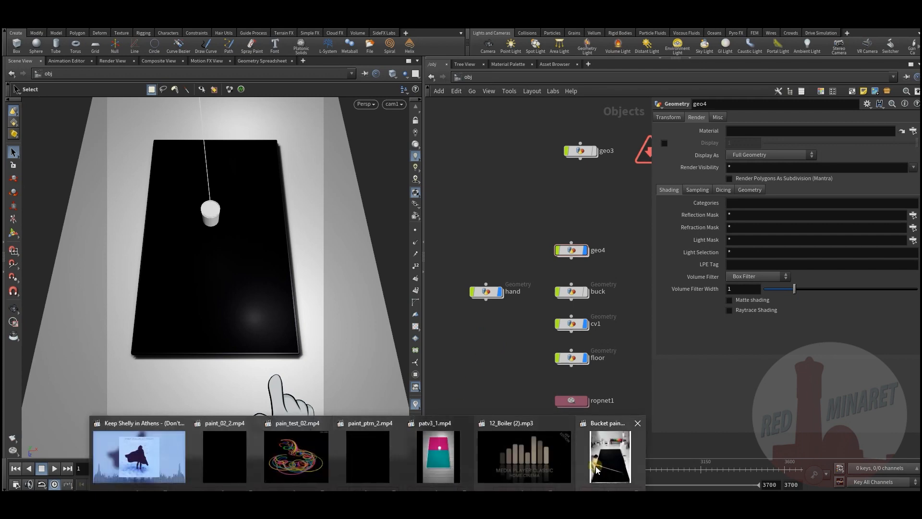
- Play the bucket painting reference video and minimize its player
{"action": "left_click", "coordinate": [605, 459]}
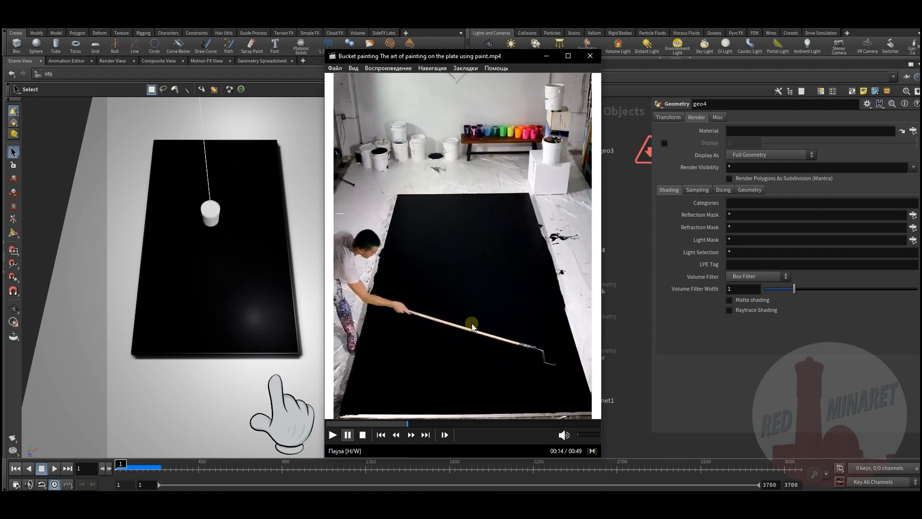
{"action": "left_click", "coordinate": [452, 350]}
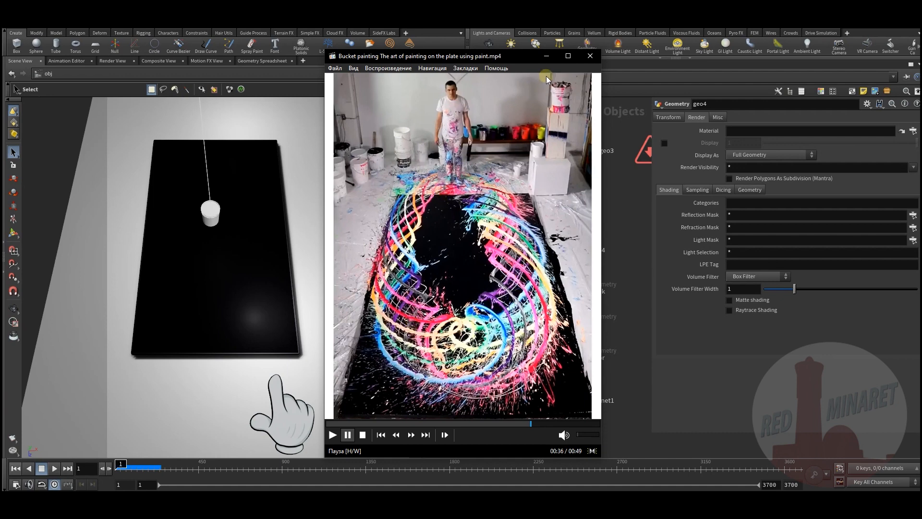
{"action": "left_click", "coordinate": [545, 56]}
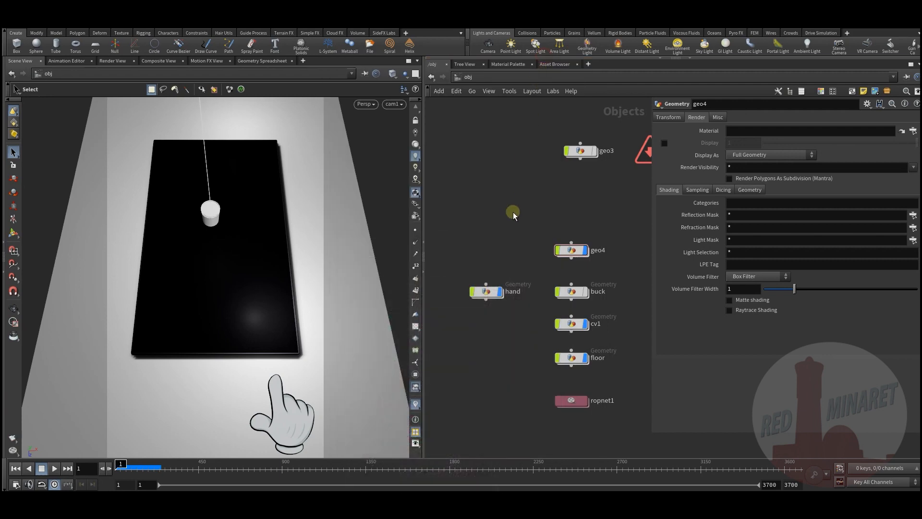
- View the pain_test_02.mp4 paint simulation test and minimize its player
{"action": "mouse_move", "coordinate": [367, 499]}
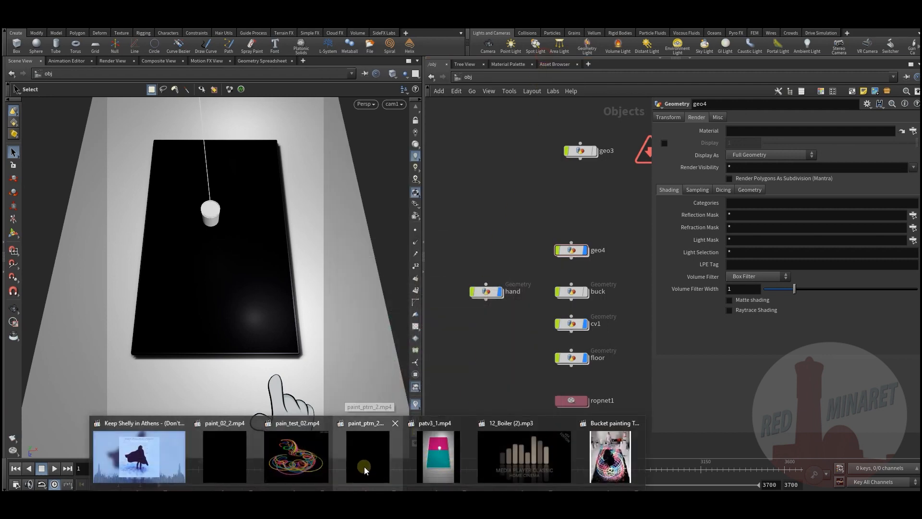
{"action": "left_click", "coordinate": [288, 468]}
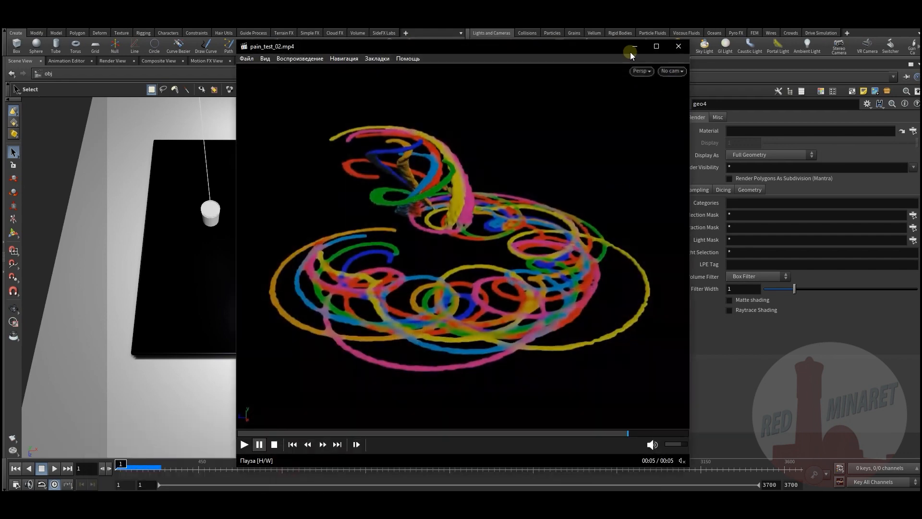
{"action": "left_click", "coordinate": [634, 46]}
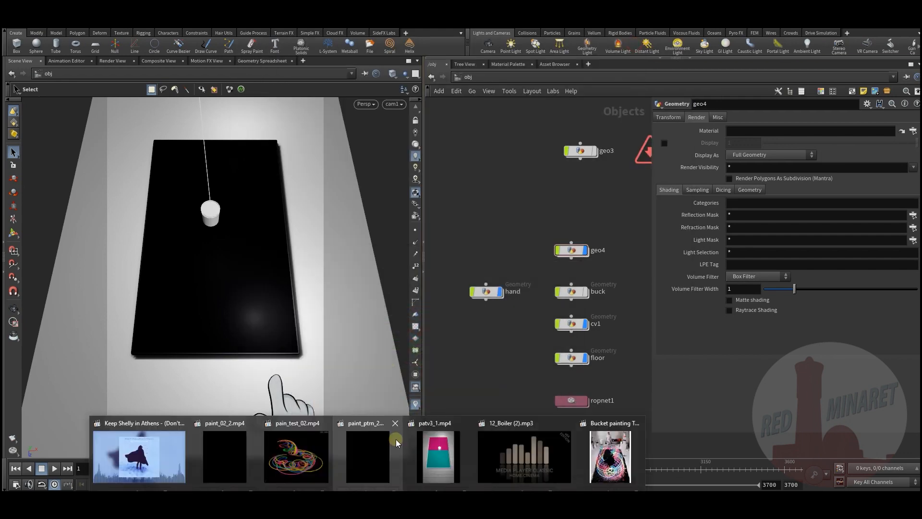
- Review the paint_ptrn_2.mp4, patv3_1.mp4 and paint_02_2.mp4 videos, skipping back in the last one
{"action": "left_click", "coordinate": [367, 460]}
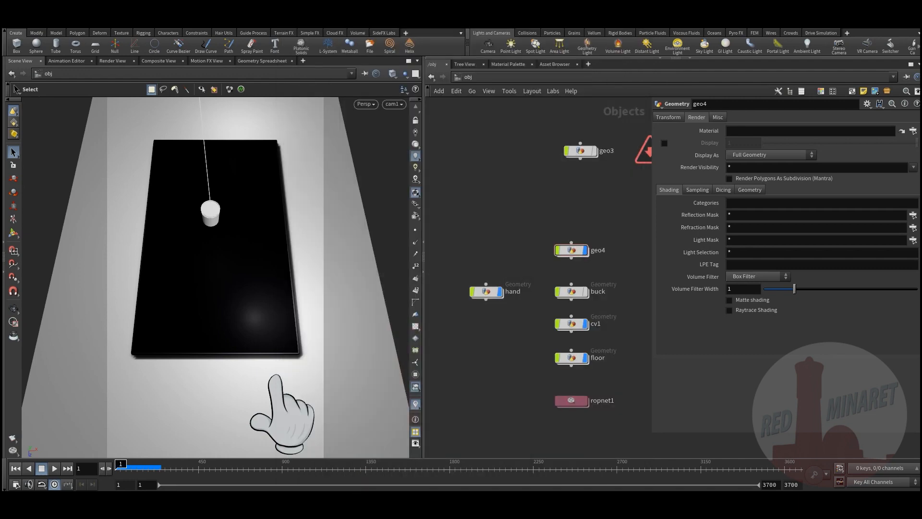
{"action": "mouse_move", "coordinate": [368, 502]}
{"action": "left_click", "coordinate": [446, 454]}
{"action": "mouse_move", "coordinate": [367, 499]}
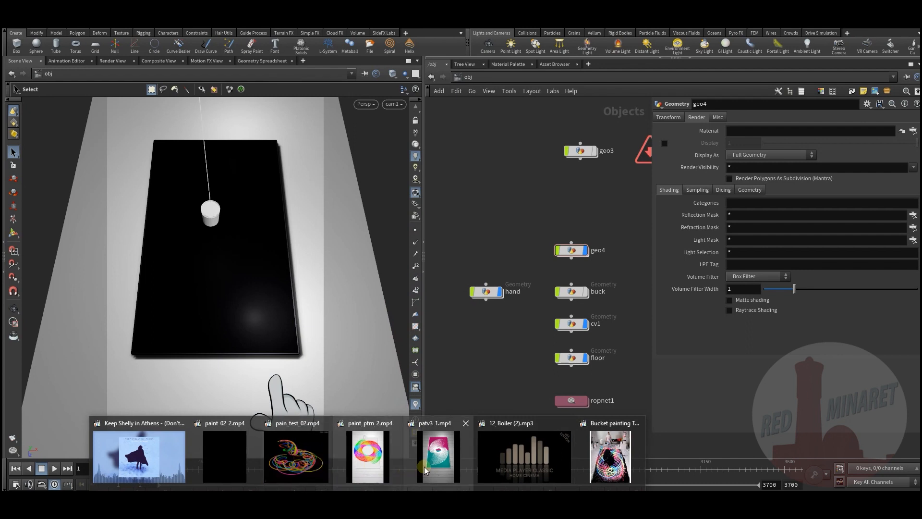
{"action": "left_click", "coordinate": [224, 456]}
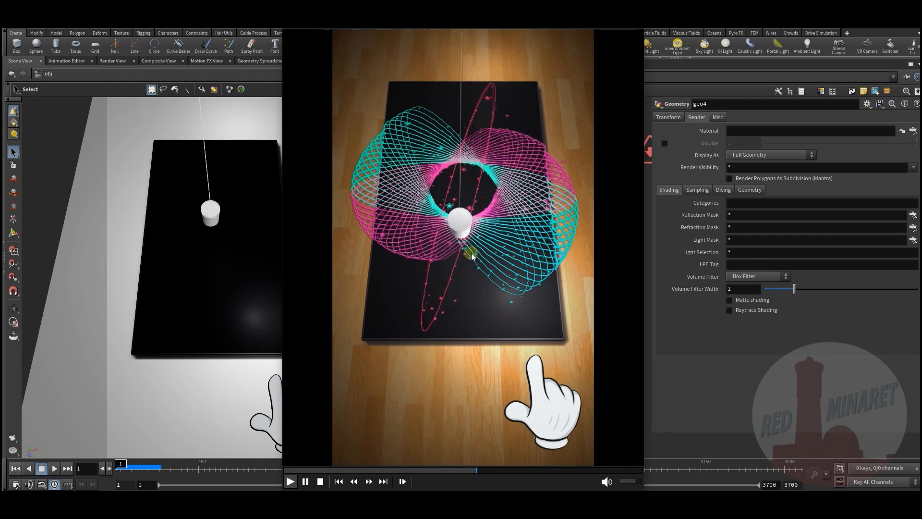
{"action": "key", "text": "Left"}
{"action": "key", "text": "Left"}
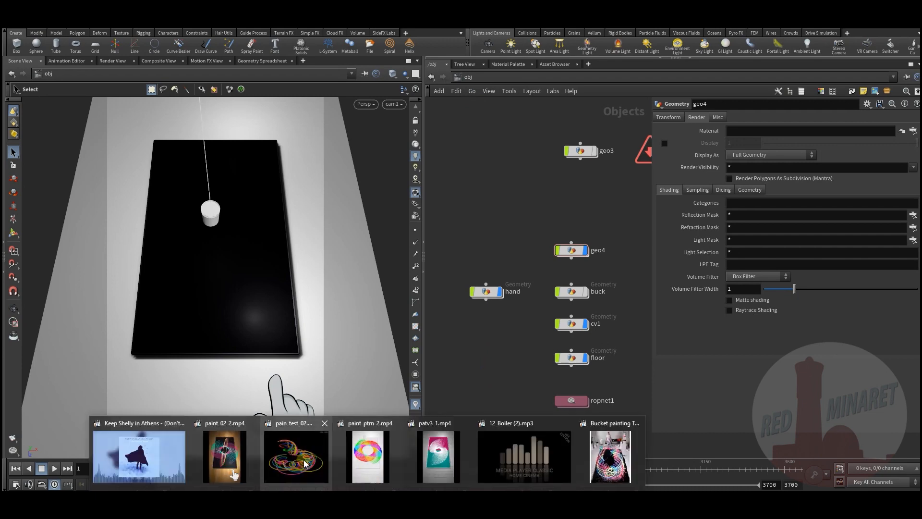
- Replay the pain_test_02.mp4 test video and return to the Houdini scene
{"action": "left_click", "coordinate": [303, 459]}
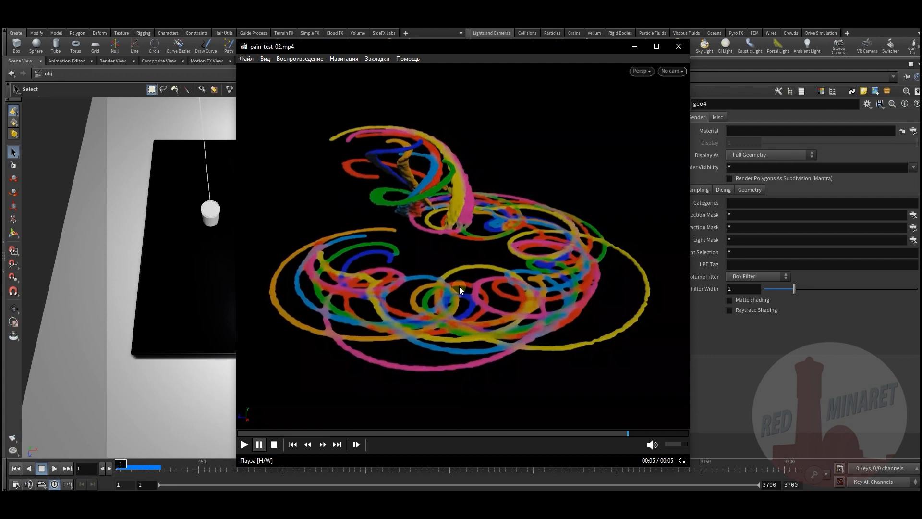
{"action": "left_click", "coordinate": [449, 270]}
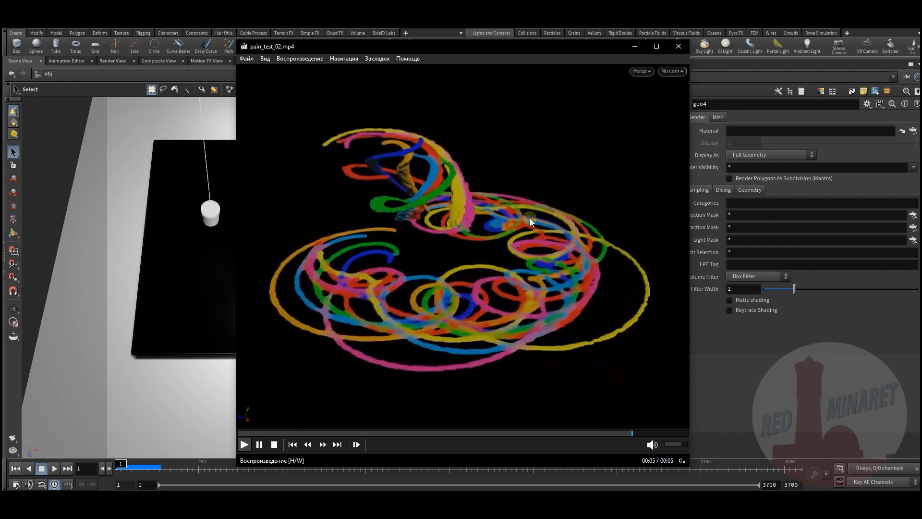
{"action": "left_click", "coordinate": [617, 78]}
{"action": "left_click", "coordinate": [635, 47]}
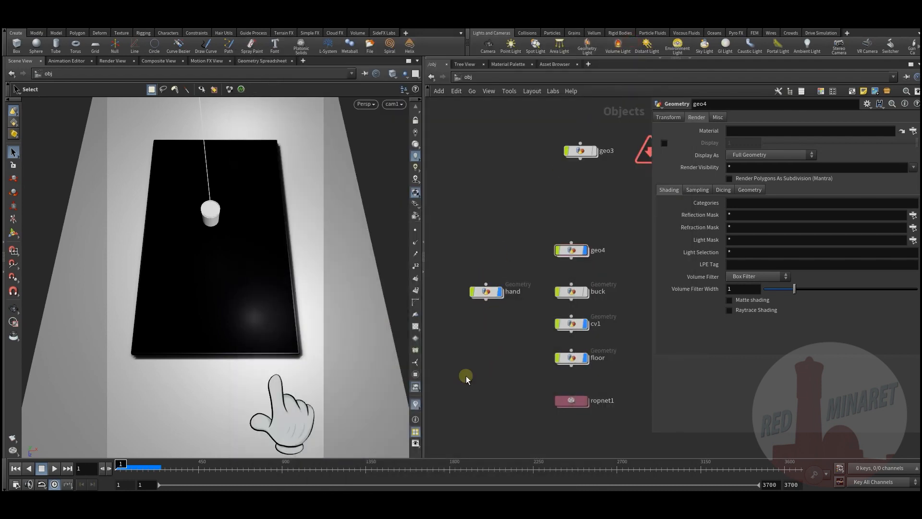
- Scrub the animation to frame 1687 and look over the object-level nodes from geo3 down to floor
{"action": "mouse_move", "coordinate": [120, 463]}
{"action": "left_mouse_down"}
{"action": "mouse_move", "coordinate": [144, 465]}
{"action": "mouse_move", "coordinate": [106, 469]}
{"action": "mouse_move", "coordinate": [128, 467]}
{"action": "mouse_move", "coordinate": [152, 483]}
{"action": "mouse_move", "coordinate": [423, 476]}
{"action": "left_mouse_up"}
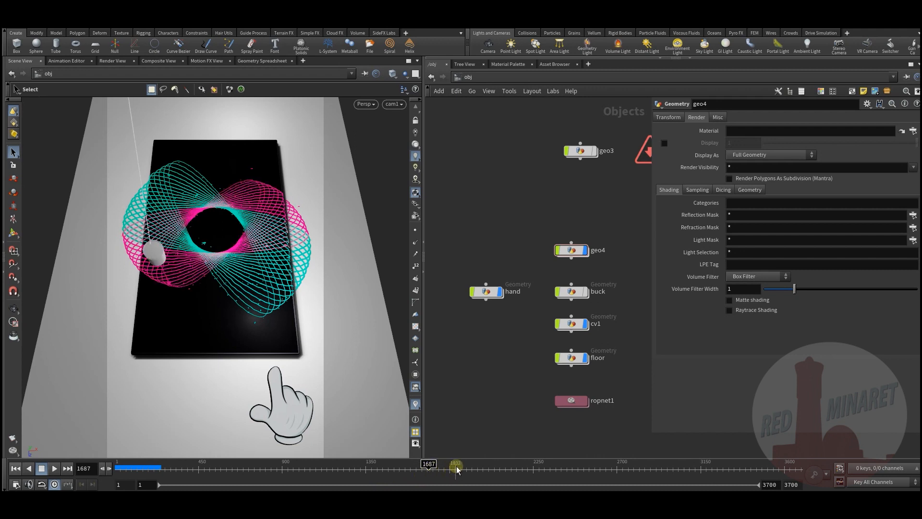
{"action": "middle_click_drag", "start_coordinate": [517, 330], "coordinate": [502, 361]}
{"action": "scroll", "coordinate": [523, 250], "scroll_direction": "up", "scroll_amount": 2}
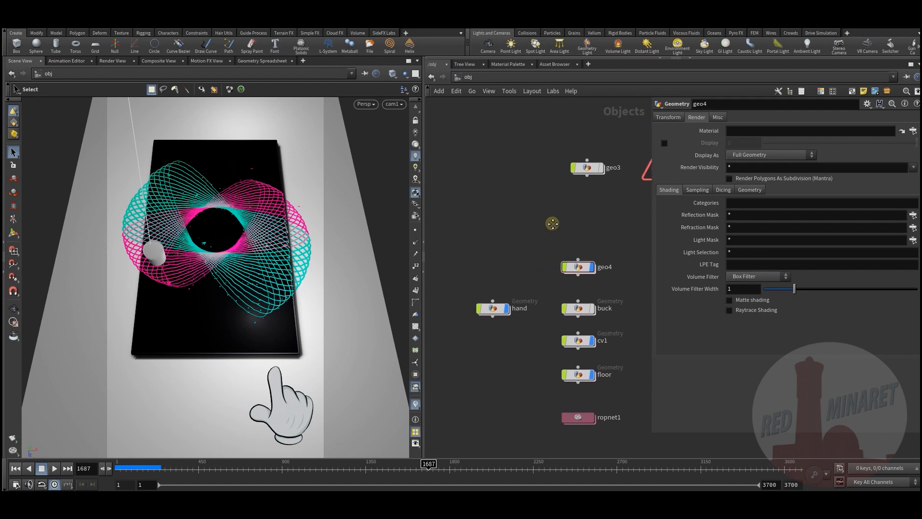
{"action": "left_click", "coordinate": [515, 313]}
{"action": "left_click", "coordinate": [515, 313]}
{"action": "left_click", "coordinate": [515, 313]}
{"action": "left_click", "coordinate": [515, 313]}
{"action": "middle_click_drag", "start_coordinate": [526, 339], "coordinate": [490, 281]}
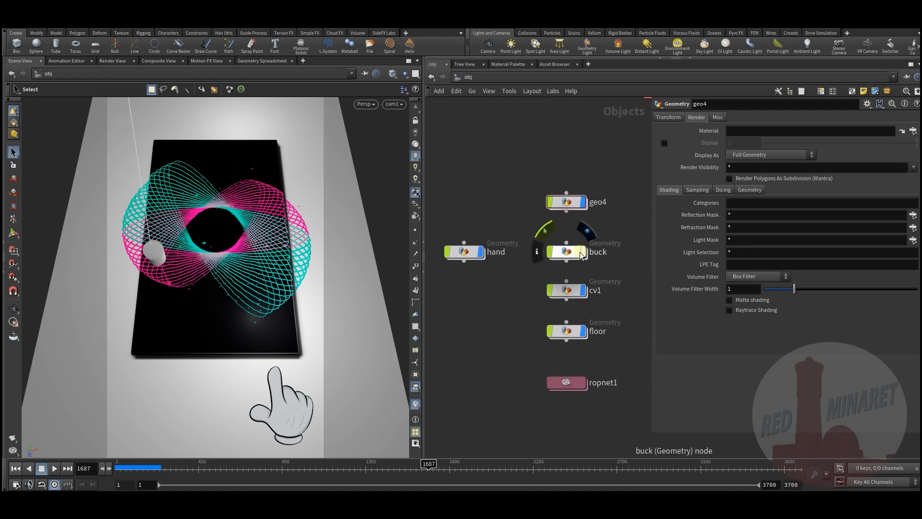
{"action": "middle_click_drag", "start_coordinate": [607, 244], "coordinate": [599, 262]}
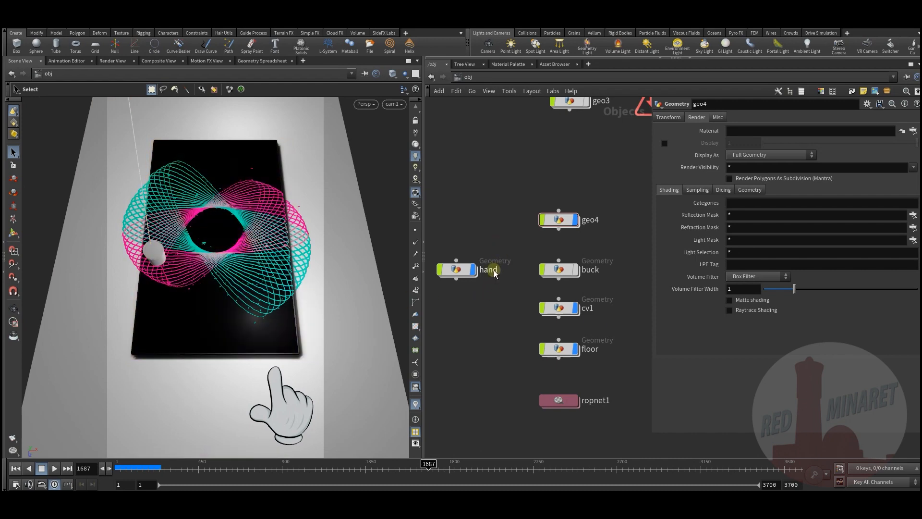
{"action": "middle_click_drag", "start_coordinate": [500, 231], "coordinate": [464, 286]}
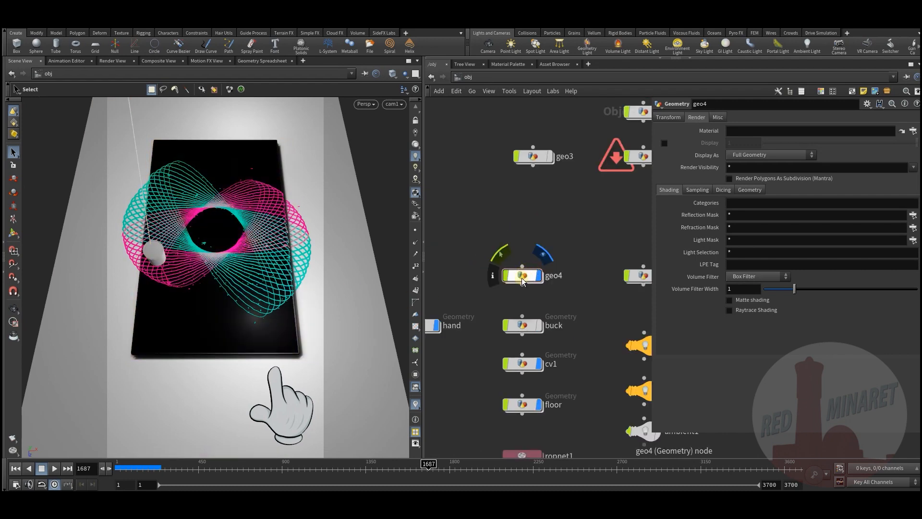
- Enter the geo4 network and go to the circle2 node at the start of its chain
{"action": "double_click", "coordinate": [523, 276]}
{"action": "scroll", "coordinate": [534, 350], "scroll_direction": "down", "scroll_amount": 10}
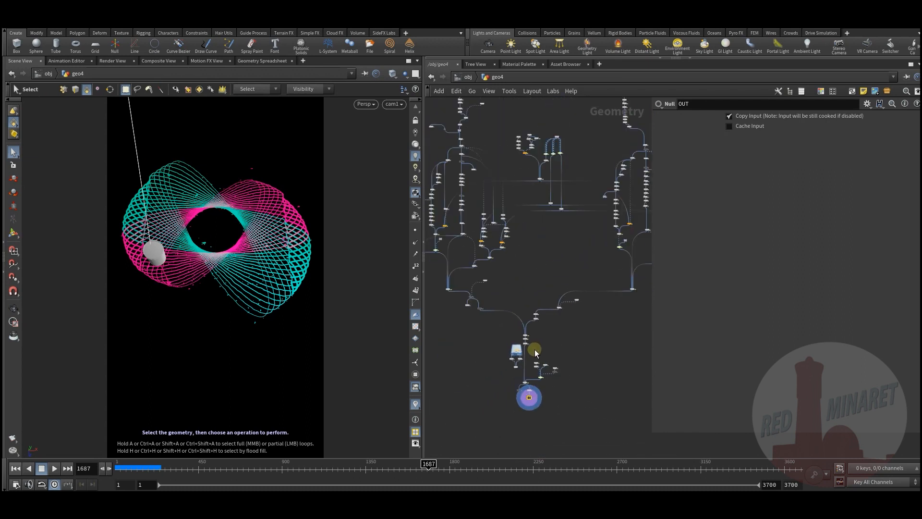
{"action": "scroll", "coordinate": [508, 261], "scroll_direction": "up", "scroll_amount": 8}
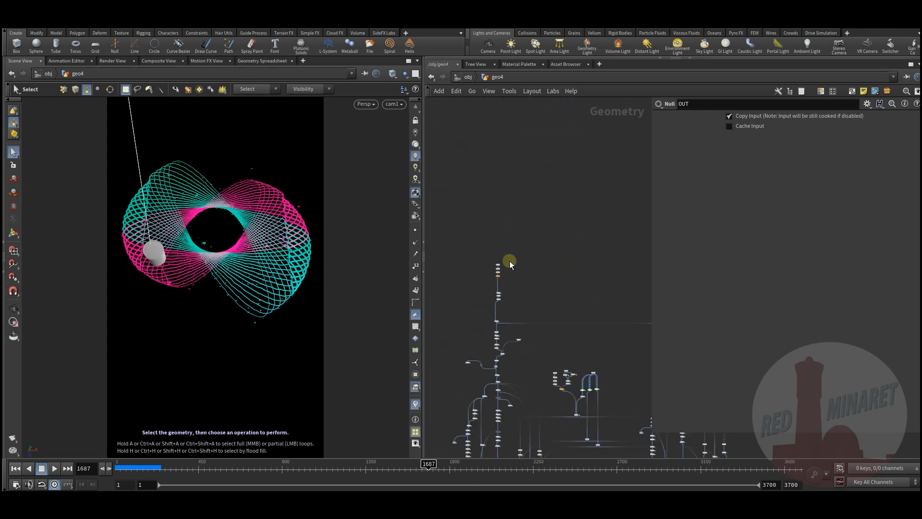
{"action": "scroll", "coordinate": [547, 304], "scroll_direction": "up", "scroll_amount": 5}
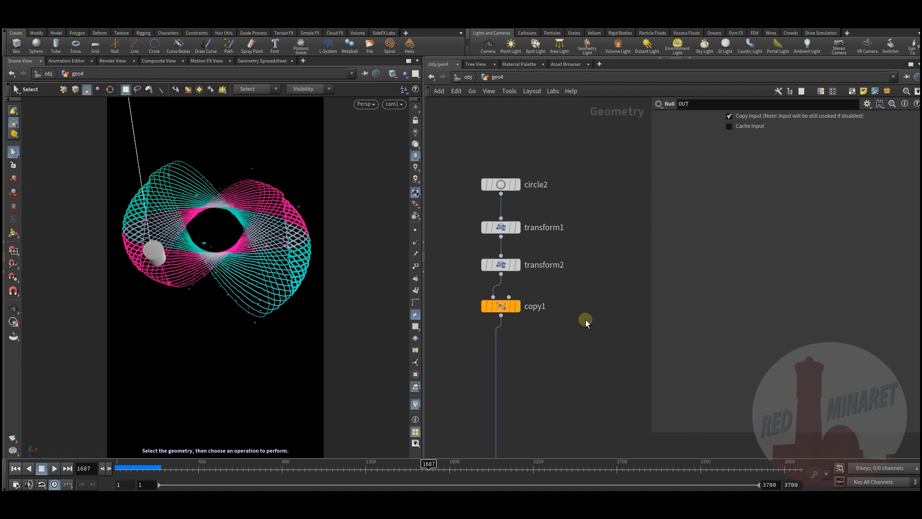
{"action": "middle_click_drag", "start_coordinate": [584, 350], "coordinate": [608, 368]}
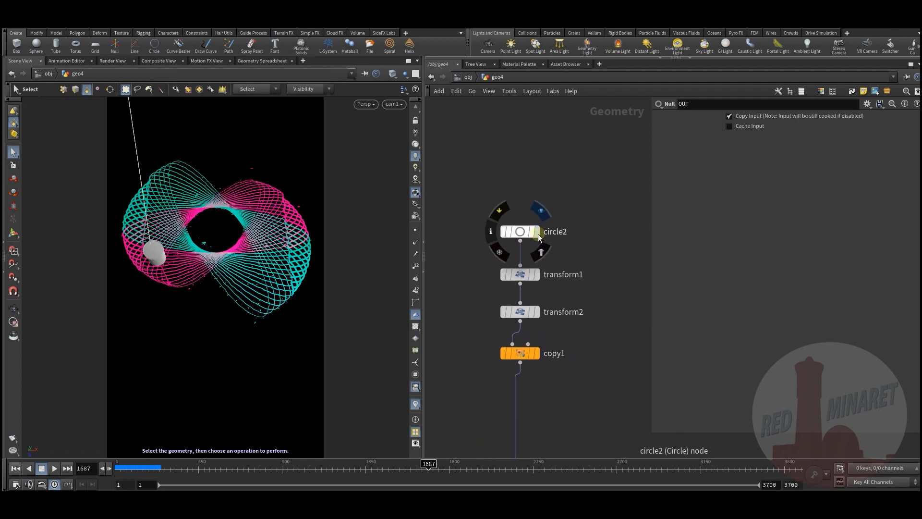
- Display the circle2 node with its parameters and turn on point display in the viewport
{"action": "left_click", "coordinate": [537, 232]}
{"action": "left_click", "coordinate": [517, 232]}
{"action": "middle_click_drag", "start_coordinate": [616, 408], "coordinate": [621, 383]}
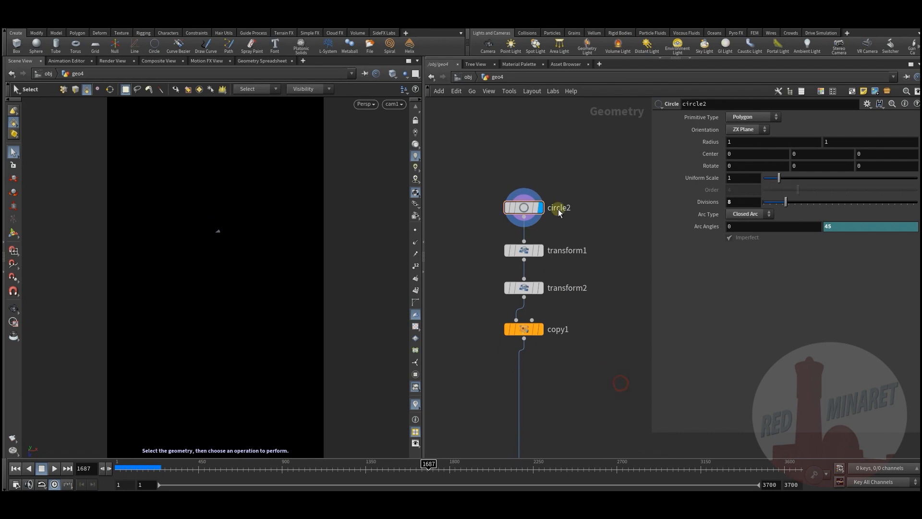
{"action": "left_click", "coordinate": [416, 230]}
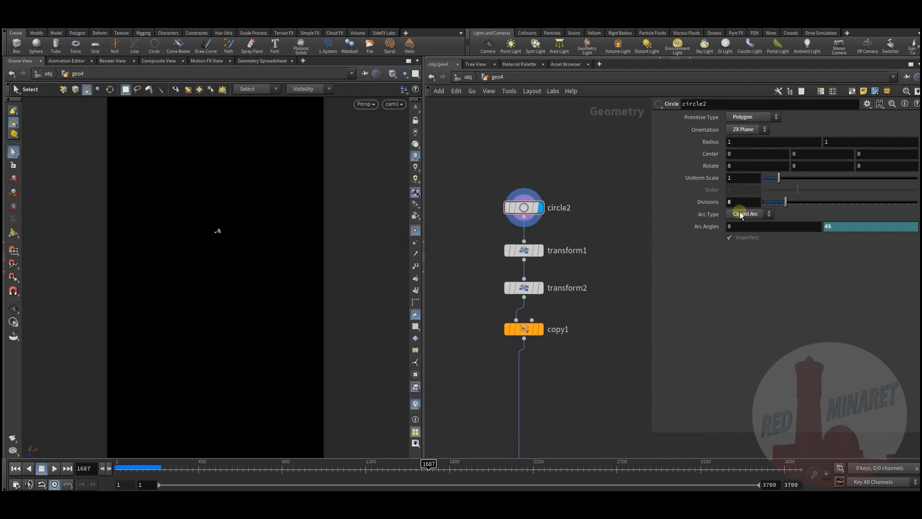
- Inspect transform1, transform2 and copy1 in turn, displaying each node's result and checking its parameters
{"action": "left_click", "coordinate": [527, 250]}
{"action": "left_click", "coordinate": [539, 250]}
{"action": "left_click", "coordinate": [527, 287]}
{"action": "left_click", "coordinate": [540, 288]}
{"action": "mouse_move", "coordinate": [550, 321]}
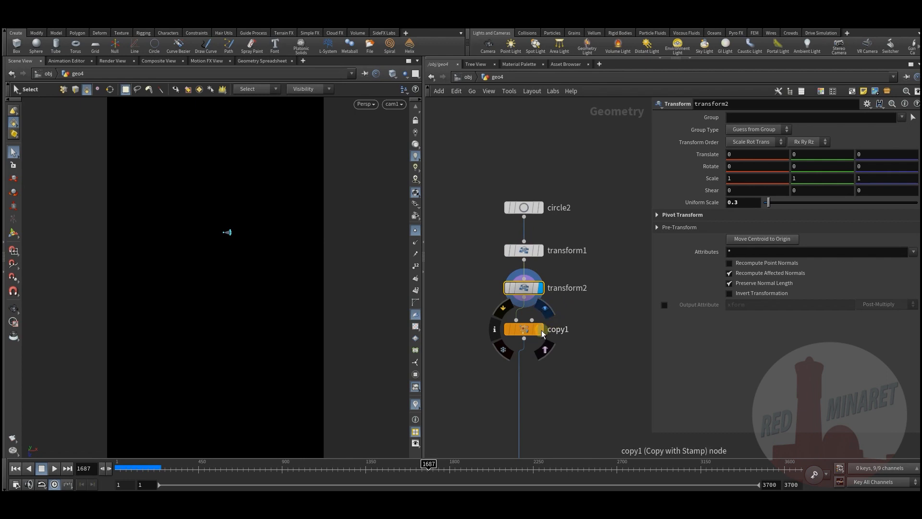
{"action": "left_click", "coordinate": [542, 330]}
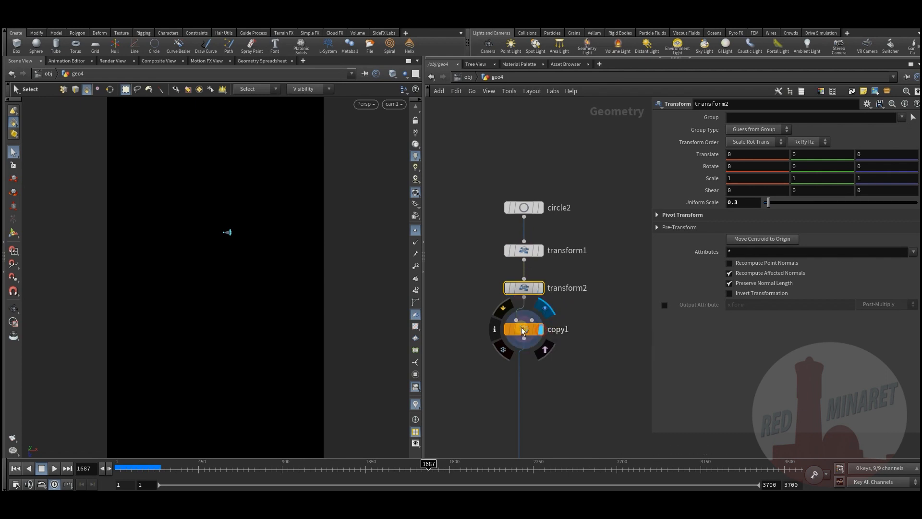
{"action": "left_click", "coordinate": [528, 330]}
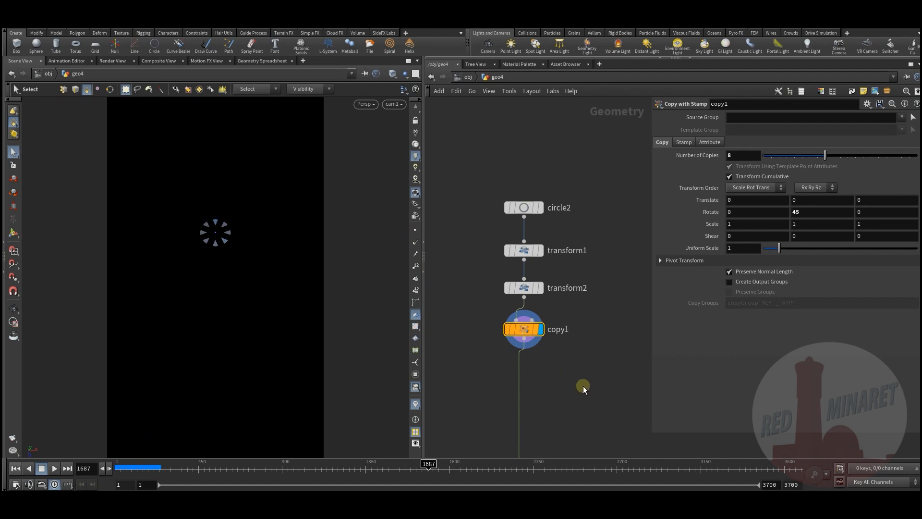
- Display attribwrangle2 to examine its code, check transform8, and display fuse1 with its parameters
{"action": "middle_click_drag", "start_coordinate": [564, 385], "coordinate": [550, 208]}
{"action": "left_click", "coordinate": [531, 262]}
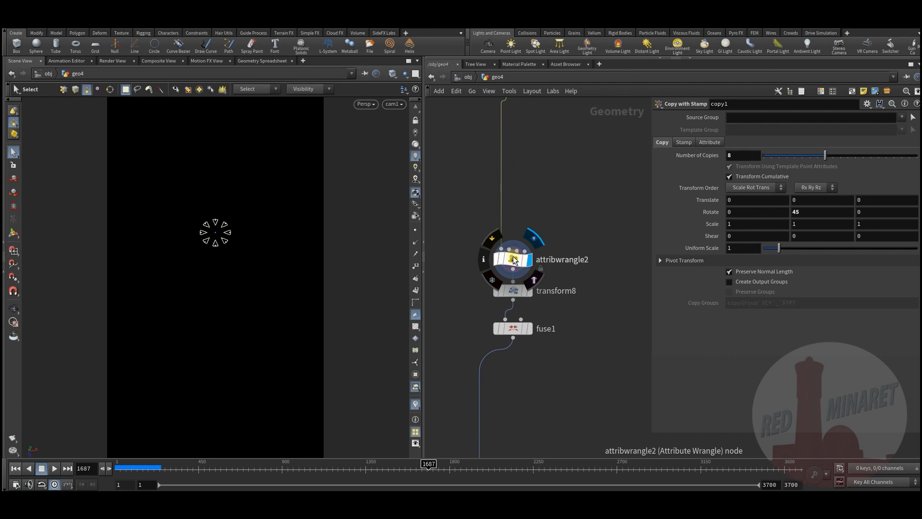
{"action": "left_click", "coordinate": [518, 251]}
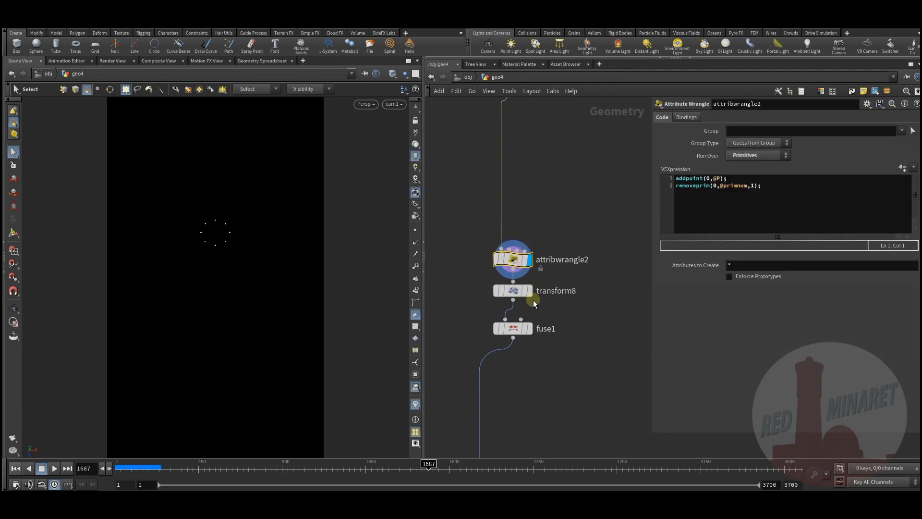
{"action": "left_click", "coordinate": [513, 290]}
{"action": "left_click", "coordinate": [529, 330]}
{"action": "left_click", "coordinate": [513, 329]}
- Follow the chain down to attribwrangle3, display it and examine its point ID expression
{"action": "middle_click_drag", "start_coordinate": [553, 375], "coordinate": [540, 264]}
{"action": "scroll", "coordinate": [540, 274], "scroll_direction": "down", "scroll_amount": 4}
{"action": "middle_click_drag", "start_coordinate": [549, 344], "coordinate": [546, 218]}
{"action": "scroll", "coordinate": [485, 250], "scroll_direction": "up", "scroll_amount": 3}
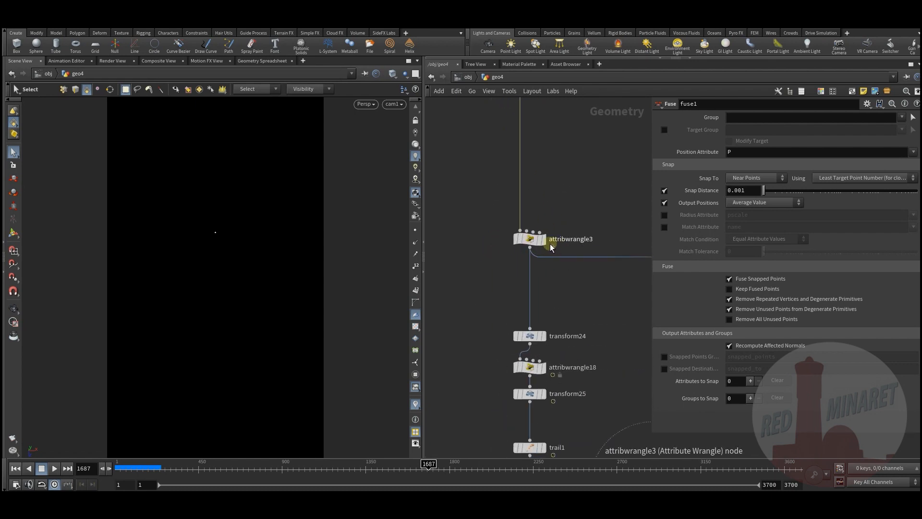
{"action": "left_click", "coordinate": [531, 239]}
{"action": "middle_click_drag", "start_coordinate": [587, 144], "coordinate": [546, 229]}
{"action": "middle_click_drag", "start_coordinate": [561, 277], "coordinate": [582, 140]}
{"action": "middle_click_drag", "start_coordinate": [582, 303], "coordinate": [494, 232]}
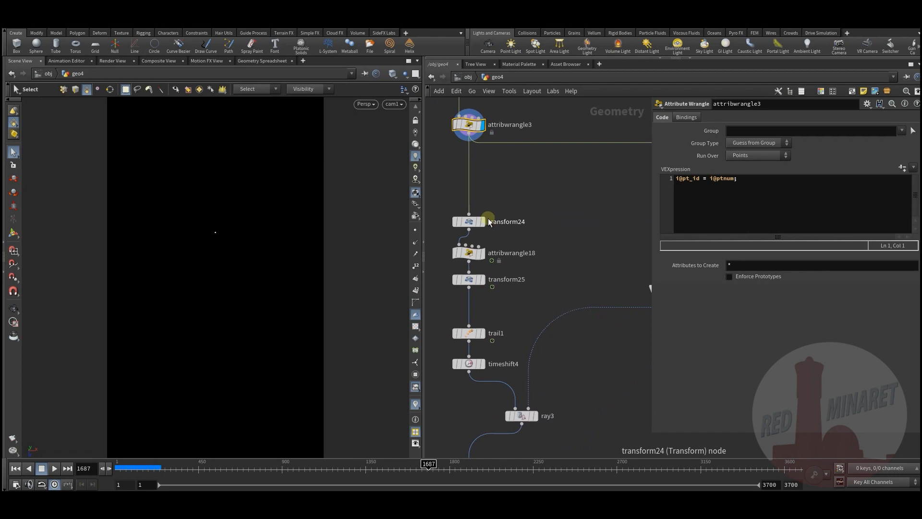
- Display transform24 and attribwrangle18 in turn and examine the wrangle's sine and cosine motion code
{"action": "mouse_move", "coordinate": [485, 225]}
{"action": "left_click", "coordinate": [484, 223]}
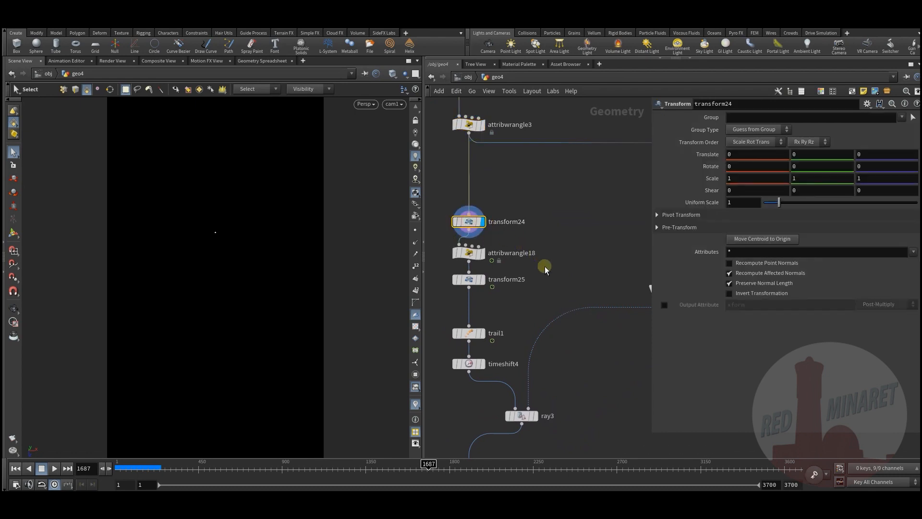
{"action": "middle_click_drag", "start_coordinate": [543, 257], "coordinate": [531, 206]}
{"action": "left_click", "coordinate": [520, 190]}
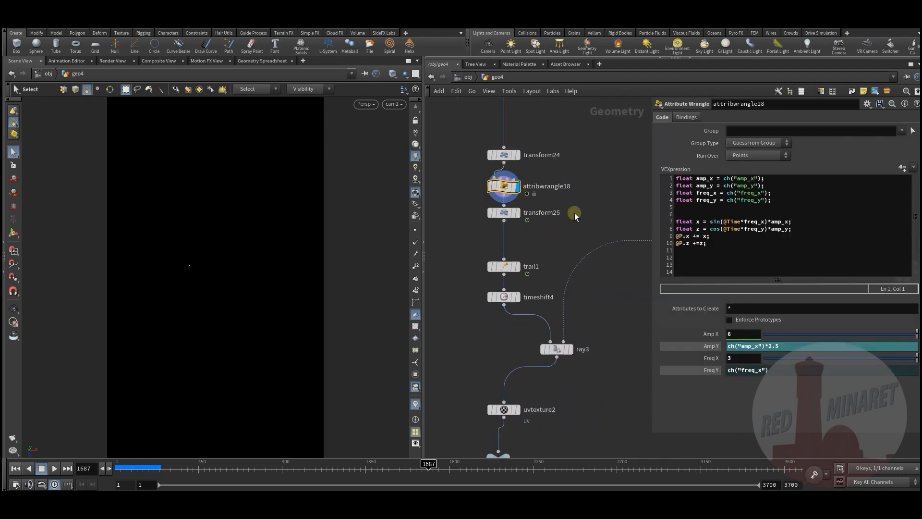
{"action": "middle_click_drag", "start_coordinate": [572, 212], "coordinate": [570, 241]}
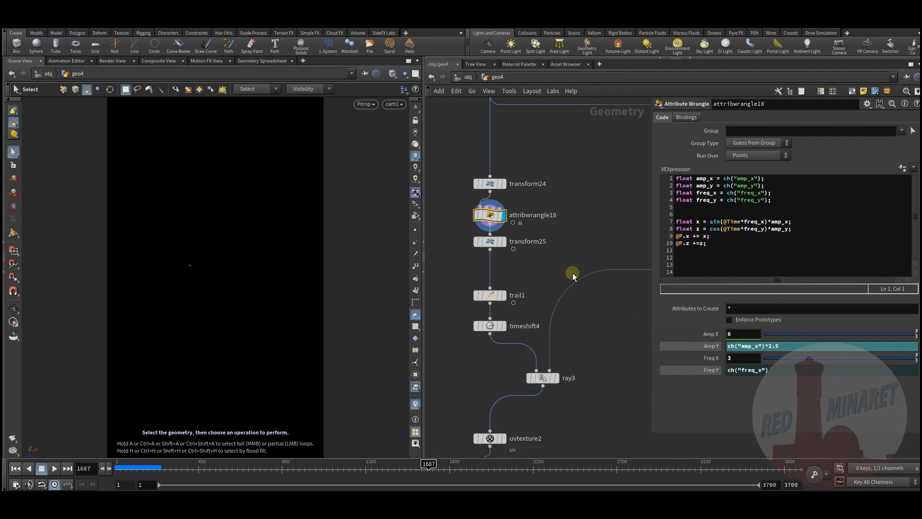
{"action": "mouse_move", "coordinate": [489, 217]}
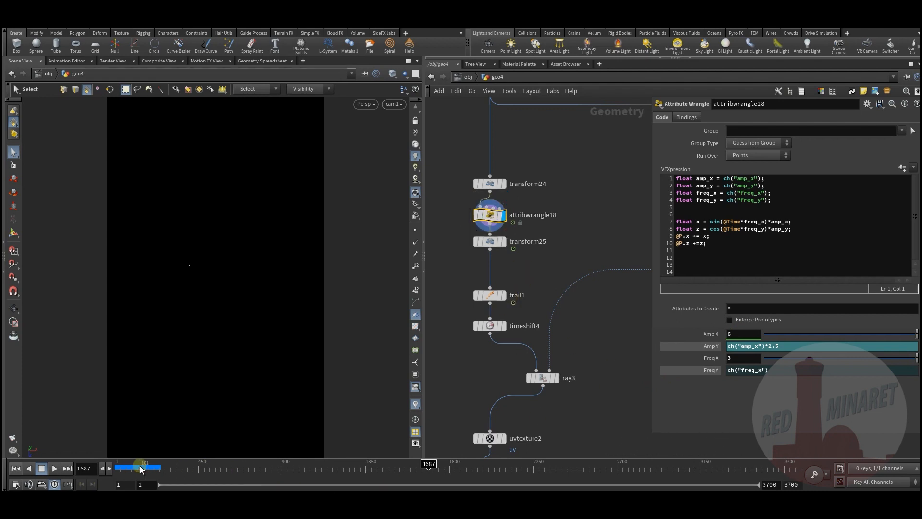
- Display transform25 from frame 1, scrub to frame 1976 to check its animated rotation and scale, and return to the first frame
{"action": "left_click_drag", "start_coordinate": [146, 470], "coordinate": [116, 479]}
{"action": "left_click", "coordinate": [490, 241]}
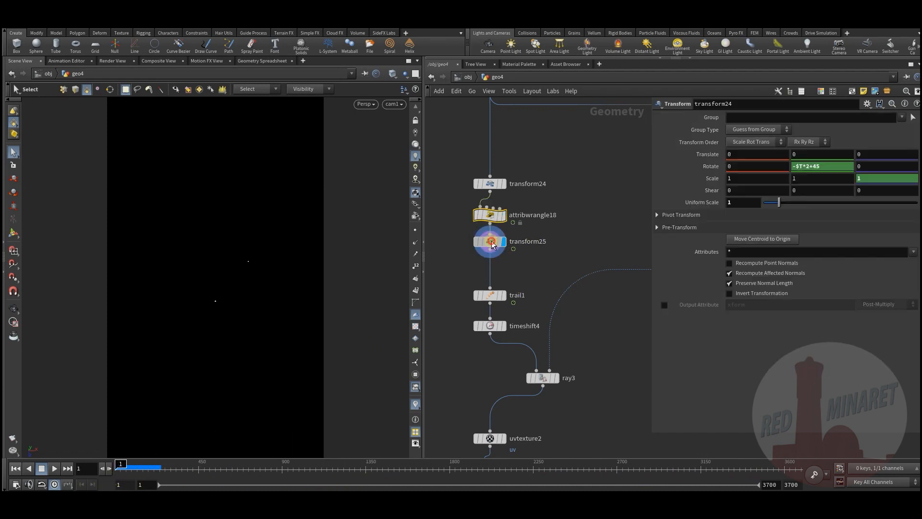
{"action": "middle_click_drag", "start_coordinate": [537, 284], "coordinate": [539, 248]}
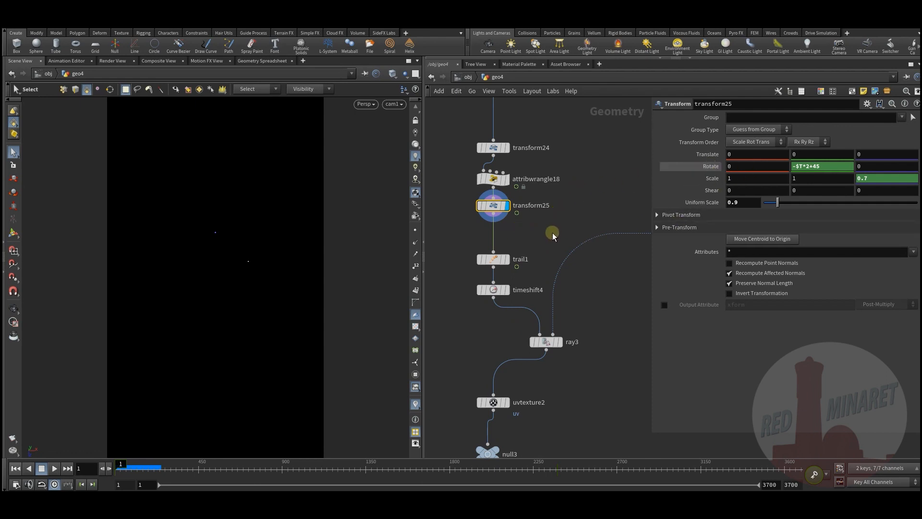
{"action": "left_click_drag", "start_coordinate": [124, 469], "coordinate": [482, 478]}
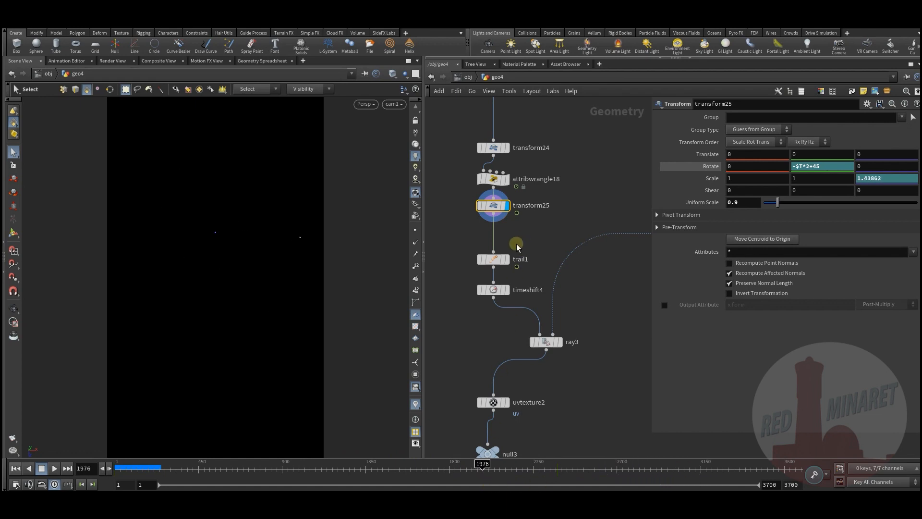
{"action": "key", "text": "ctrl+Up"}
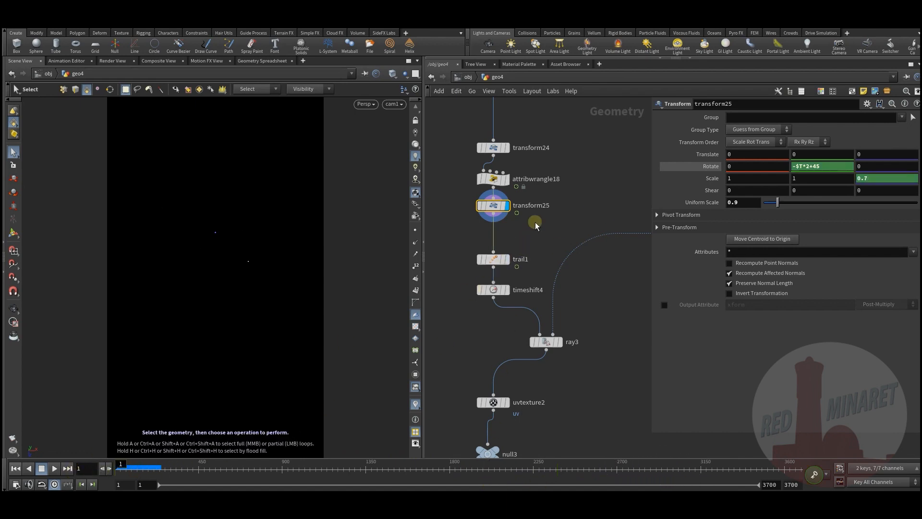
- Display trail1 and timeshift4 in turn, checking their parameters and scrubbing the timeline to examine the time-shifted curve pattern
{"action": "left_click", "coordinate": [507, 262]}
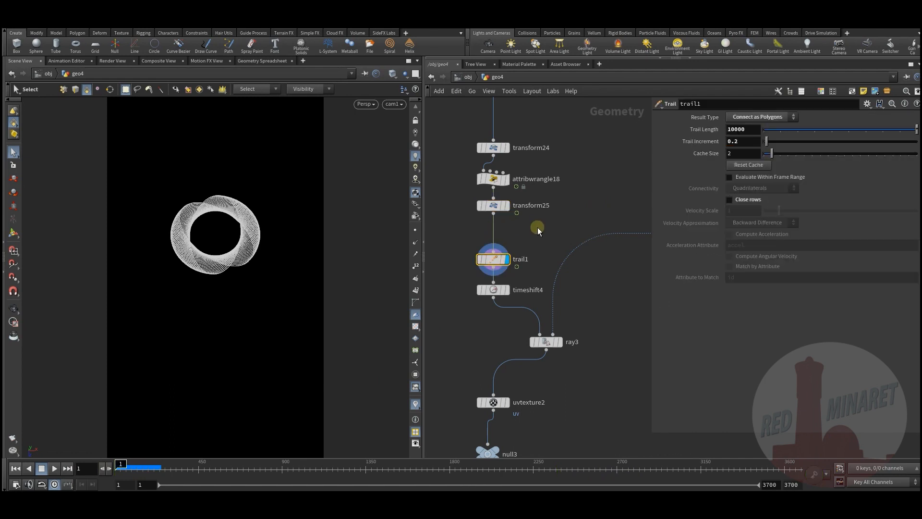
{"action": "mouse_move", "coordinate": [510, 268]}
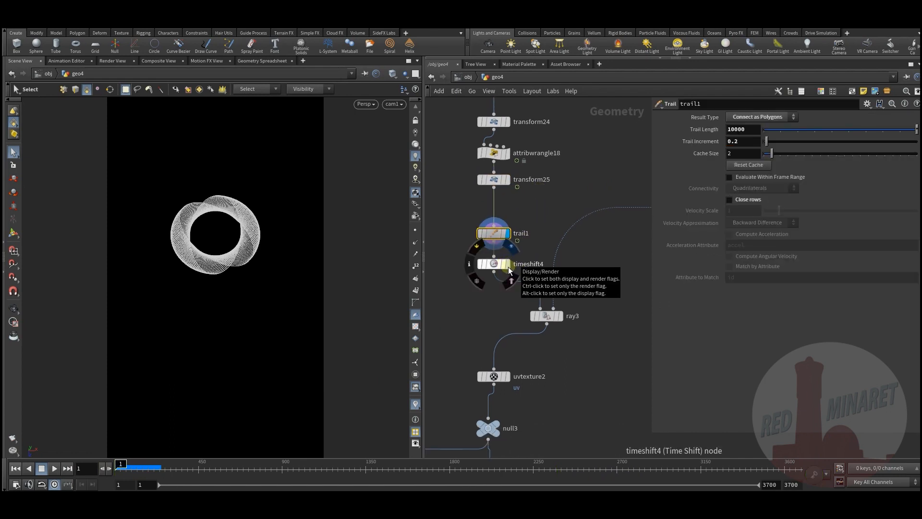
{"action": "left_click", "coordinate": [509, 270]}
{"action": "middle_click_drag", "start_coordinate": [474, 320], "coordinate": [469, 298]}
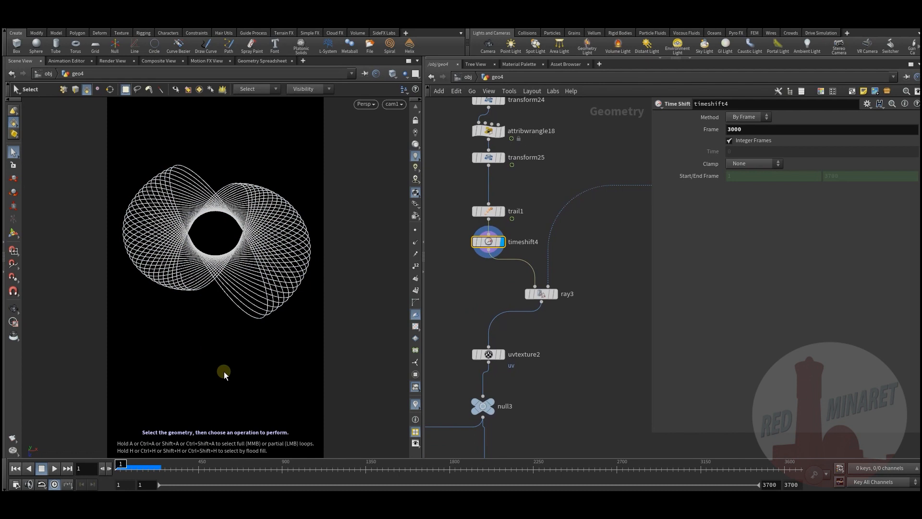
{"action": "left_click_drag", "start_coordinate": [176, 463], "coordinate": [88, 462]}
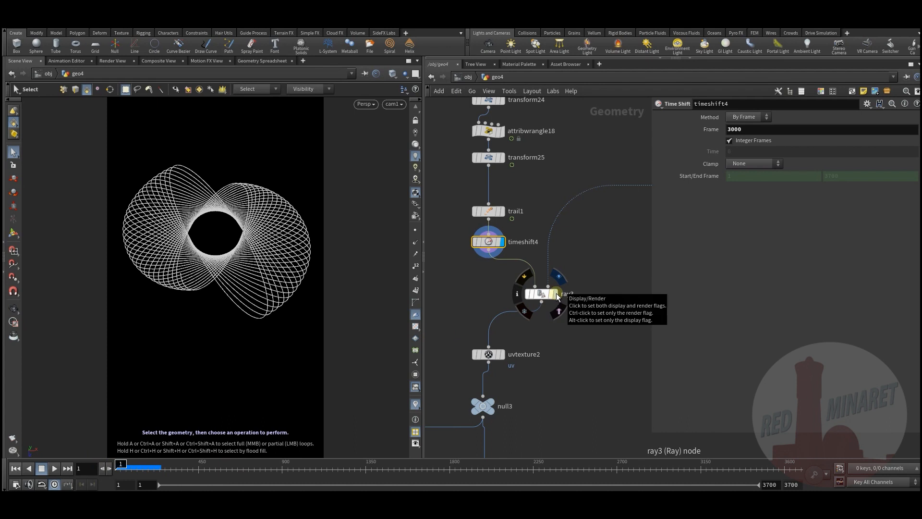
- View the whole scene at object level, return into geo4, display ray3 and scrub to frame 569 to examine the projected curves
{"action": "left_click", "coordinate": [464, 76]}
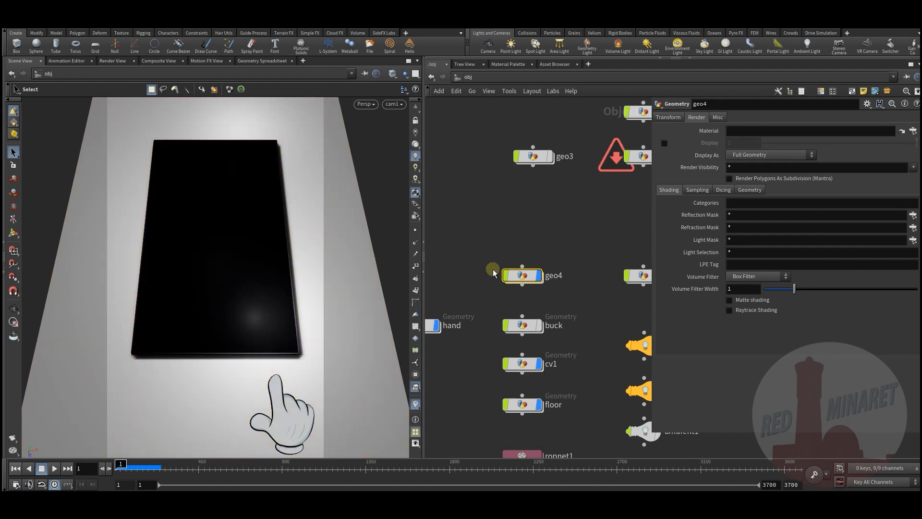
{"action": "double_click", "coordinate": [508, 274]}
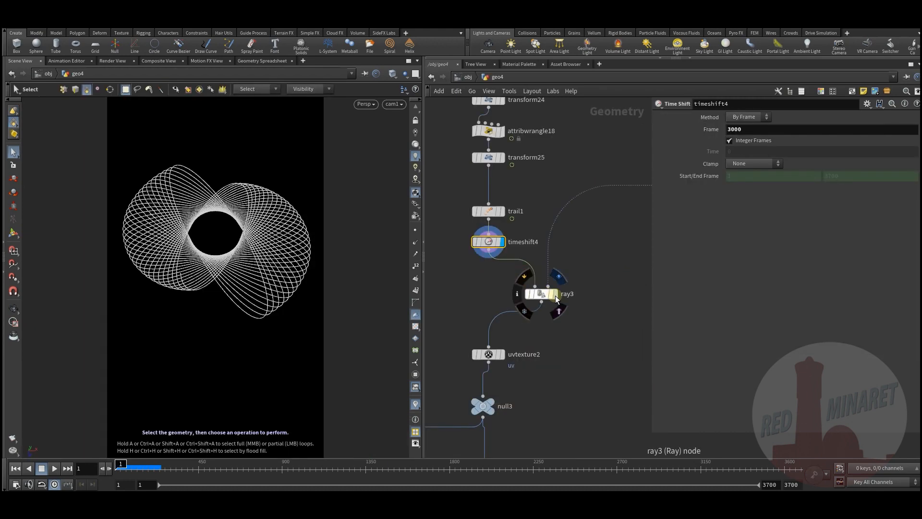
{"action": "left_click", "coordinate": [557, 297]}
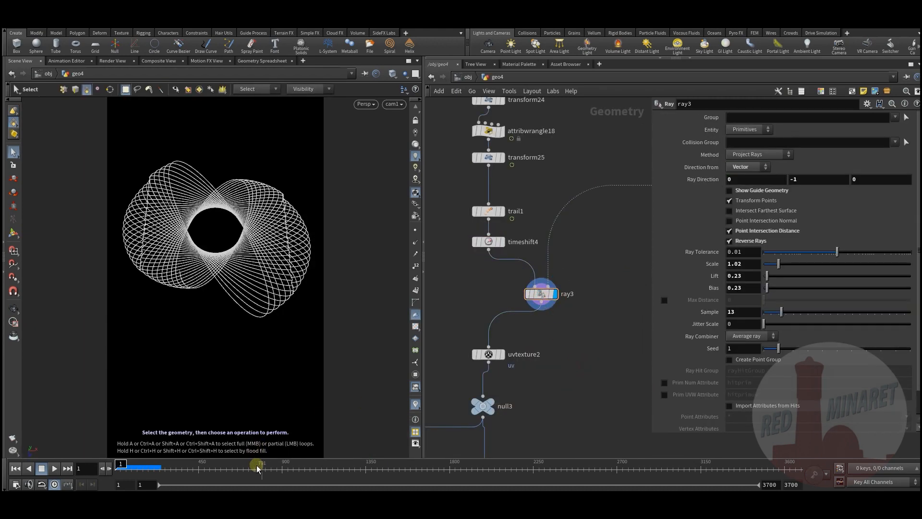
{"action": "left_click_drag", "start_coordinate": [121, 468], "coordinate": [220, 469]}
{"action": "mouse_move", "coordinate": [549, 292]}
{"action": "left_click", "coordinate": [137, 187]}
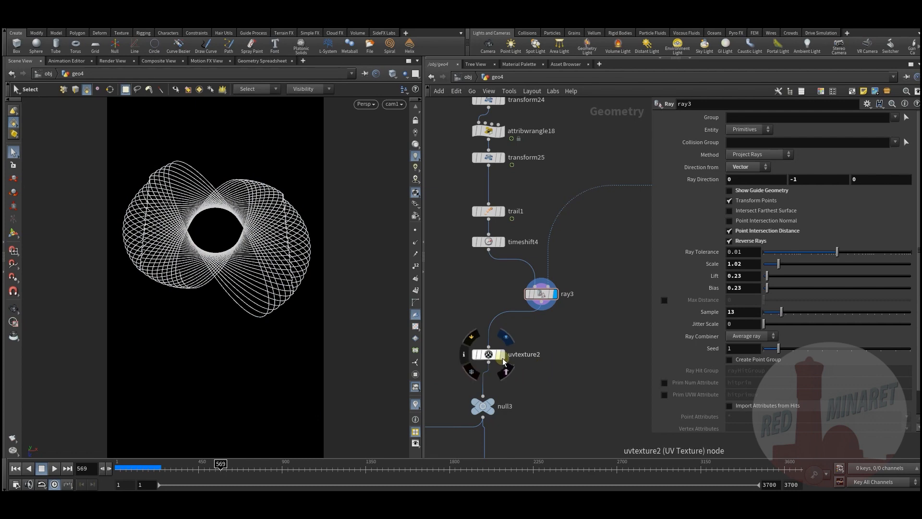
- Display uvtexture2, null3 and attribwrangle34 in turn, examining the UV settings and the wrangle's point height expression
{"action": "left_click", "coordinate": [490, 356]}
{"action": "middle_click_drag", "start_coordinate": [570, 380], "coordinate": [578, 333]}
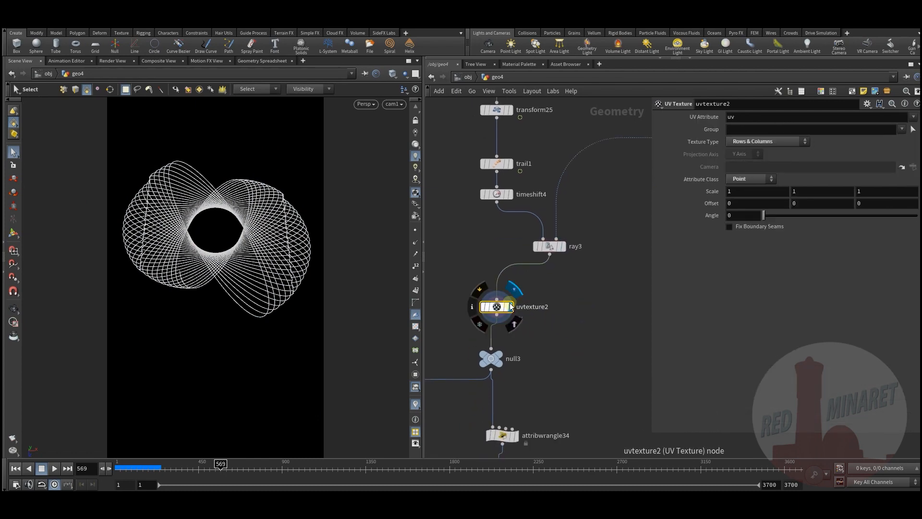
{"action": "middle_click_drag", "start_coordinate": [581, 366], "coordinate": [591, 211]}
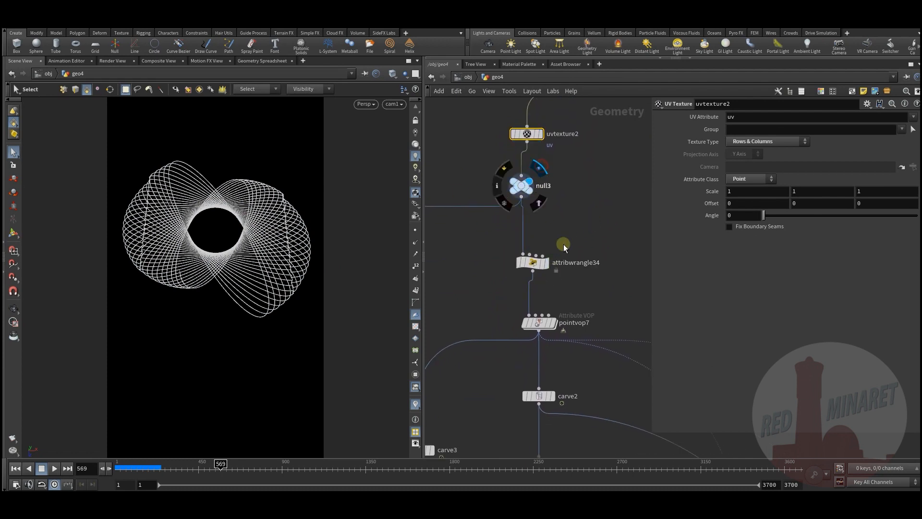
{"action": "left_click", "coordinate": [546, 263]}
{"action": "left_click", "coordinate": [533, 265]}
{"action": "middle_click_drag", "start_coordinate": [597, 220], "coordinate": [567, 216]}
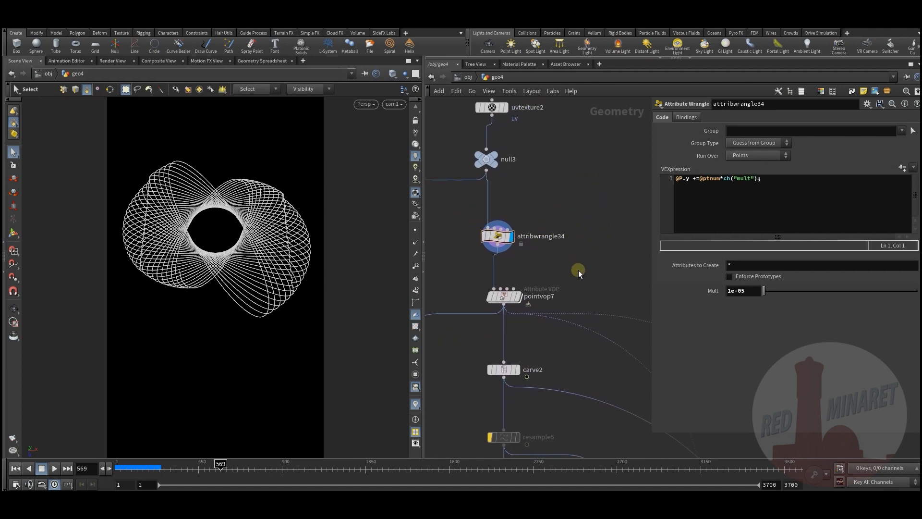
- Display pointvop7, check its colour ramp and examine the VOP network inside it
{"action": "middle_click_drag", "start_coordinate": [576, 285], "coordinate": [590, 250]}
{"action": "mouse_move", "coordinate": [537, 268]}
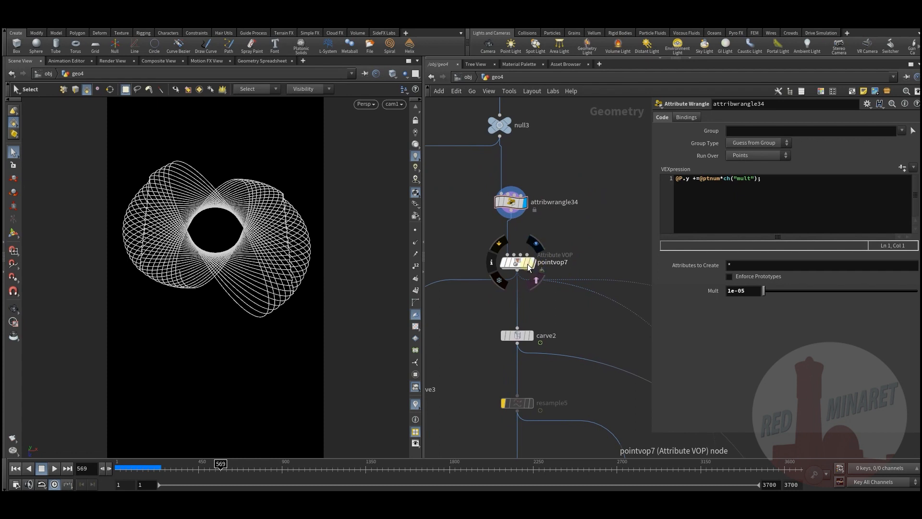
{"action": "left_click", "coordinate": [528, 268]}
{"action": "middle_click_drag", "start_coordinate": [552, 269], "coordinate": [533, 233]}
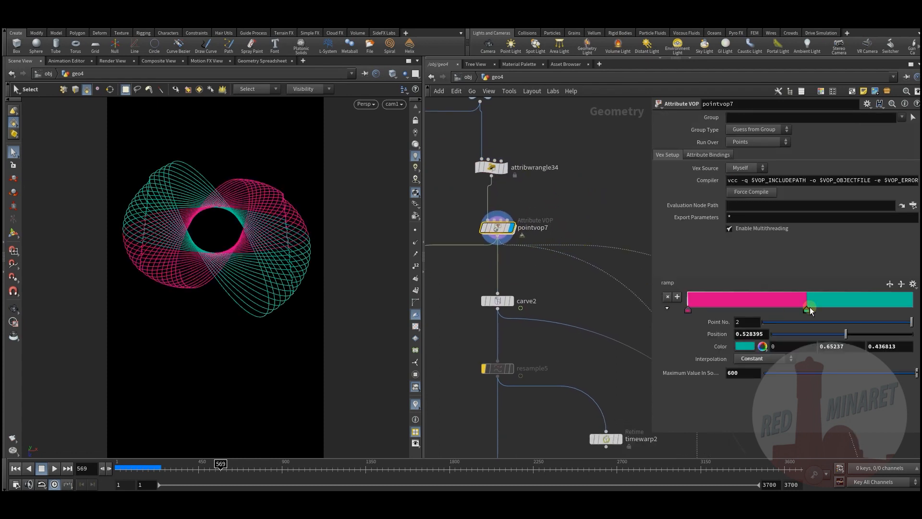
{"action": "double_click", "coordinate": [497, 227]}
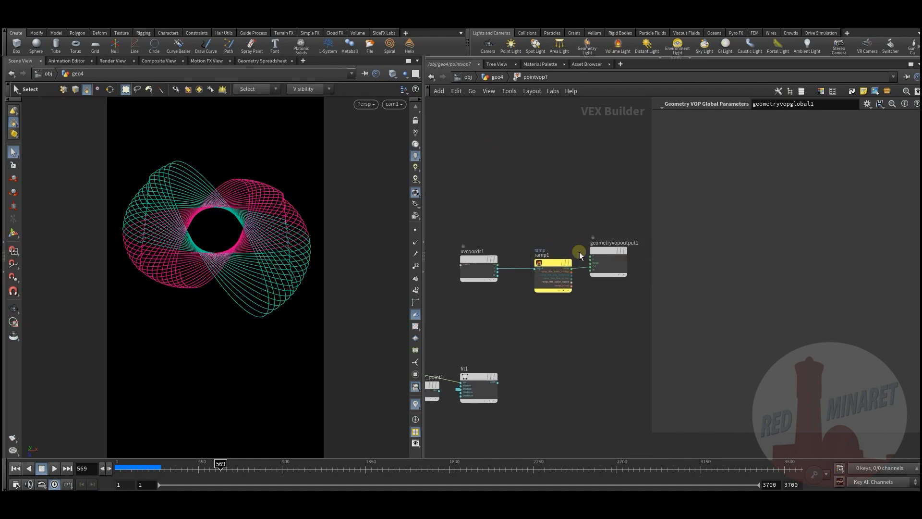
{"action": "scroll", "coordinate": [602, 254], "scroll_direction": "up", "scroll_amount": 3}
{"action": "middle_click_drag", "start_coordinate": [555, 202], "coordinate": [487, 241]}
- Return to the geo4 network and move the teal point of pointvop7's colour ramp to position 0.487179
{"action": "left_click", "coordinate": [498, 78]}
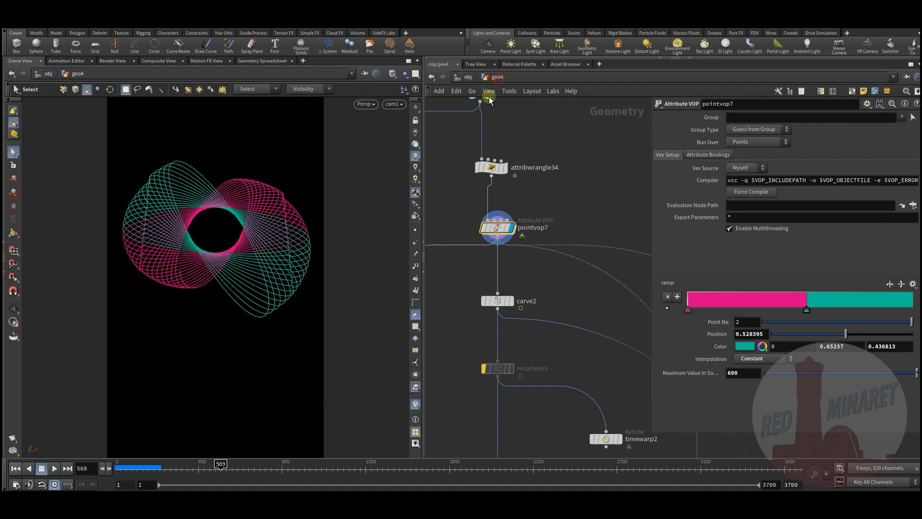
{"action": "left_click_drag", "start_coordinate": [804, 309], "coordinate": [797, 306]}
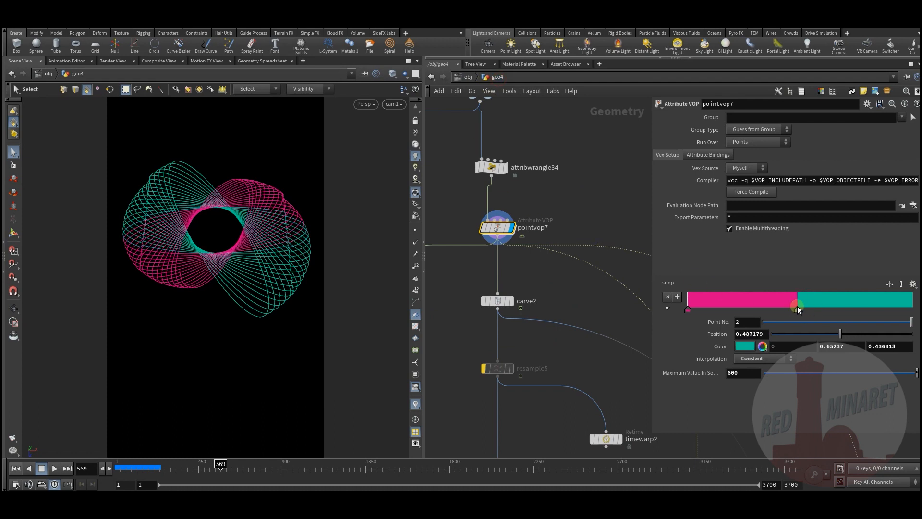
- Display carve2 and scrub to frame 610 to check the curve's growth, and display attribnoise6 with its noise parameters
{"action": "left_click", "coordinate": [513, 307]}
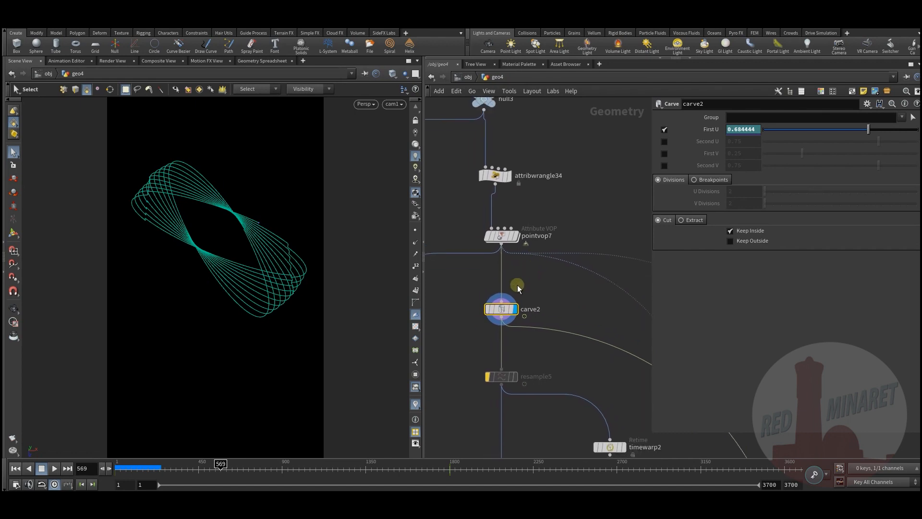
{"action": "left_click_drag", "start_coordinate": [184, 466], "coordinate": [230, 468]}
{"action": "middle_click_drag", "start_coordinate": [476, 402], "coordinate": [489, 247]}
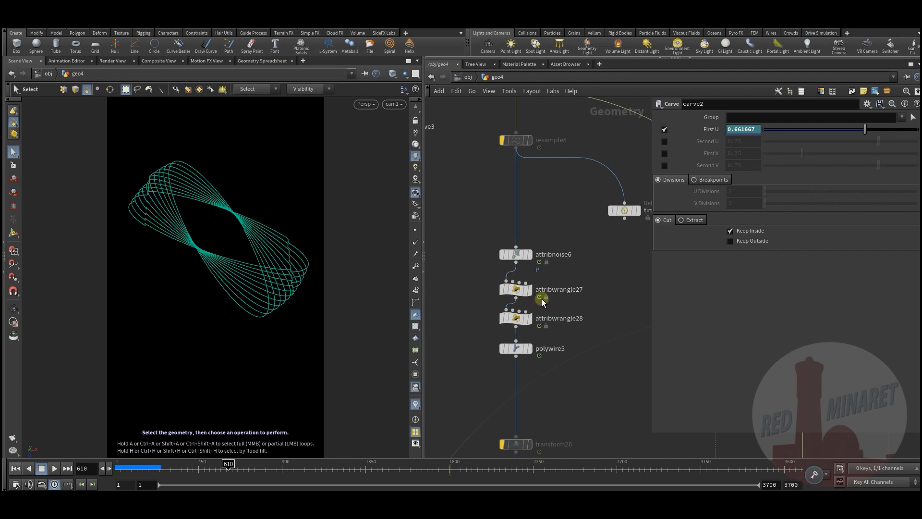
{"action": "left_click", "coordinate": [529, 254]}
{"action": "left_click", "coordinate": [517, 254]}
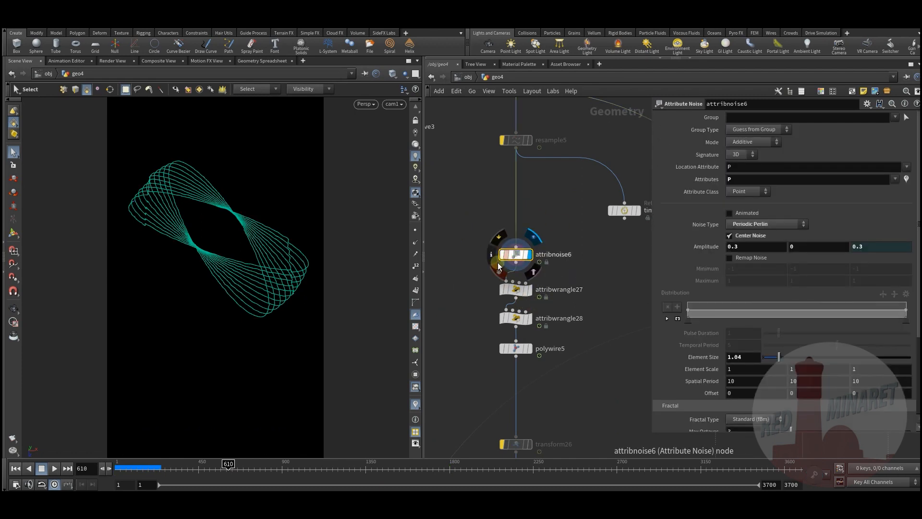
- Display attribwrangle27, examine its pscale ramp code and scrub to frame 479
{"action": "middle_click_drag", "start_coordinate": [472, 310], "coordinate": [471, 274]}
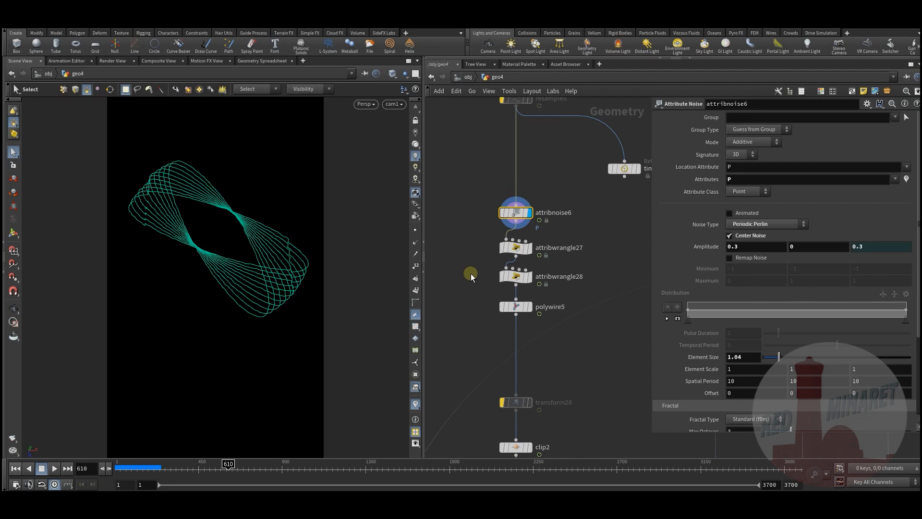
{"action": "left_click", "coordinate": [517, 249]}
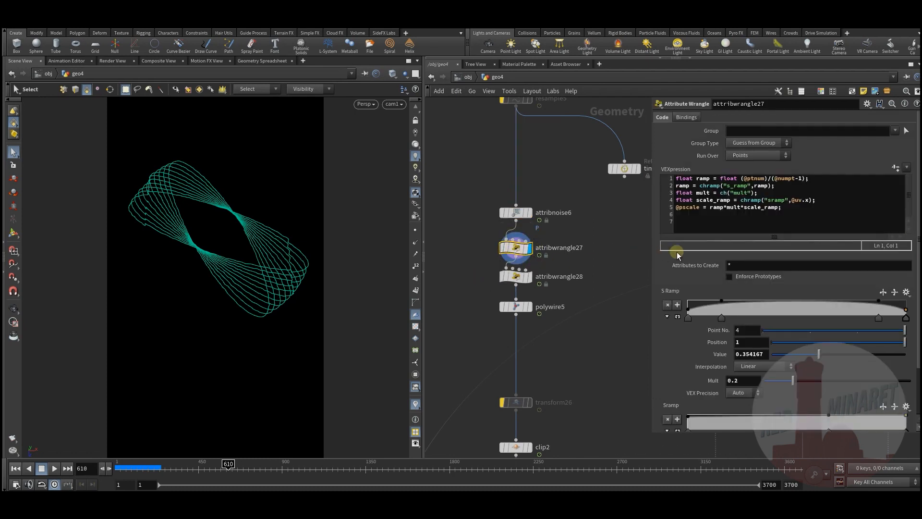
{"action": "left_click_drag", "start_coordinate": [804, 216], "coordinate": [680, 179]}
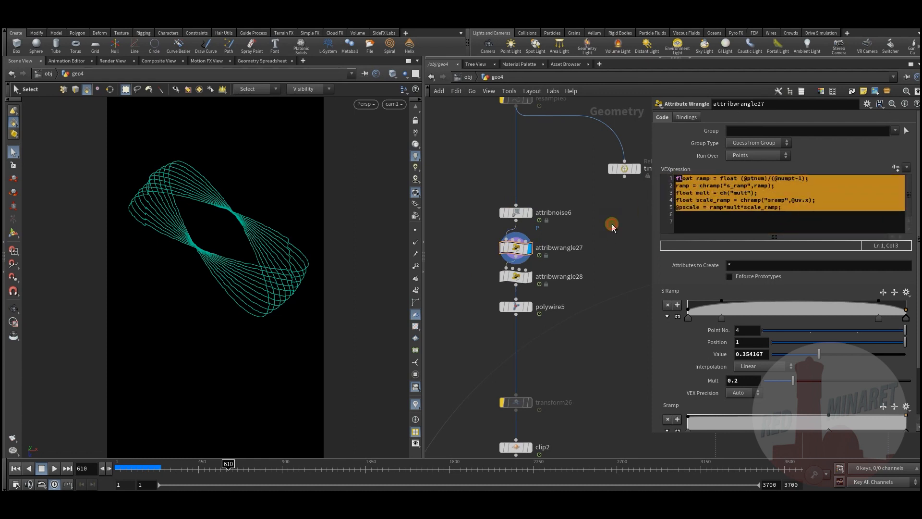
{"action": "left_click", "coordinate": [693, 224]}
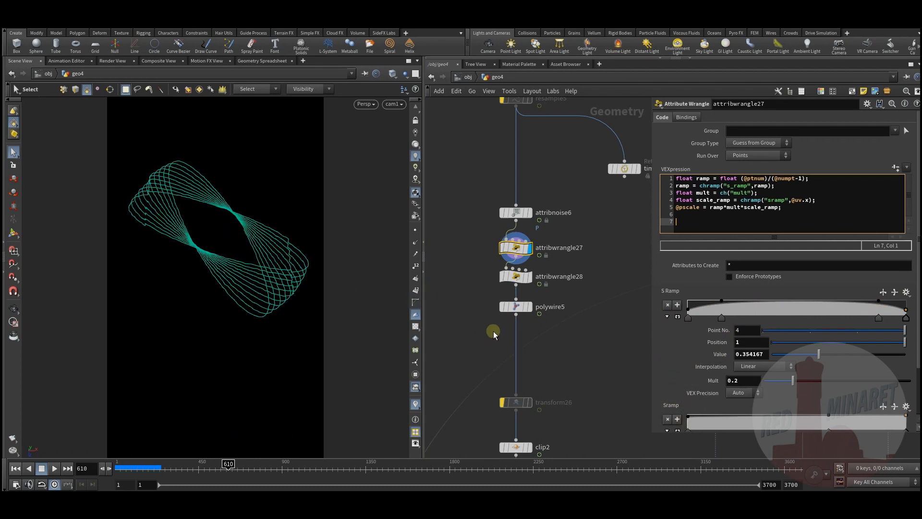
{"action": "left_click_drag", "start_coordinate": [145, 473], "coordinate": [203, 471]}
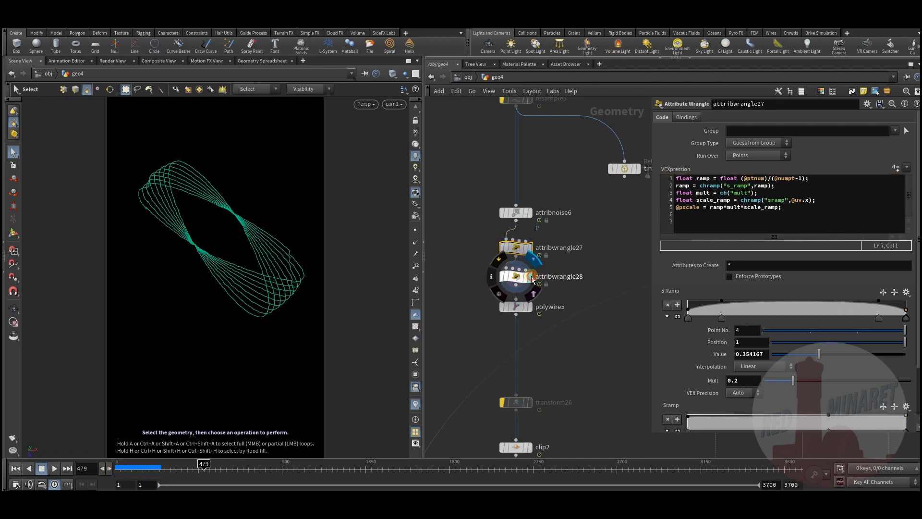
- Examine attribwrangle28's up and normal vector code, and display polywire5, scrubbing to frame 1672 to check the thickened curves
{"action": "left_click", "coordinate": [528, 280]}
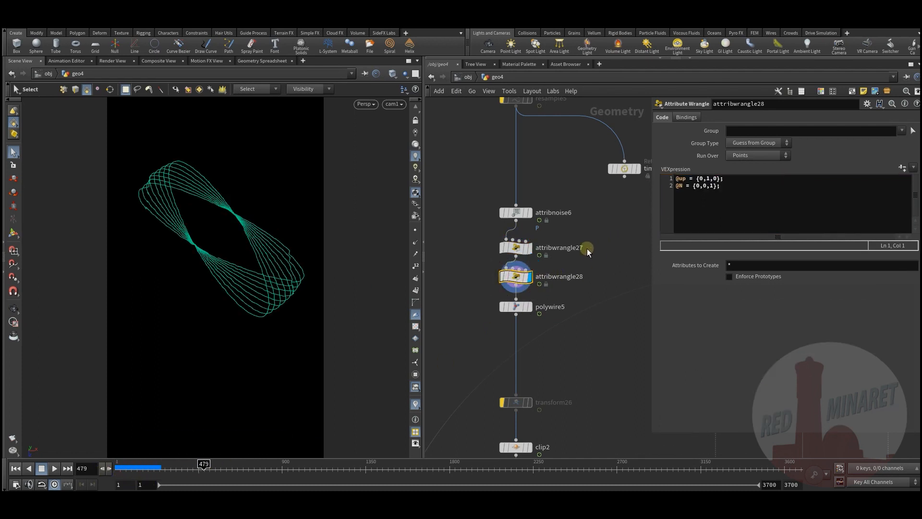
{"action": "middle_click_drag", "start_coordinate": [463, 302], "coordinate": [471, 267]}
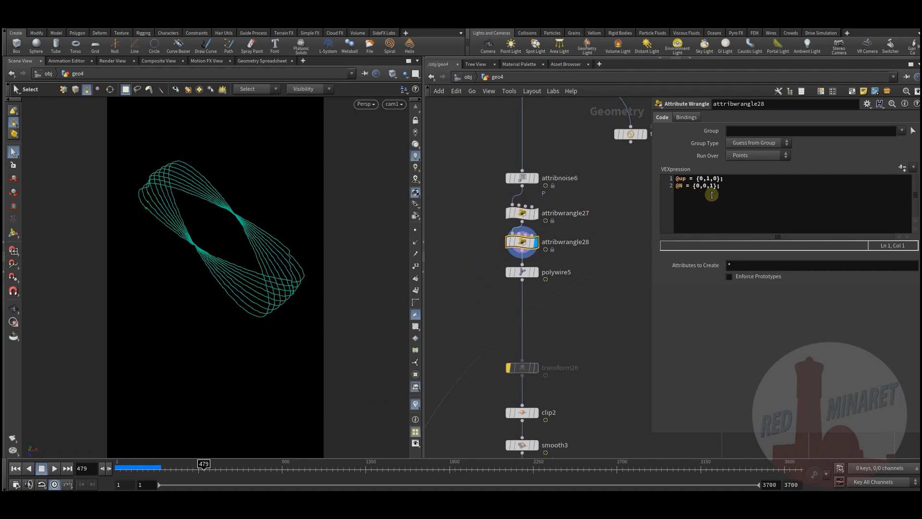
{"action": "mouse_move", "coordinate": [540, 278]}
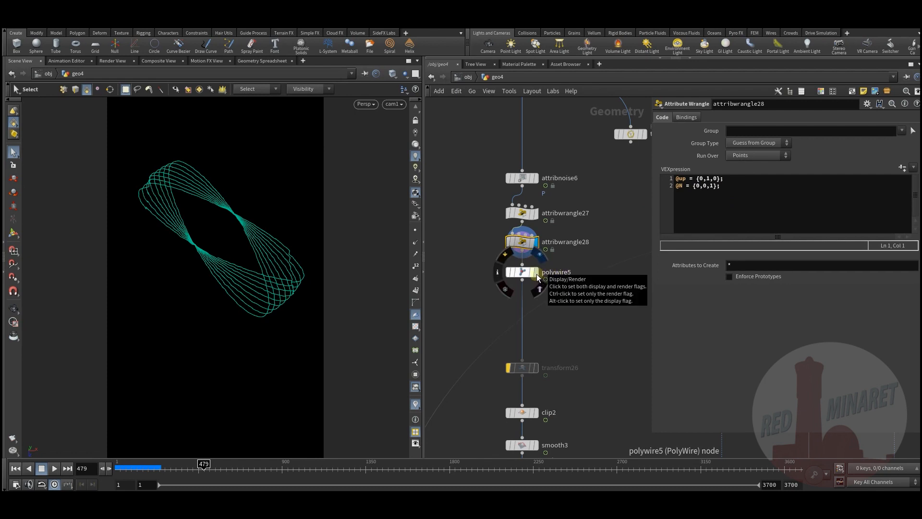
{"action": "left_click", "coordinate": [537, 274]}
{"action": "left_click", "coordinate": [520, 270]}
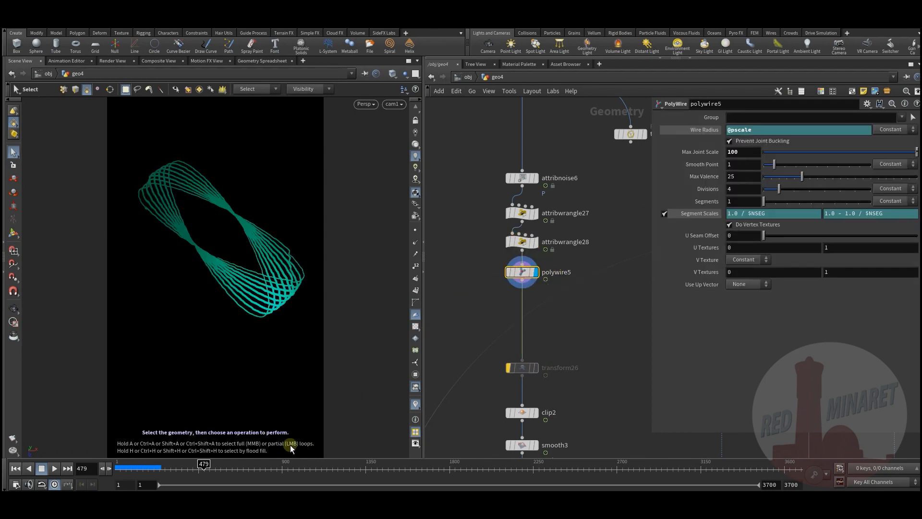
{"action": "left_click_drag", "start_coordinate": [142, 461], "coordinate": [425, 473]}
- Follow the chain down to clip2, display it and check its clipping plane parameters
{"action": "middle_click_drag", "start_coordinate": [578, 386], "coordinate": [571, 249]}
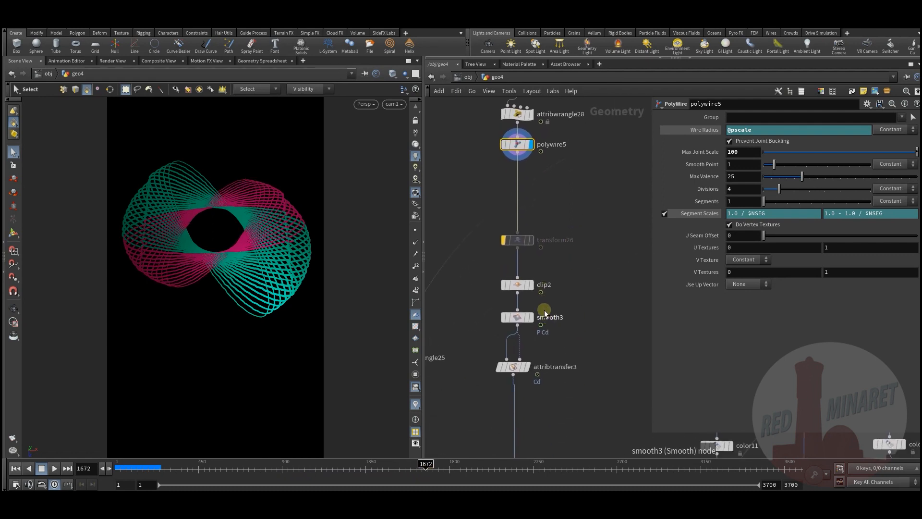
{"action": "left_click", "coordinate": [527, 287]}
{"action": "left_click", "coordinate": [511, 287]}
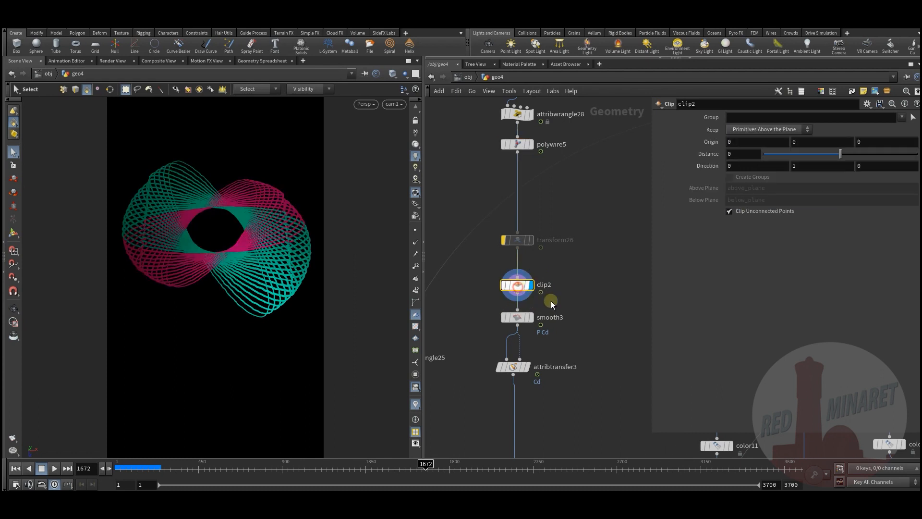
{"action": "middle_click_drag", "start_coordinate": [588, 278], "coordinate": [584, 287]}
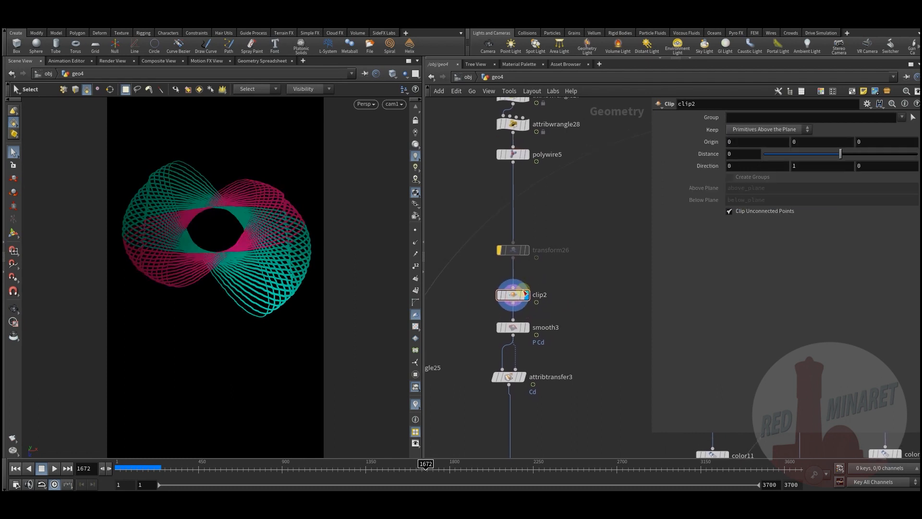
- With clip2 displayed, scrub the timeline to frame 1346 to check the clipped paint curves
{"action": "mouse_move", "coordinate": [514, 298]}
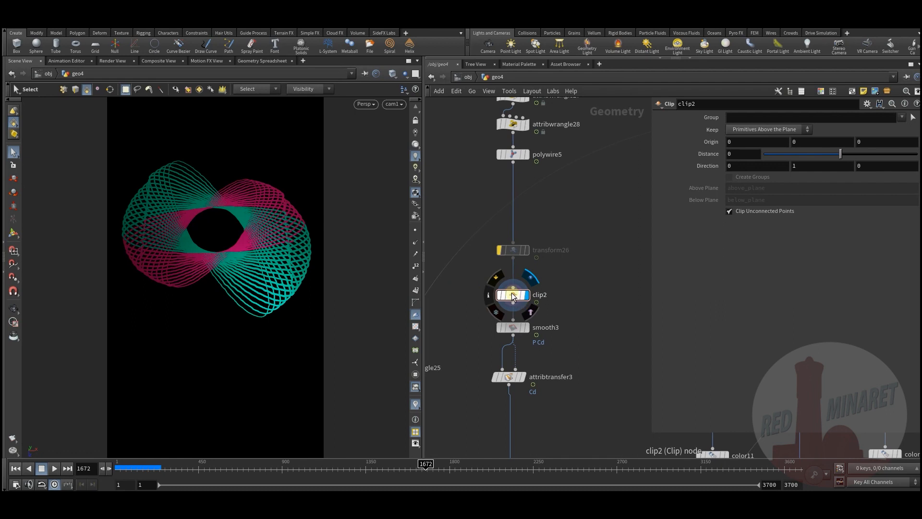
{"action": "left_click", "coordinate": [563, 304]}
{"action": "middle_click_drag", "start_coordinate": [588, 330], "coordinate": [588, 313]}
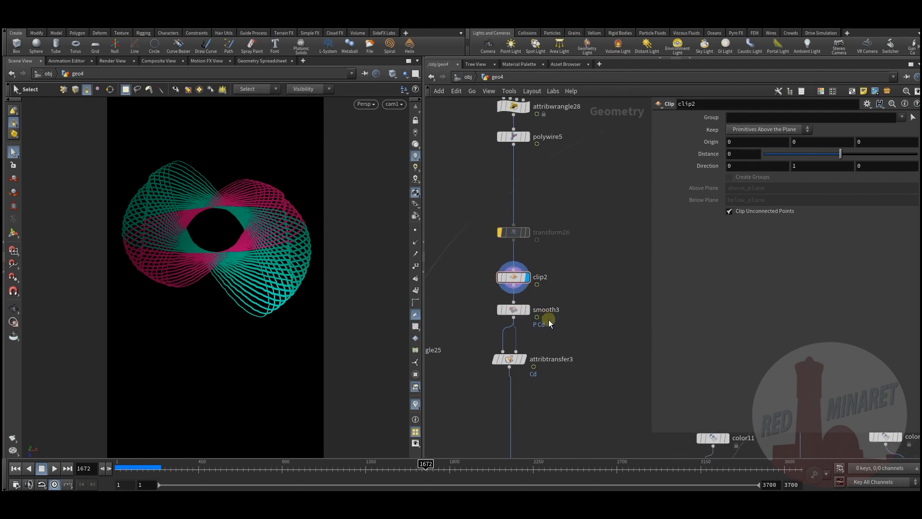
{"action": "left_click_drag", "start_coordinate": [170, 470], "coordinate": [365, 470]}
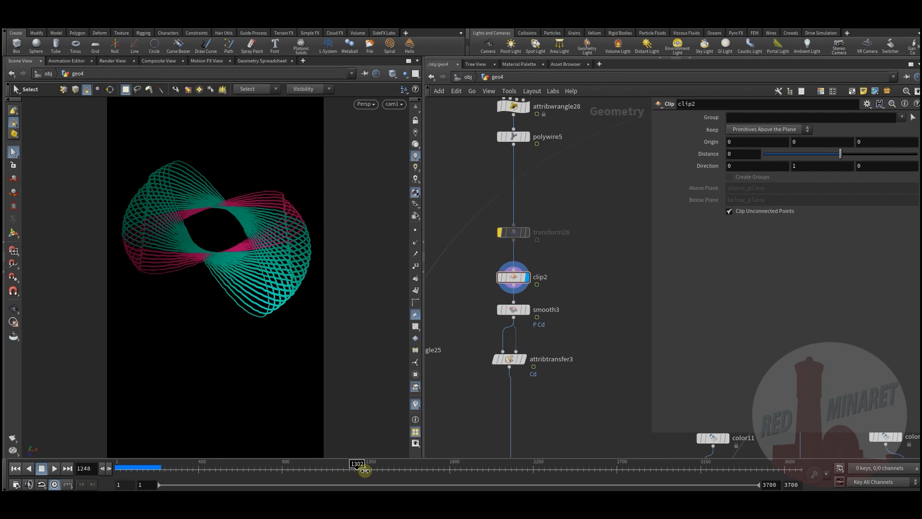
- Display smooth3 and attribtransfer3, and examine attribtransfer3's conditions parameters
{"action": "mouse_move", "coordinate": [530, 311]}
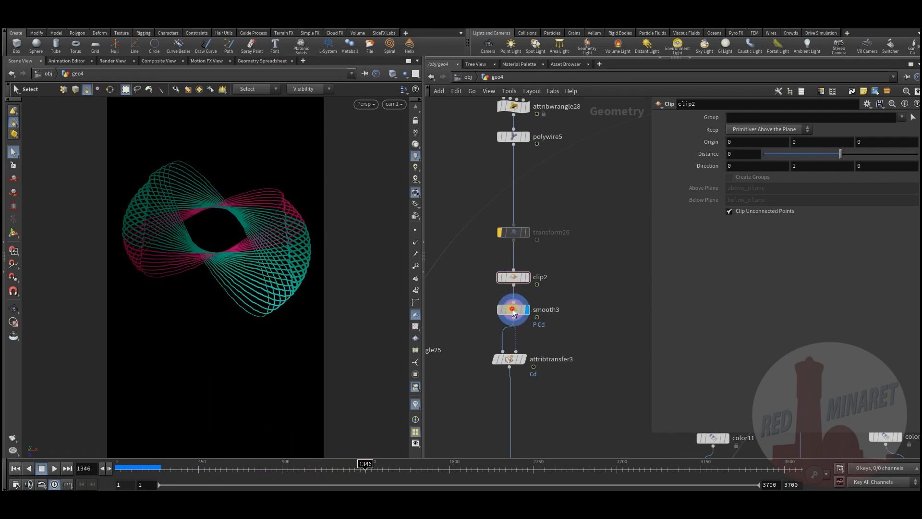
{"action": "left_click", "coordinate": [511, 311]}
{"action": "left_click", "coordinate": [511, 359]}
{"action": "middle_click_drag", "start_coordinate": [515, 323], "coordinate": [501, 299]}
{"action": "left_click", "coordinate": [510, 336]}
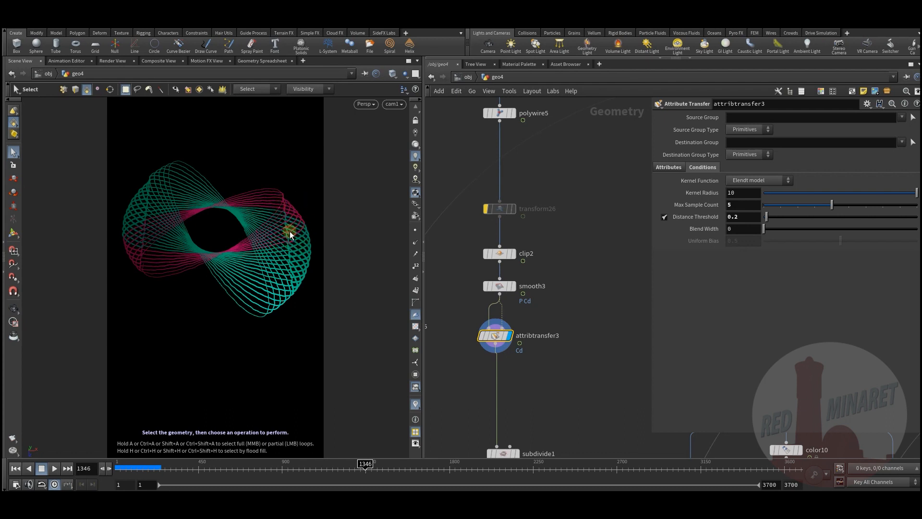
- Display subdivide1 and attribblur4 with its Cd blur parameters, scrubbing to frame 2206 to check the blended curve colours
{"action": "middle_click_drag", "start_coordinate": [544, 367], "coordinate": [540, 233]}
{"action": "left_click", "coordinate": [518, 314]}
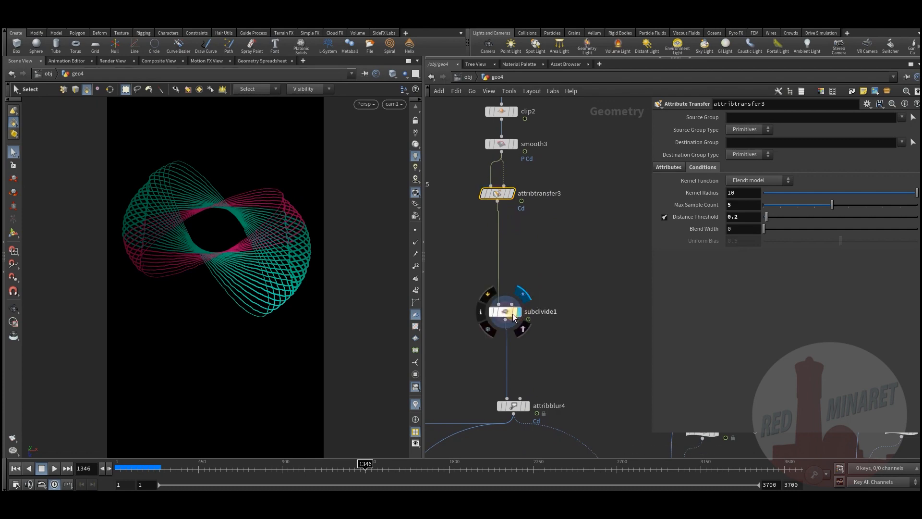
{"action": "left_click", "coordinate": [504, 313]}
{"action": "middle_click_drag", "start_coordinate": [530, 289], "coordinate": [524, 199]}
{"action": "left_click", "coordinate": [521, 320]}
{"action": "left_click", "coordinate": [508, 318]}
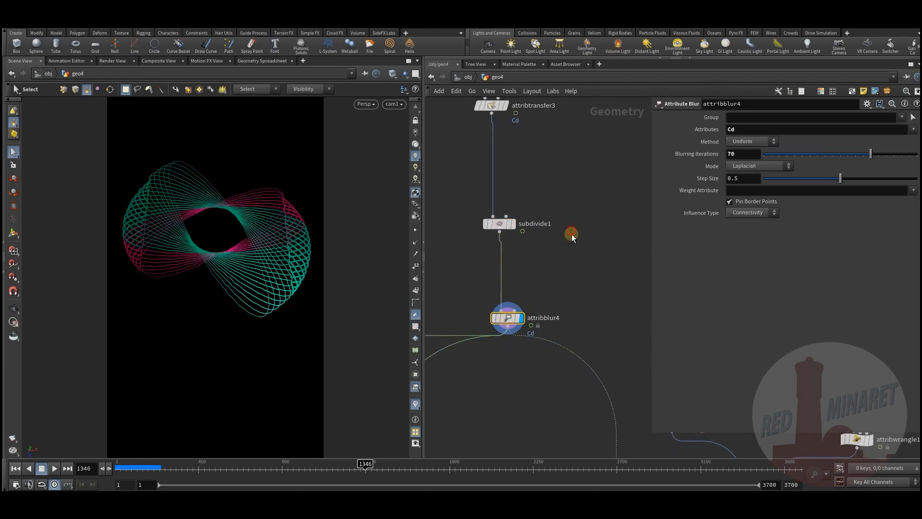
{"action": "mouse_move", "coordinate": [157, 464]}
{"action": "left_mouse_down"}
{"action": "mouse_move", "coordinate": [174, 473]}
{"action": "mouse_move", "coordinate": [528, 478]}
{"action": "left_mouse_up"}
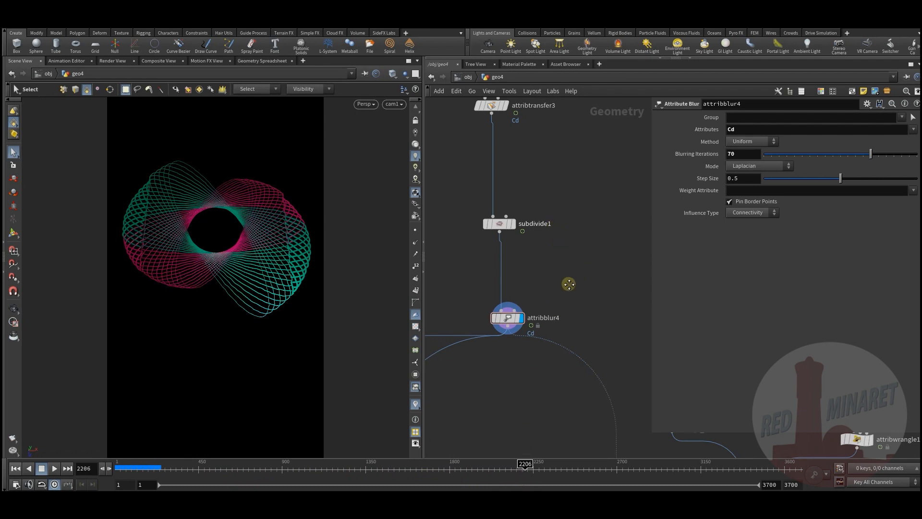
- Locate subnet1 above the switch nodes, display it and frame its splat shape outside the camera view
{"action": "scroll", "coordinate": [569, 284], "scroll_direction": "down", "scroll_amount": 5}
{"action": "middle_click_drag", "start_coordinate": [564, 292], "coordinate": [450, 351]}
{"action": "scroll", "coordinate": [464, 348], "scroll_direction": "down", "scroll_amount": 2}
{"action": "middle_click_drag", "start_coordinate": [537, 225], "coordinate": [435, 301]}
{"action": "scroll", "coordinate": [537, 228], "scroll_direction": "up", "scroll_amount": 6}
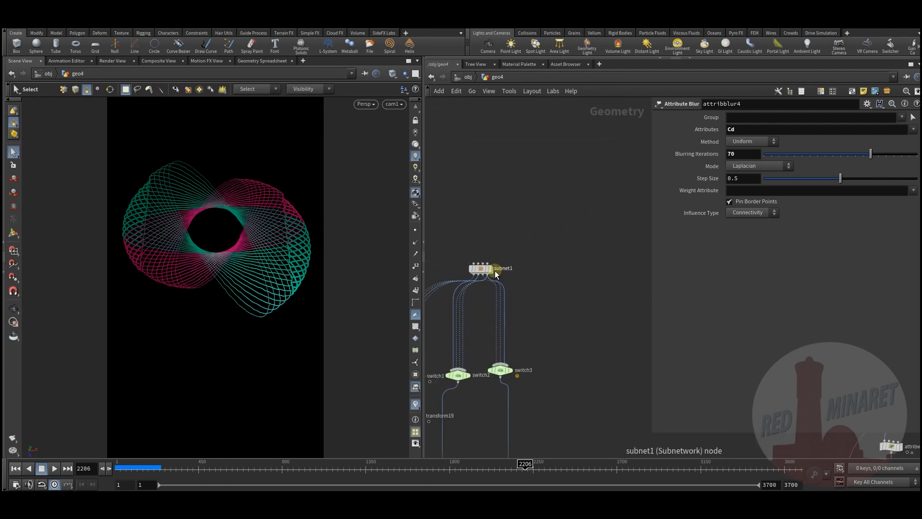
{"action": "left_click", "coordinate": [486, 268]}
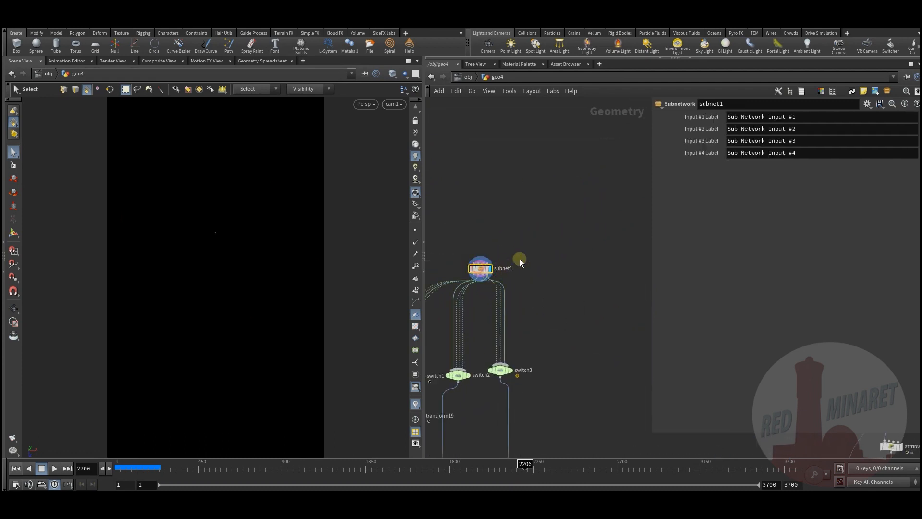
{"action": "left_click", "coordinate": [490, 278]}
{"action": "middle_click_drag", "start_coordinate": [515, 233], "coordinate": [538, 250]}
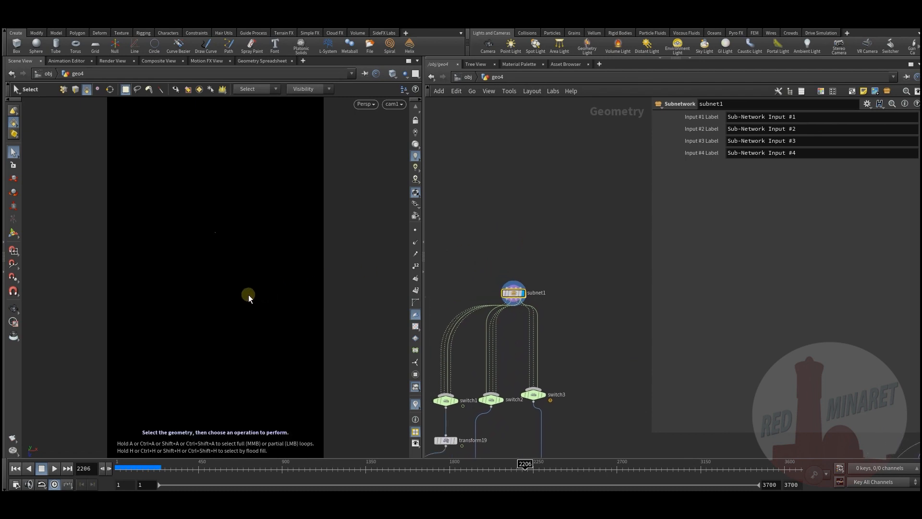
{"action": "key", "text": "space+h"}
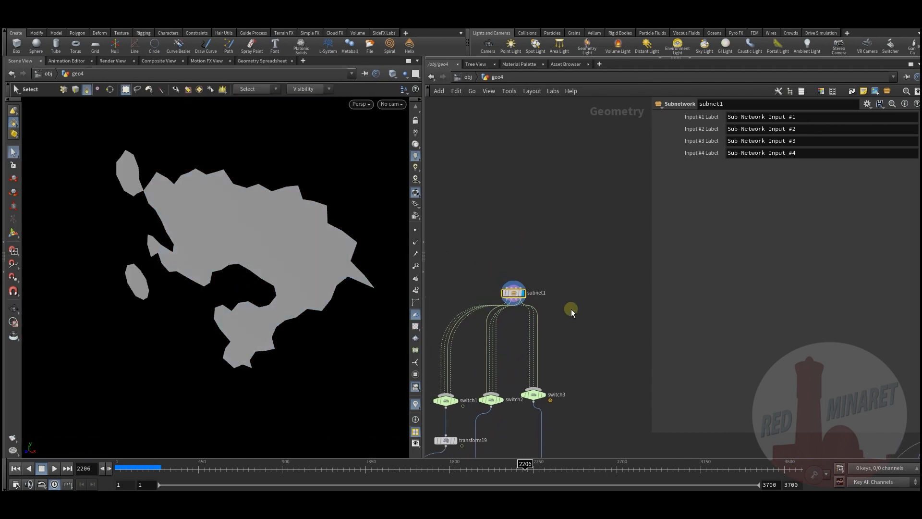
- Open subnet1 and examine trace1's parameters, including its splat_01.jpg image input
{"action": "double_click", "coordinate": [531, 195]}
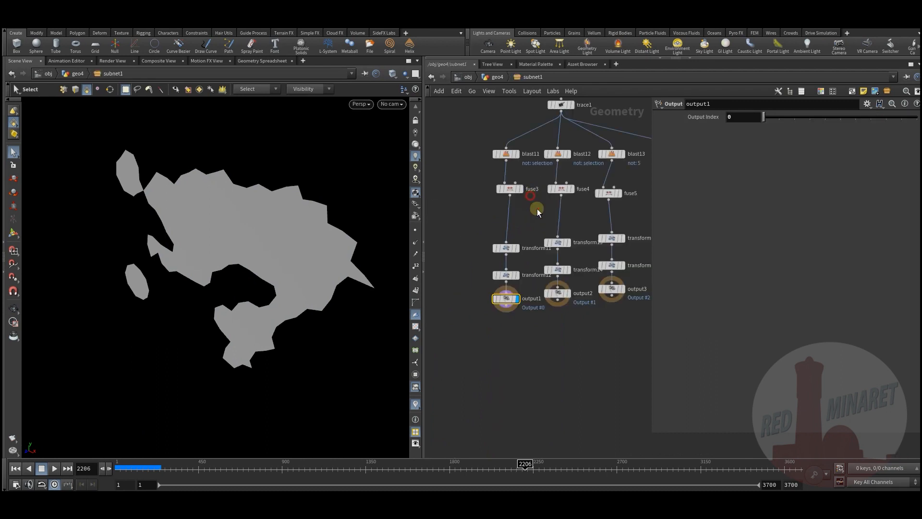
{"action": "middle_click_drag", "start_coordinate": [537, 208], "coordinate": [486, 312]}
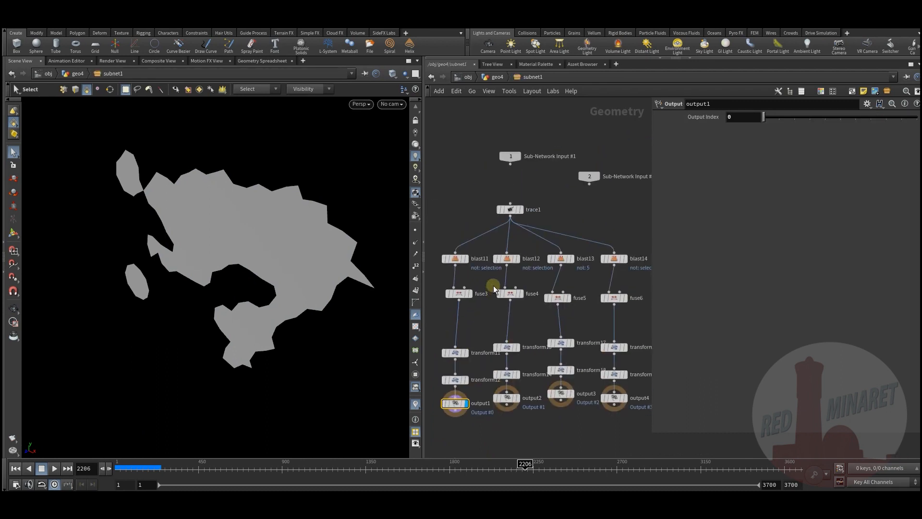
{"action": "left_click", "coordinate": [511, 211]}
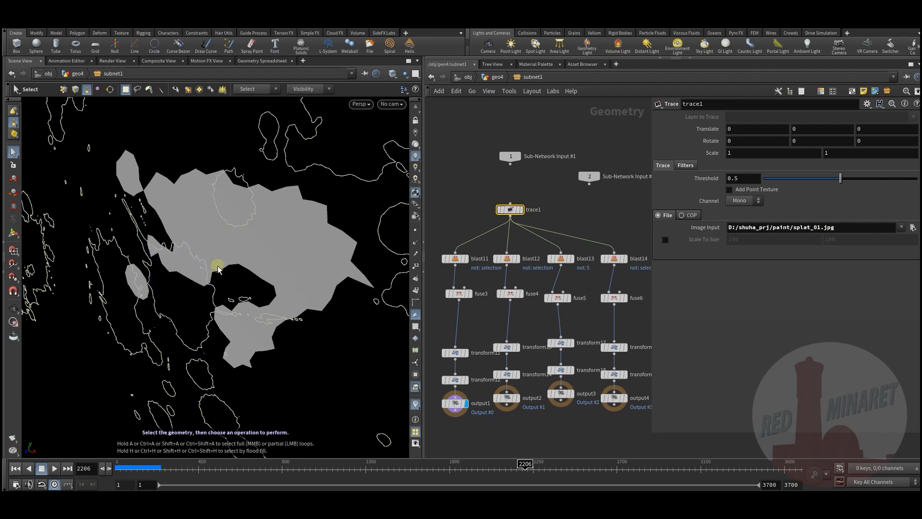
{"action": "middle_click_drag", "start_coordinate": [546, 209], "coordinate": [553, 237]}
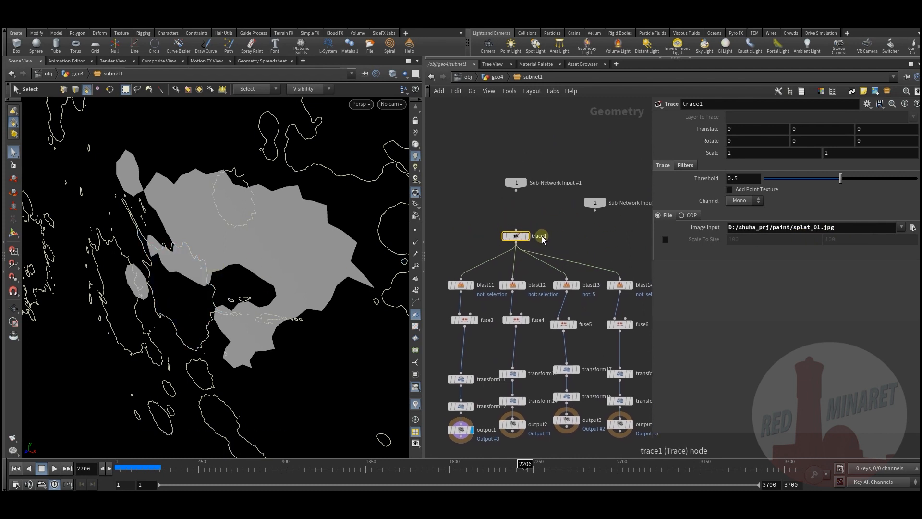
- View the splat shape at output1, and display output2, output3 and output4 to compare the other splats
{"action": "middle_click_drag", "start_coordinate": [480, 343], "coordinate": [477, 257]}
{"action": "scroll", "coordinate": [477, 258], "scroll_direction": "up", "scroll_amount": 1}
{"action": "key", "text": "Escape"}
{"action": "right_click_drag", "start_coordinate": [273, 288], "coordinate": [230, 313]}
{"action": "left_click_drag", "start_coordinate": [231, 313], "coordinate": [298, 313]}
{"action": "left_click", "coordinate": [510, 398]}
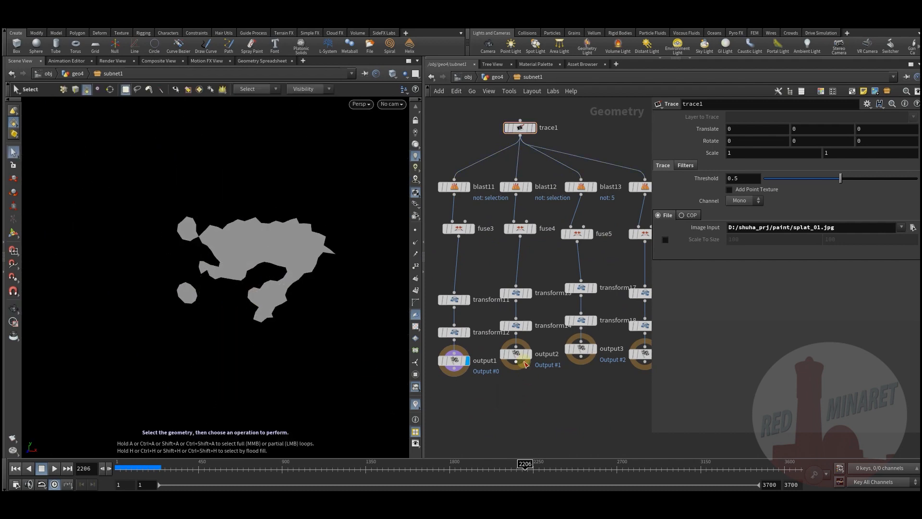
{"action": "left_click", "coordinate": [529, 354]}
{"action": "middle_click_drag", "start_coordinate": [570, 392], "coordinate": [496, 391]}
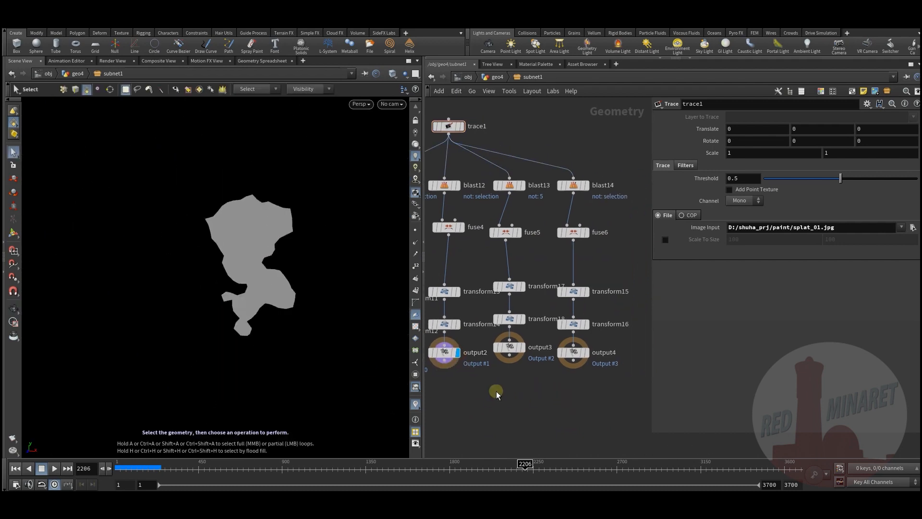
{"action": "left_click", "coordinate": [521, 347]}
{"action": "left_click", "coordinate": [584, 353]}
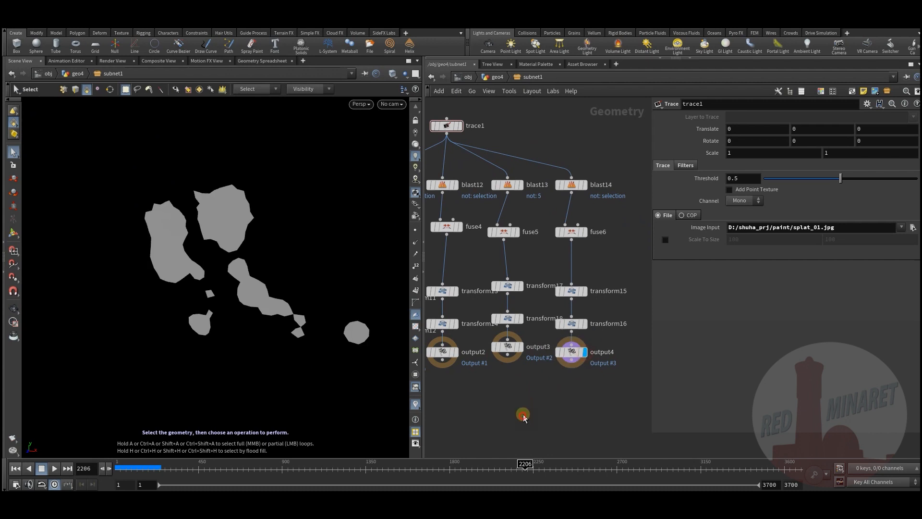
- Display fuse4 and blast12 with their parameters to compare the splat outline before and after fusing points
{"action": "middle_click_drag", "start_coordinate": [472, 256], "coordinate": [508, 278]}
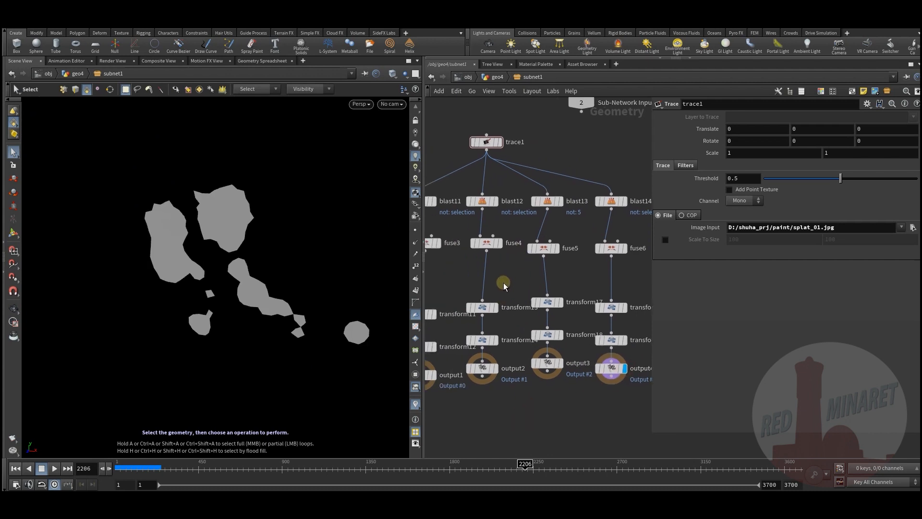
{"action": "left_click", "coordinate": [502, 243]}
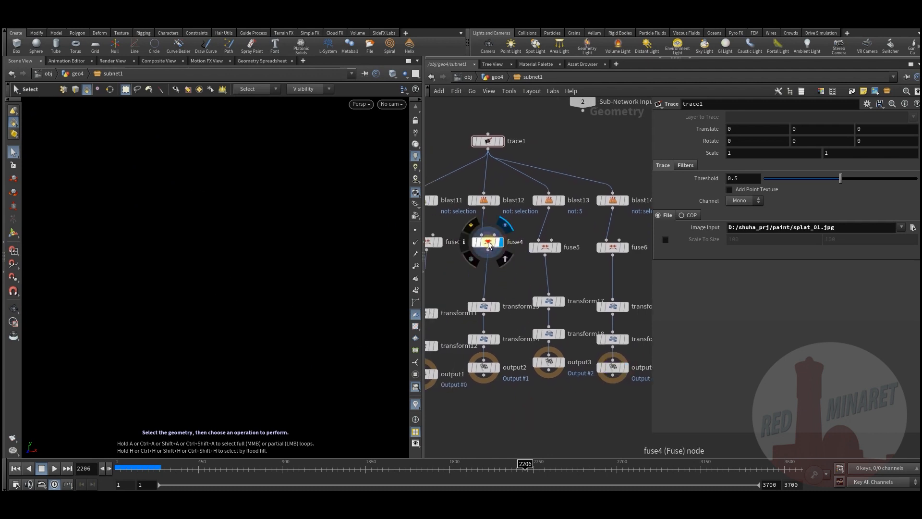
{"action": "left_click", "coordinate": [488, 241]}
{"action": "key", "text": "Escape"}
{"action": "key", "text": "g"}
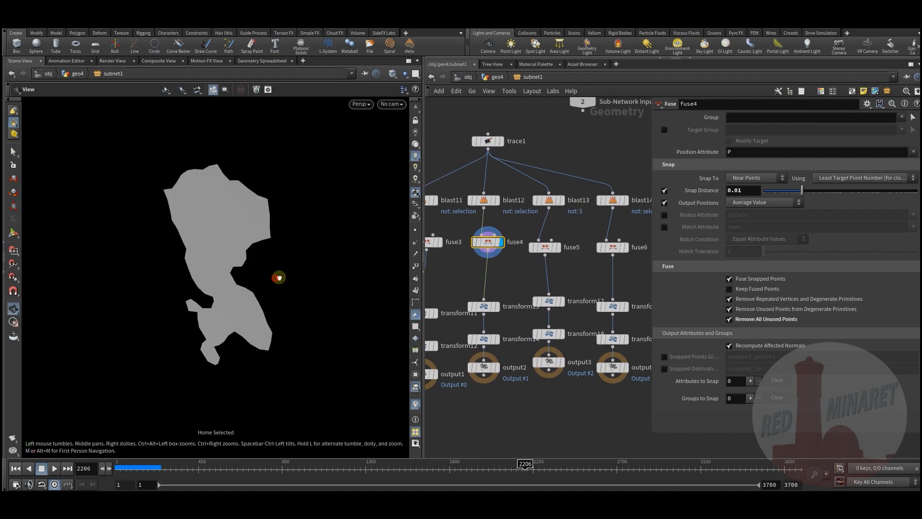
{"action": "key", "text": "s"}
{"action": "left_click", "coordinate": [497, 201]}
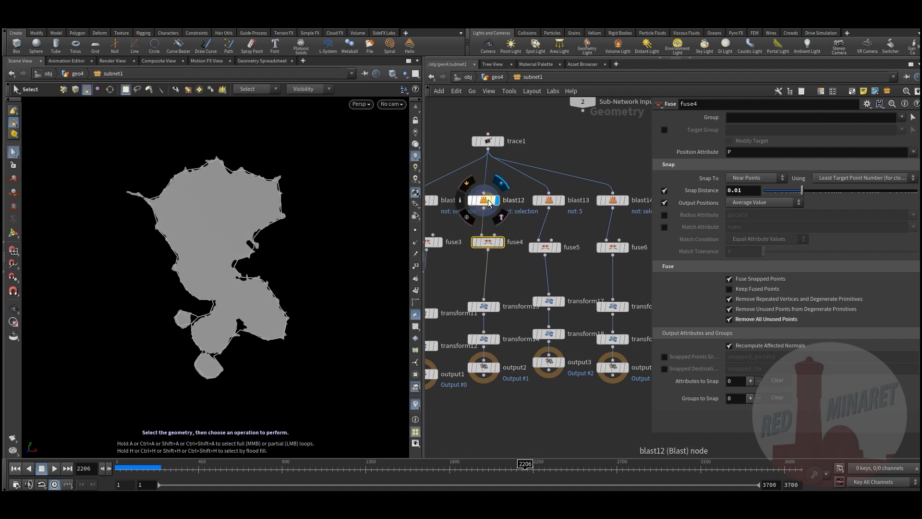
{"action": "left_click", "coordinate": [486, 200]}
{"action": "left_click_drag", "start_coordinate": [239, 218], "coordinate": [263, 209], "text": "alt"}
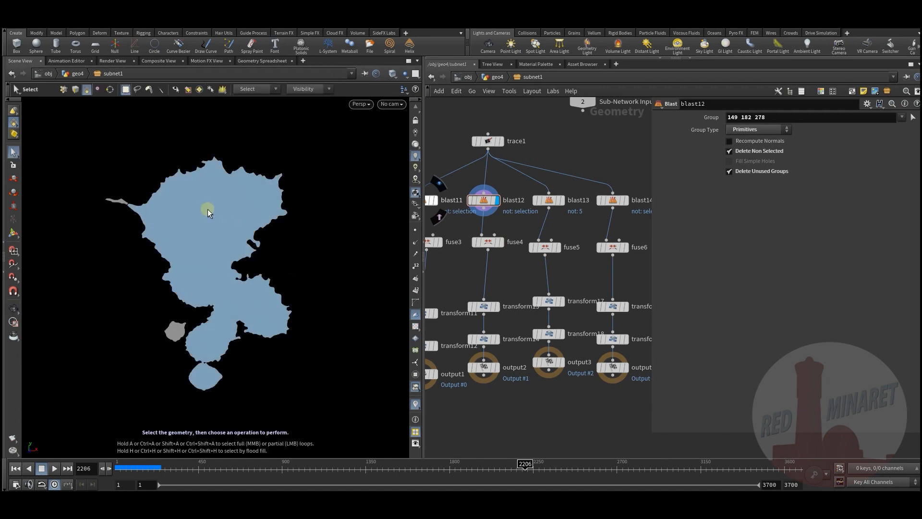
- Return to the geo4 network, display merge6 and view its copied splats through cam1
{"action": "left_click", "coordinate": [495, 77]}
{"action": "middle_click_drag", "start_coordinate": [515, 360], "coordinate": [546, 259]}
{"action": "scroll", "coordinate": [541, 251], "scroll_direction": "down", "scroll_amount": 6}
{"action": "middle_click_drag", "start_coordinate": [500, 330], "coordinate": [566, 213]}
{"action": "scroll", "coordinate": [525, 332], "scroll_direction": "up", "scroll_amount": 8}
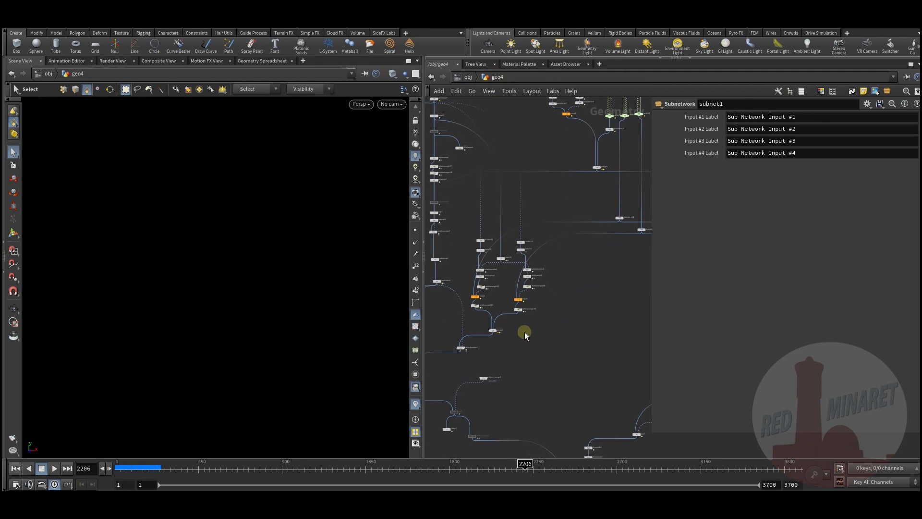
{"action": "scroll", "coordinate": [577, 332], "scroll_direction": "up", "scroll_amount": 2}
{"action": "mouse_move", "coordinate": [564, 307]}
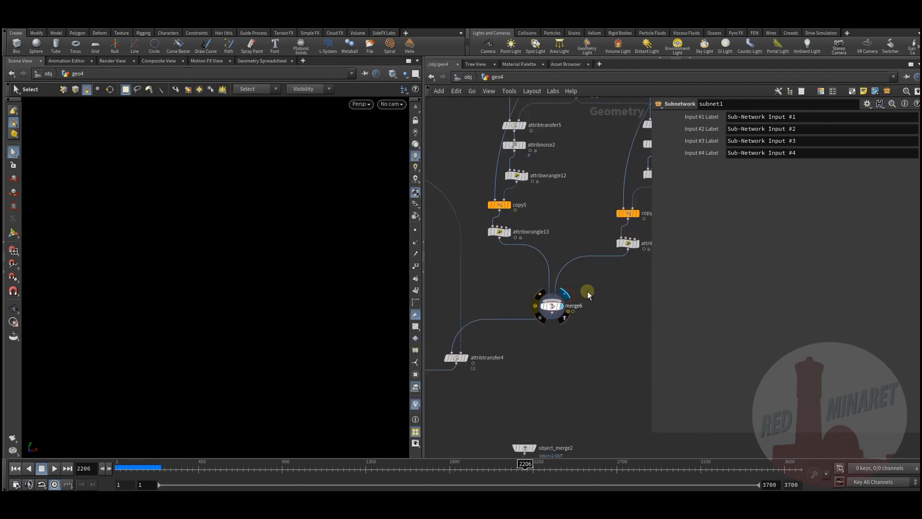
{"action": "left_click", "coordinate": [391, 104]}
{"action": "left_click", "coordinate": [392, 150]}
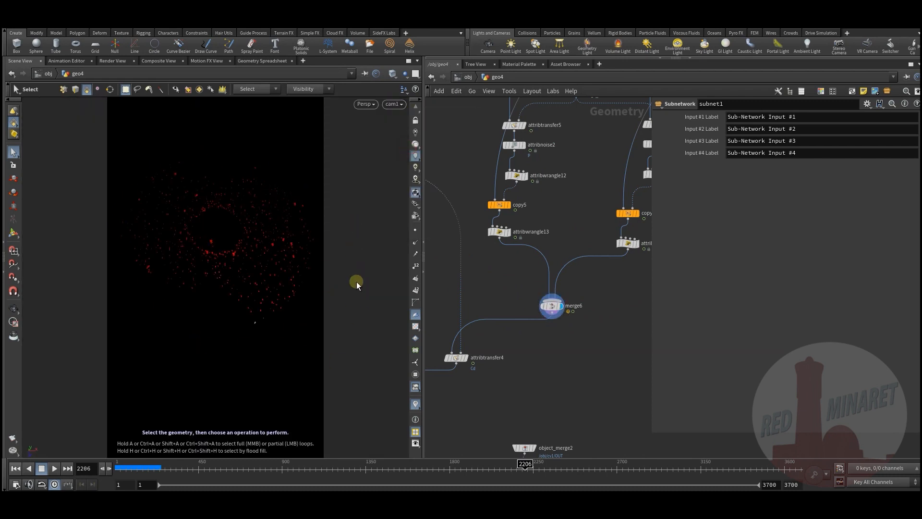
- Trace attribtransfer4's inputs back to attribblur4 and display the coloured curves used as the colour source
{"action": "middle_click_drag", "start_coordinate": [540, 353], "coordinate": [587, 327]}
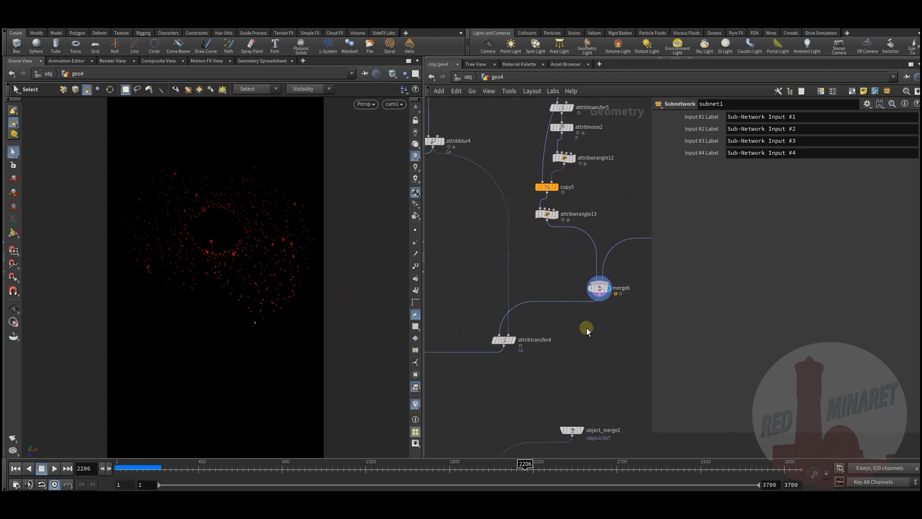
{"action": "middle_click_drag", "start_coordinate": [482, 272], "coordinate": [502, 297]}
{"action": "middle_click_drag", "start_coordinate": [456, 246], "coordinate": [480, 290]}
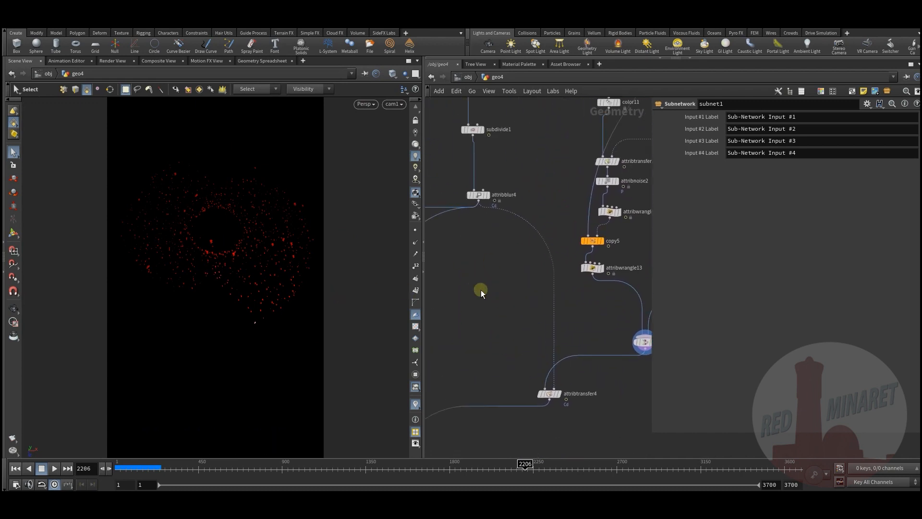
{"action": "left_click", "coordinate": [487, 195]}
{"action": "left_click", "coordinate": [479, 195]}
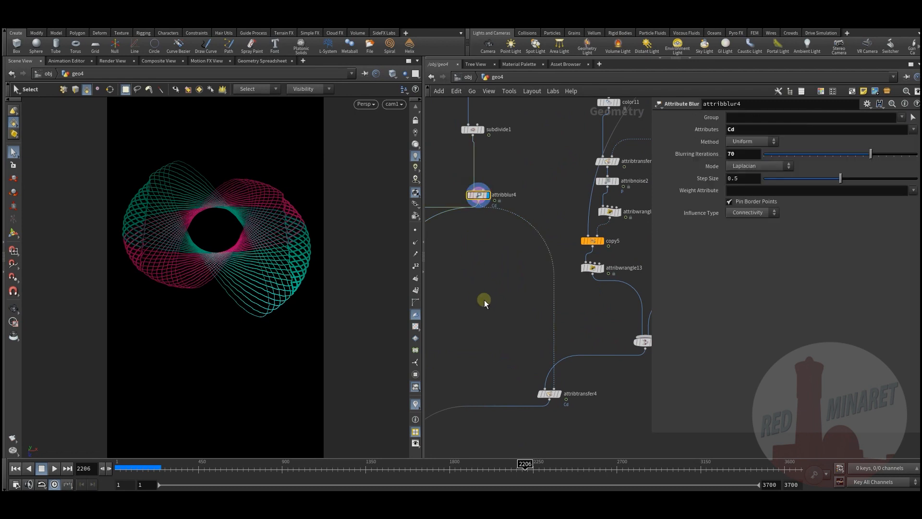
- Display attribtransfer4 with its conditions, rewind to the start and scrub to frame 732 to check the coloured splats
{"action": "middle_click_drag", "start_coordinate": [539, 369], "coordinate": [517, 324]}
{"action": "mouse_move", "coordinate": [528, 351]}
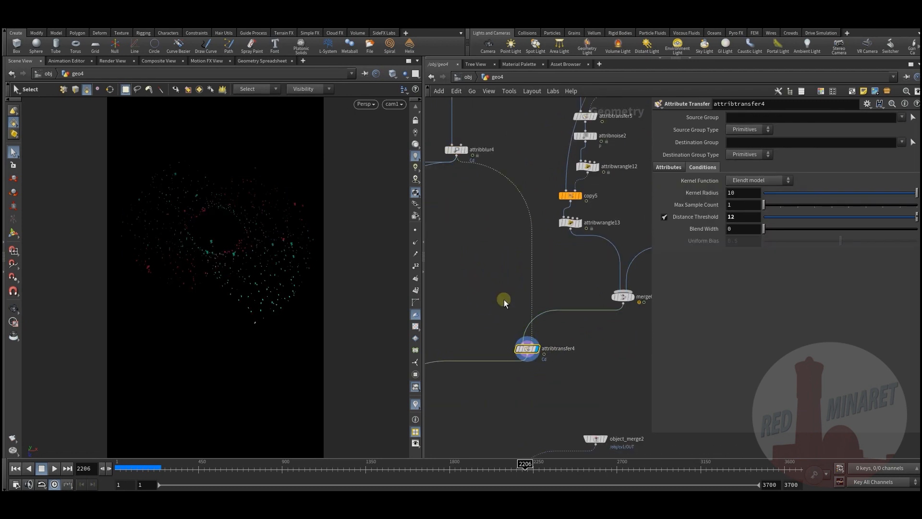
{"action": "middle_click_drag", "start_coordinate": [504, 300], "coordinate": [500, 307]}
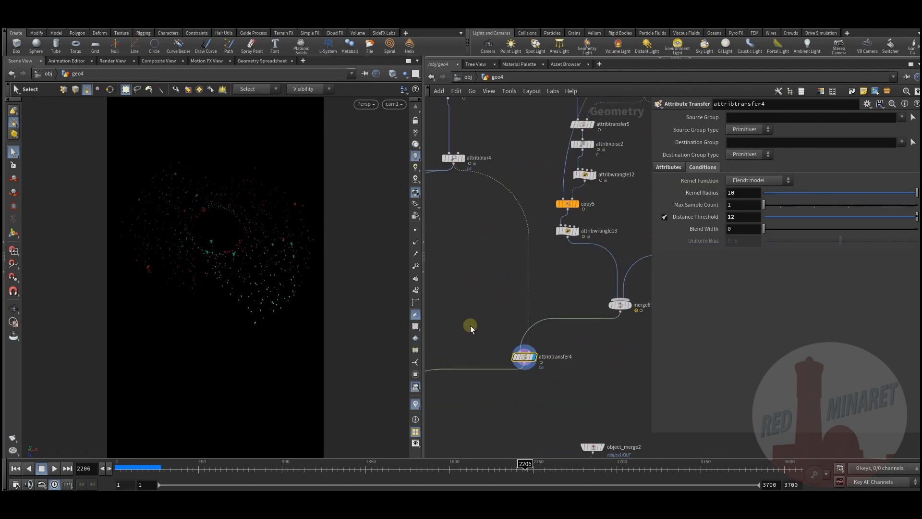
{"action": "left_click", "coordinate": [15, 468]}
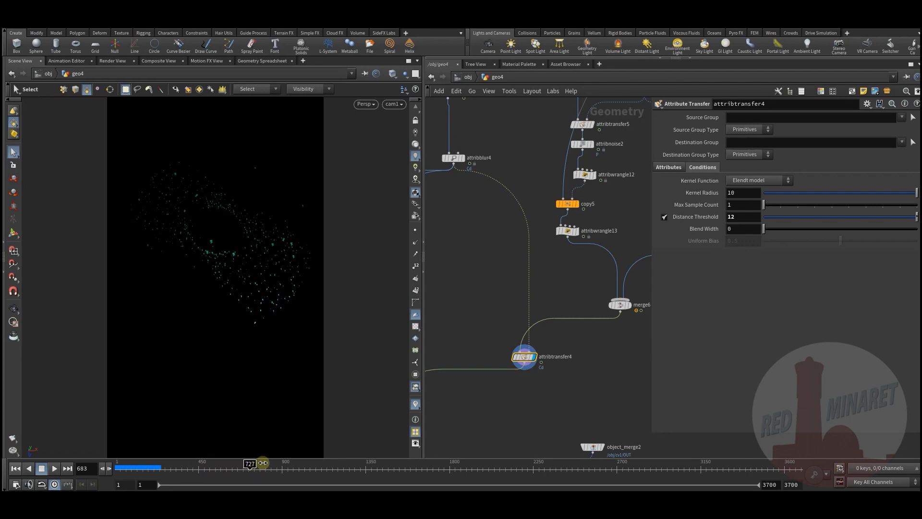
- Display merge9 and scrub the timeline from the early frames to check the curves and splats combined
{"action": "middle_click_drag", "start_coordinate": [528, 310], "coordinate": [542, 224]}
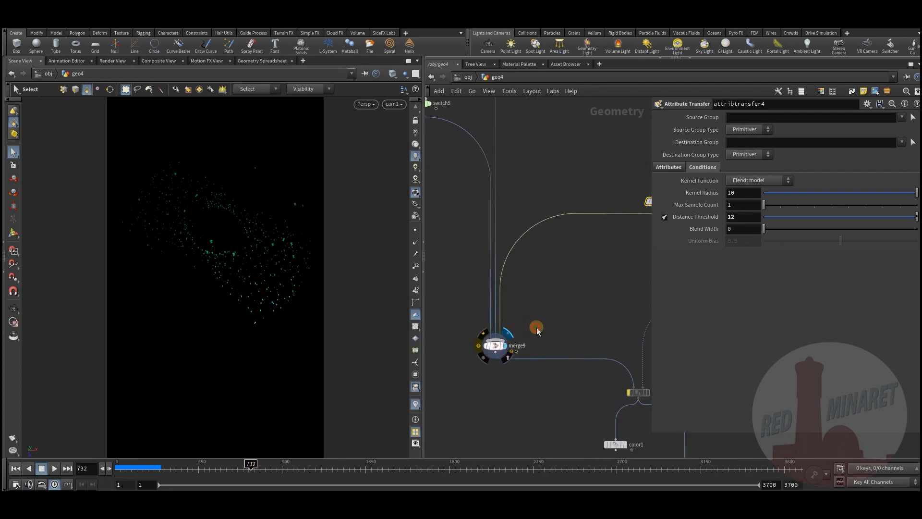
{"action": "mouse_move", "coordinate": [128, 474]}
{"action": "left_mouse_down"}
{"action": "mouse_move", "coordinate": [265, 483]}
{"action": "mouse_move", "coordinate": [287, 471]}
{"action": "left_mouse_up"}
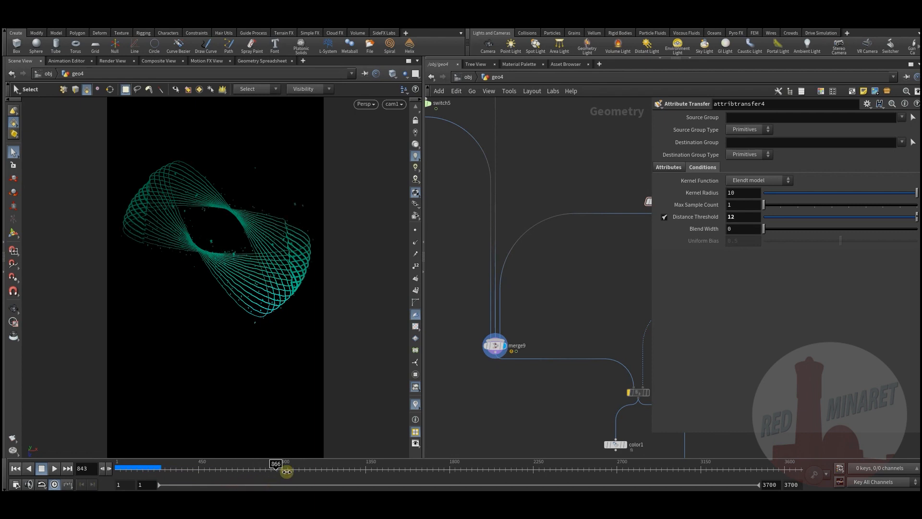
- Trace the network back up to the carve3 branch, display carve3 and open its parameters
{"action": "middle_click_drag", "start_coordinate": [521, 144], "coordinate": [591, 306]}
{"action": "scroll", "coordinate": [598, 285], "scroll_direction": "down", "scroll_amount": 5}
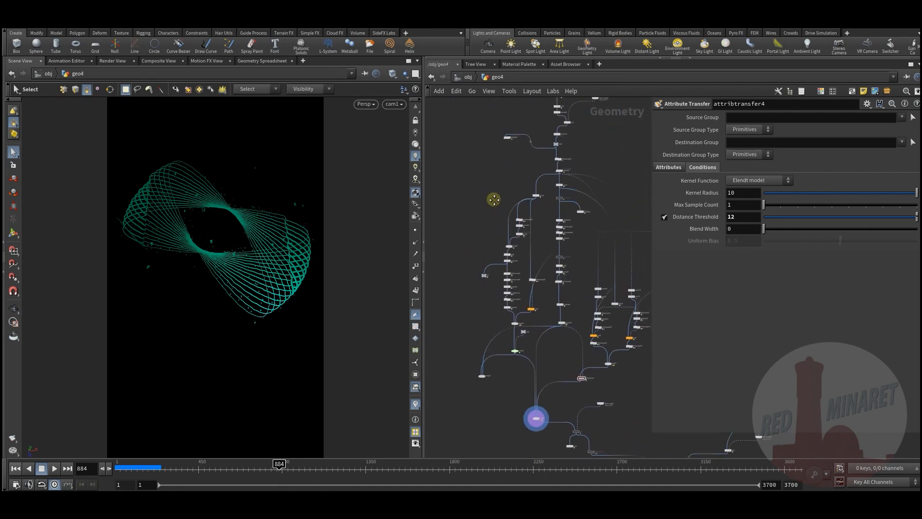
{"action": "scroll", "coordinate": [494, 200], "scroll_direction": "up", "scroll_amount": 6}
{"action": "middle_click_drag", "start_coordinate": [527, 210], "coordinate": [548, 233]}
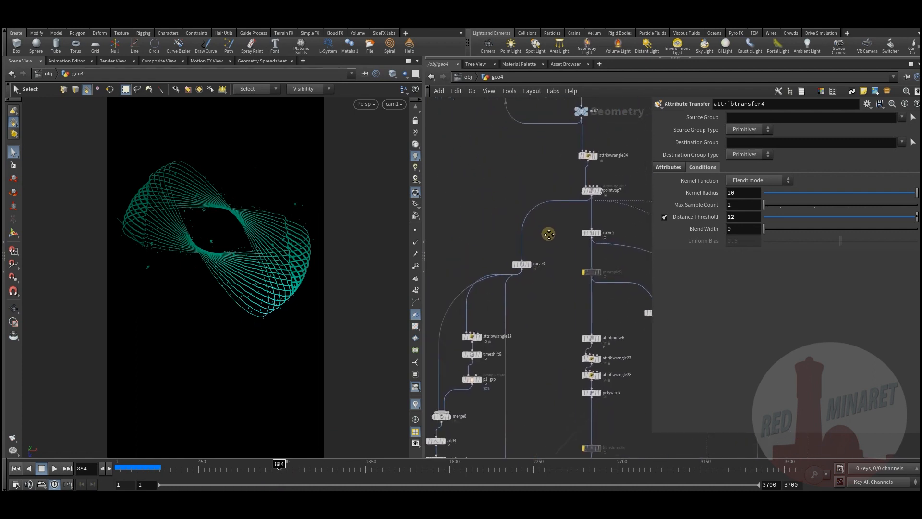
{"action": "scroll", "coordinate": [543, 276], "scroll_direction": "up", "scroll_amount": 3}
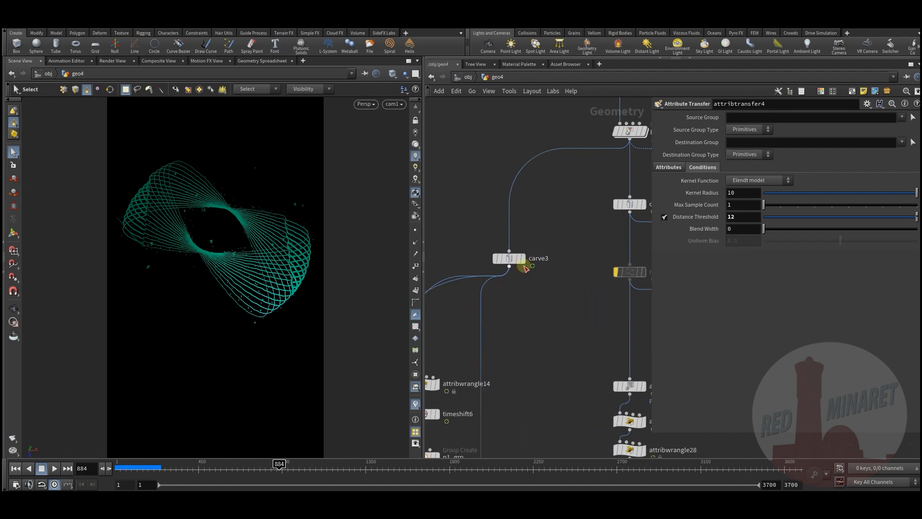
{"action": "mouse_move", "coordinate": [525, 260]}
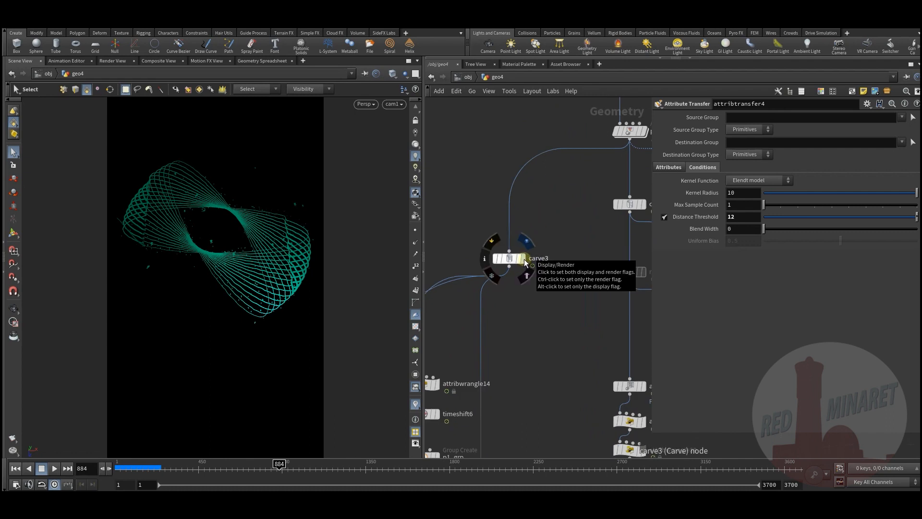
{"action": "left_click", "coordinate": [525, 260]}
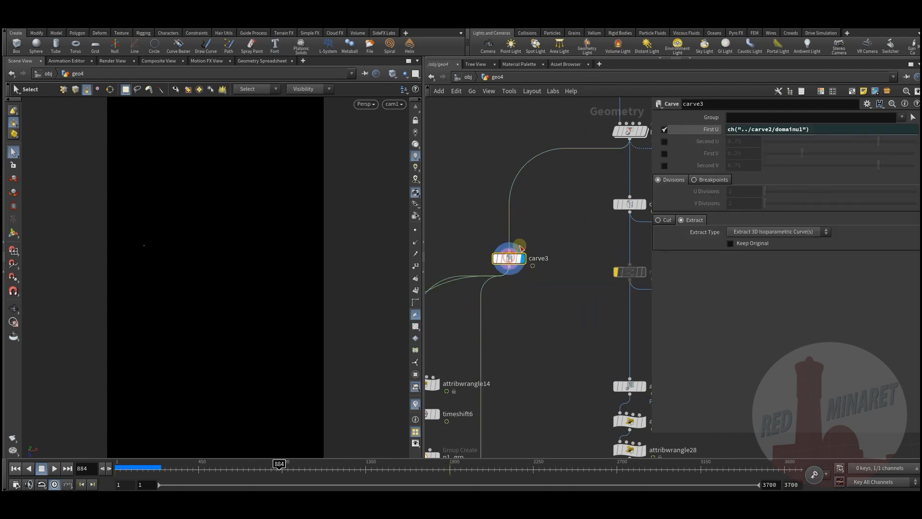
- Trace carve3's input back to pointvop7 and toggle carve3's First U between its carve2 channel reference and evaluated value
{"action": "middle_click_drag", "start_coordinate": [530, 218], "coordinate": [533, 247]}
{"action": "middle_click_drag", "start_coordinate": [572, 352], "coordinate": [492, 381]}
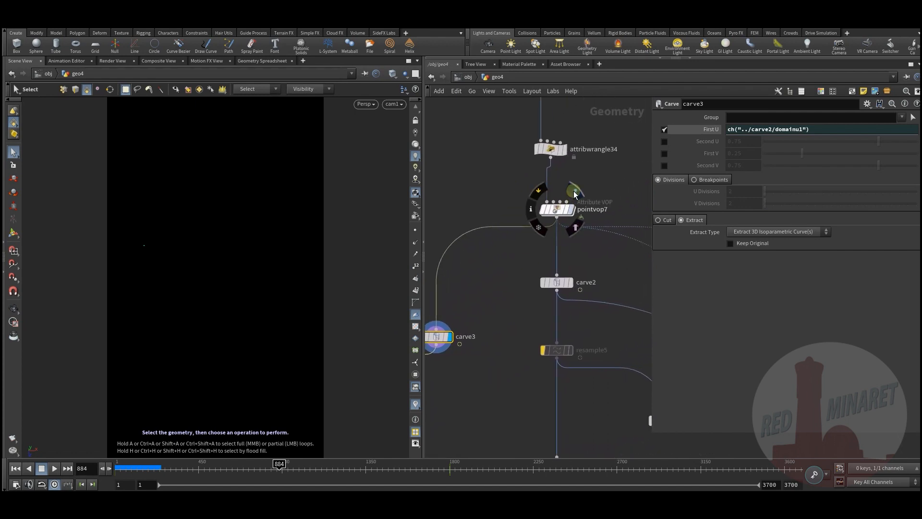
{"action": "key", "text": "r"}
{"action": "left_click", "coordinate": [557, 209]}
{"action": "middle_click_drag", "start_coordinate": [523, 264], "coordinate": [557, 235]}
{"action": "left_click", "coordinate": [522, 272]}
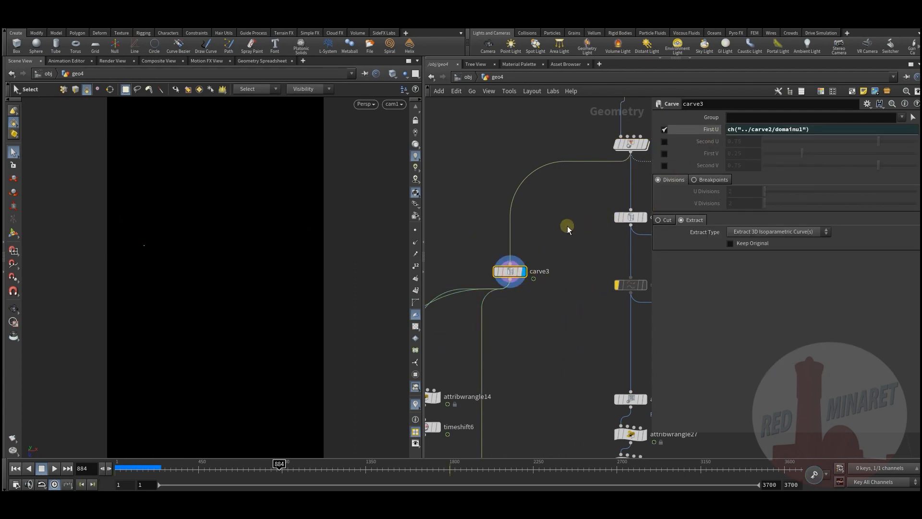
{"action": "middle_click_drag", "start_coordinate": [644, 206], "coordinate": [597, 224]}
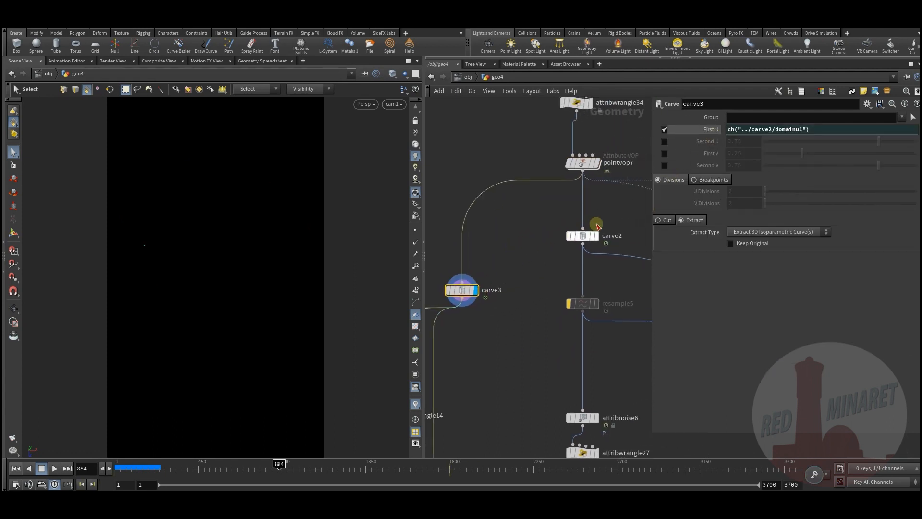
{"action": "left_click", "coordinate": [708, 128]}
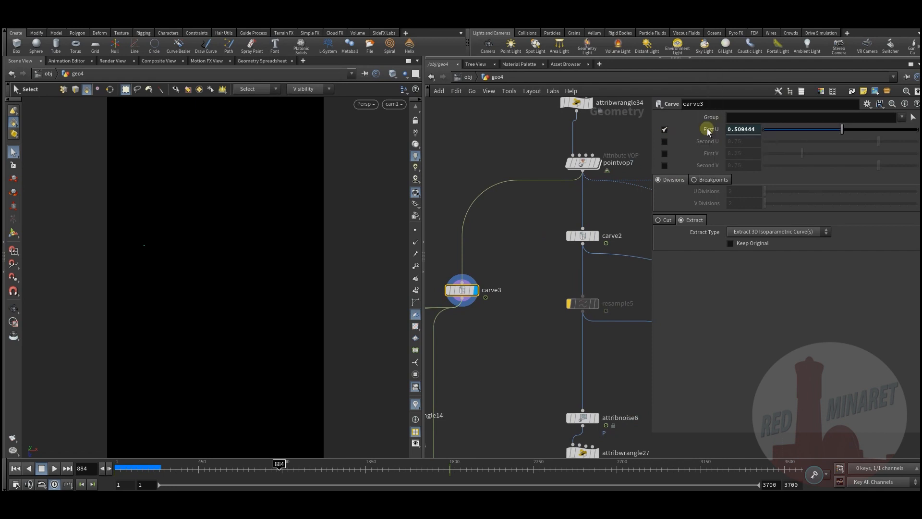
{"action": "left_click", "coordinate": [707, 128]}
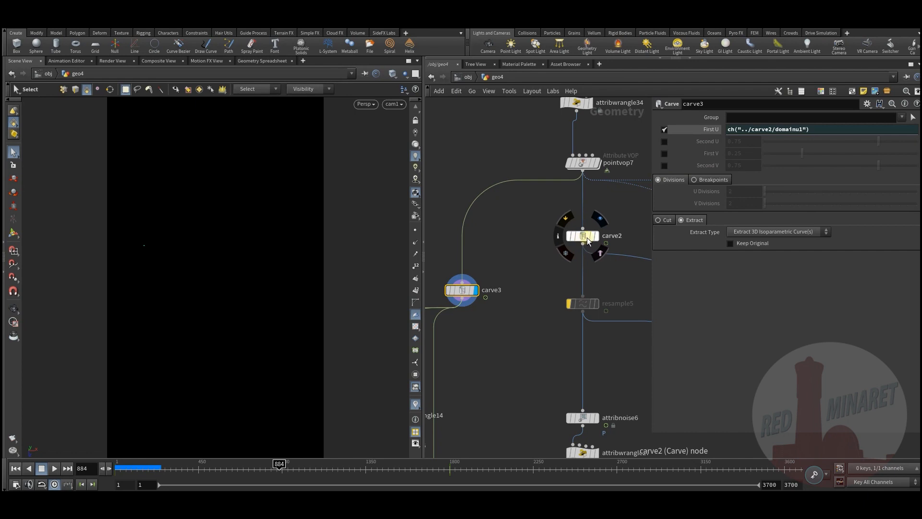
- Follow carve3's output to merge8, display it and open attribwrangle14's VEX expression
{"action": "middle_click_drag", "start_coordinate": [472, 355], "coordinate": [620, 211]}
{"action": "middle_click_drag", "start_coordinate": [545, 232], "coordinate": [566, 165]}
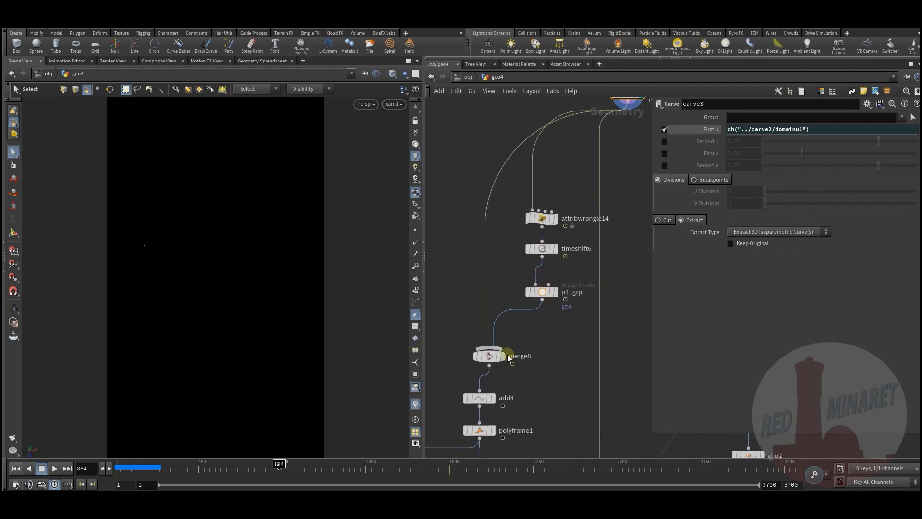
{"action": "left_click", "coordinate": [488, 355]}
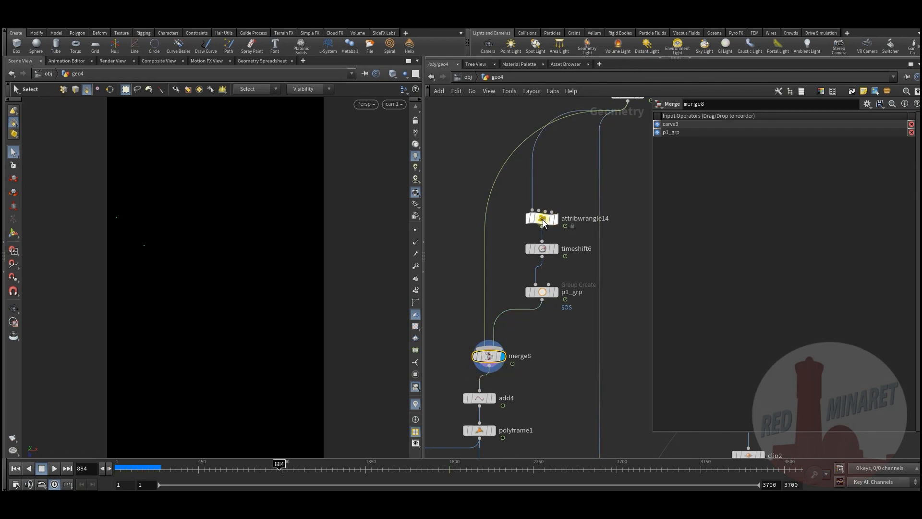
{"action": "left_click", "coordinate": [542, 220]}
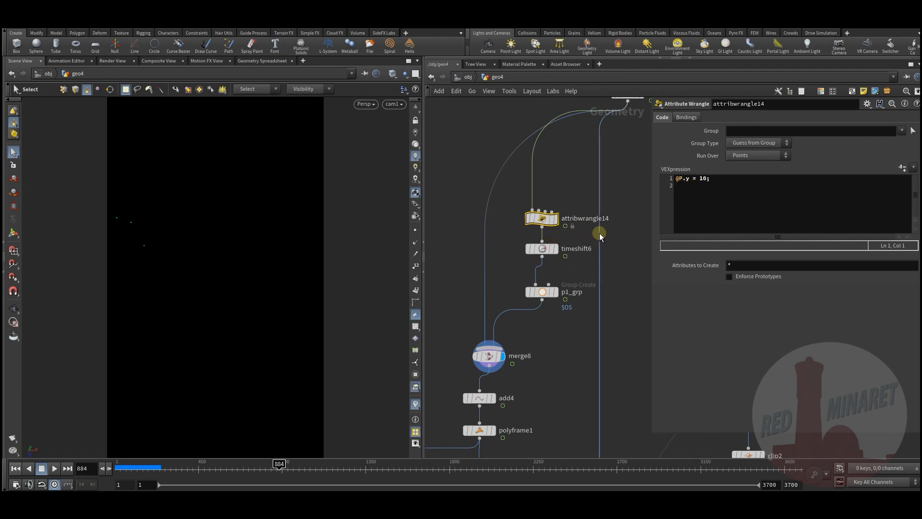
- Display timeshift6, scrub to frame 290 and inspect its frame setting, along with the p1_grp point group
{"action": "left_click", "coordinate": [556, 249]}
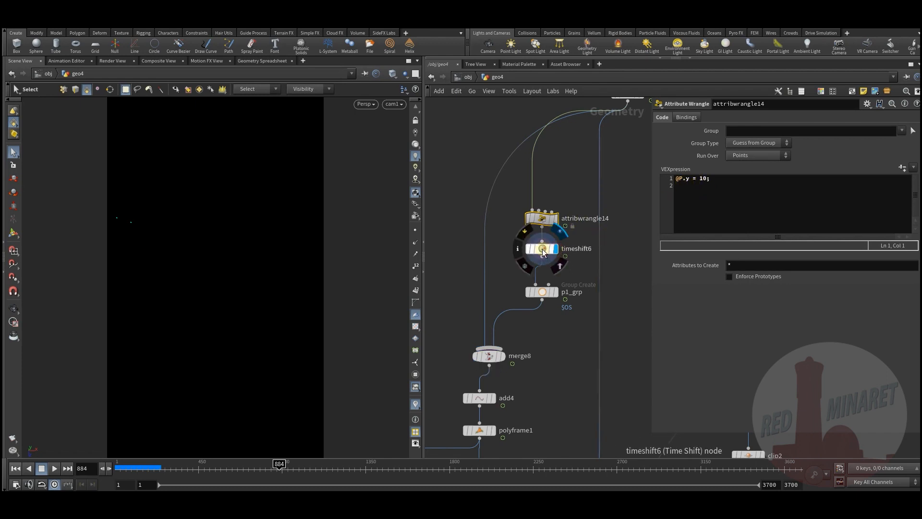
{"action": "left_click_drag", "start_coordinate": [138, 466], "coordinate": [152, 465]}
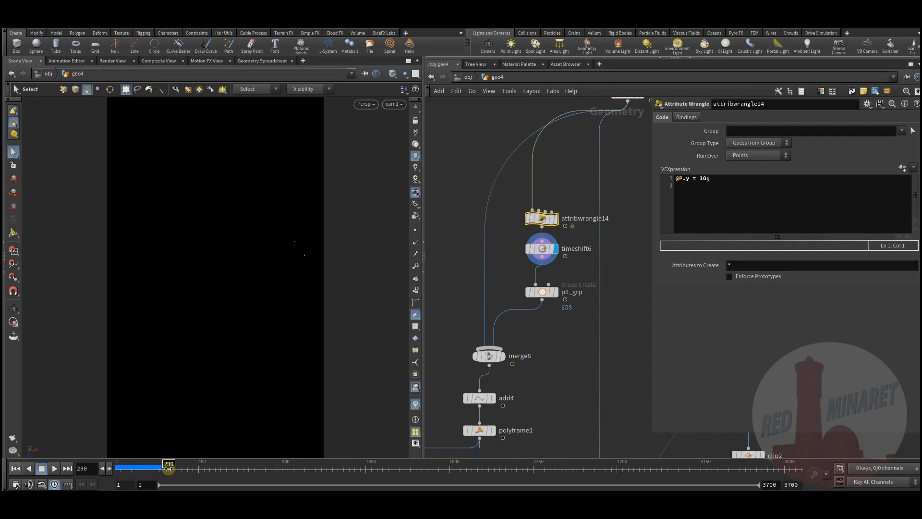
{"action": "left_click", "coordinate": [542, 250]}
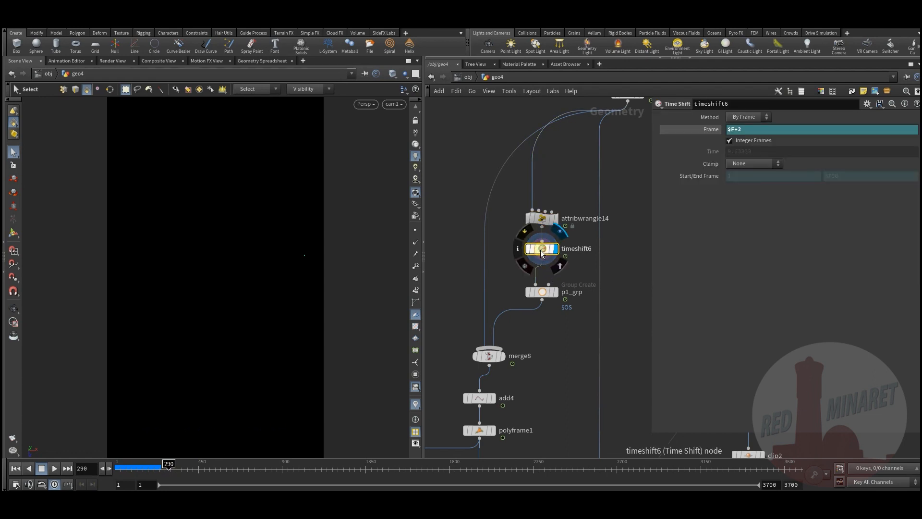
{"action": "left_click", "coordinate": [551, 293]}
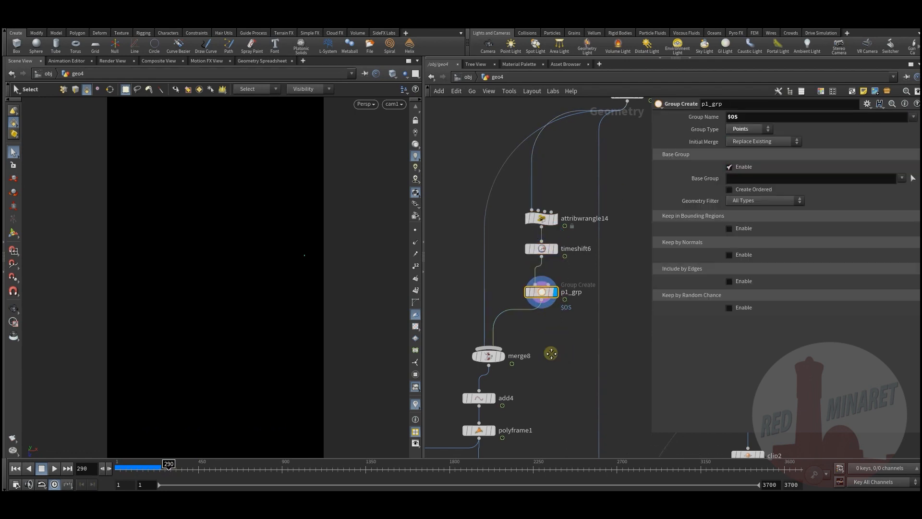
- Display merge8 and add4 in turn and inspect how add4 joins the merged points into a line
{"action": "middle_click_drag", "start_coordinate": [552, 352], "coordinate": [576, 272]}
{"action": "left_click", "coordinate": [526, 276]}
{"action": "left_click", "coordinate": [515, 277]}
{"action": "middle_click_drag", "start_coordinate": [562, 312], "coordinate": [561, 269]}
{"action": "left_click", "coordinate": [516, 275]}
{"action": "left_click", "coordinate": [505, 275]}
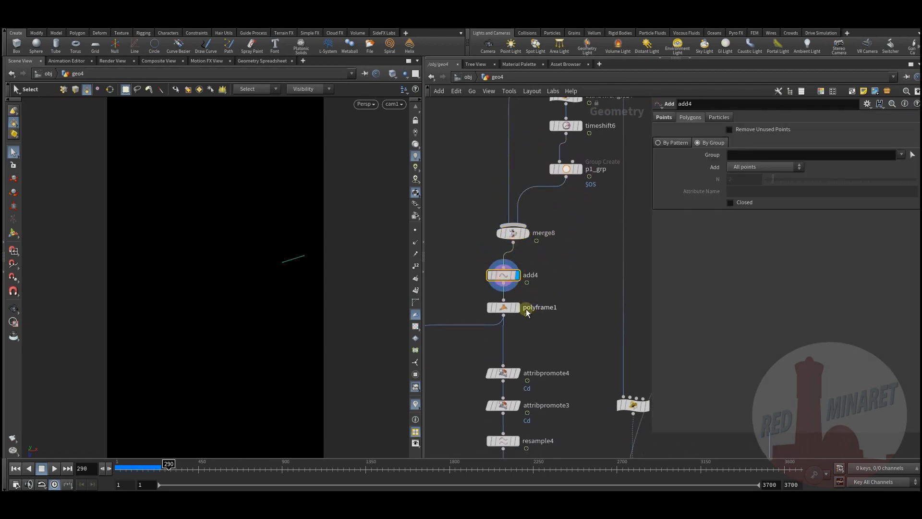
- Display polyframe1, inspect its tangent settings and follow its output to the P1 null and the nodes below
{"action": "mouse_move", "coordinate": [515, 309]}
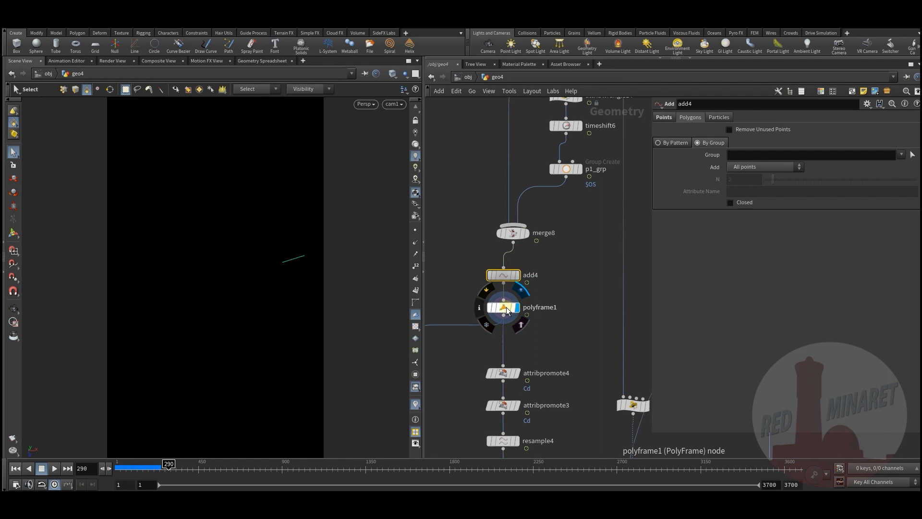
{"action": "left_click", "coordinate": [506, 307]}
{"action": "middle_click_drag", "start_coordinate": [556, 319], "coordinate": [617, 154]}
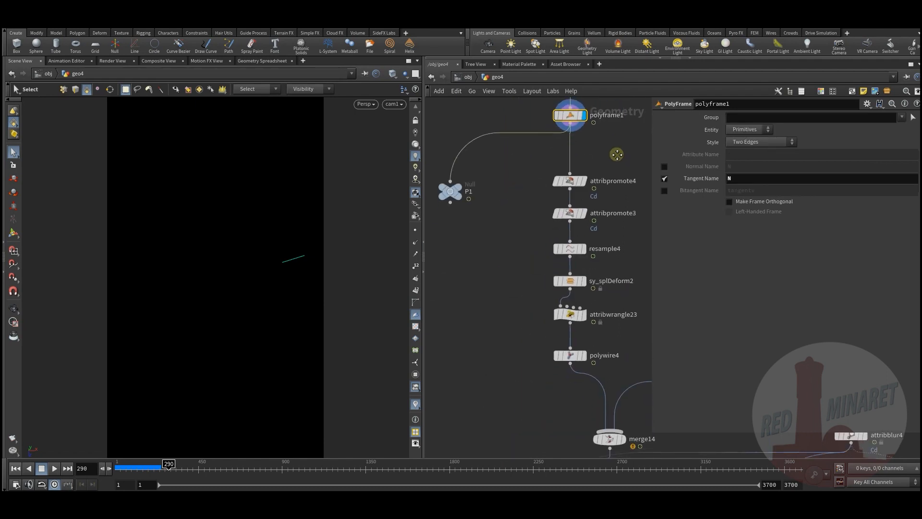
{"action": "middle_click_drag", "start_coordinate": [508, 235], "coordinate": [465, 252]}
- Display attribpromote4 and attribpromote3 and inspect how they promote Cd between points and primitives
{"action": "mouse_move", "coordinate": [545, 211]}
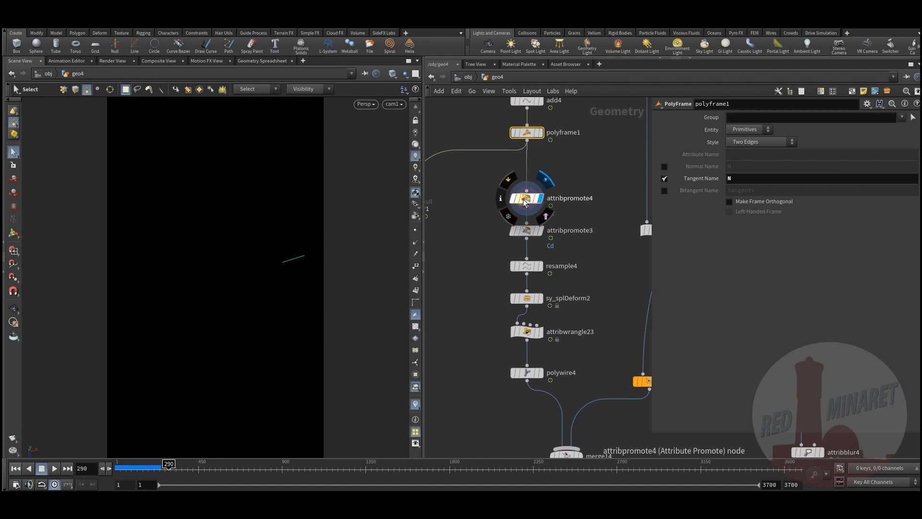
{"action": "left_click", "coordinate": [526, 202]}
{"action": "left_click", "coordinate": [542, 232]}
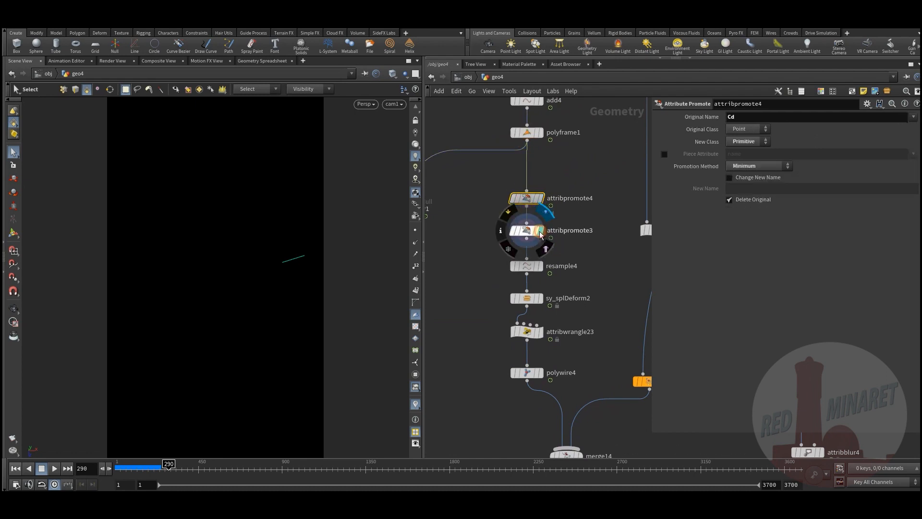
{"action": "left_click", "coordinate": [522, 230]}
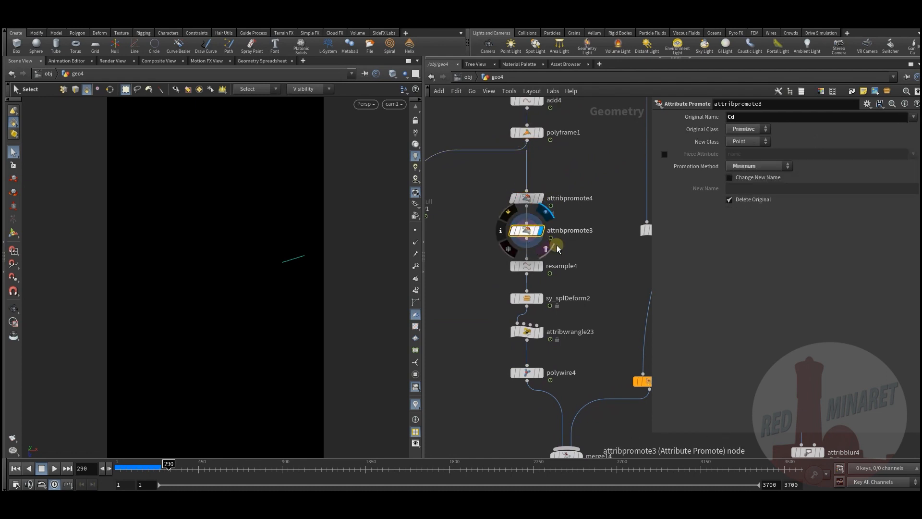
{"action": "middle_click_drag", "start_coordinate": [595, 261], "coordinate": [576, 289]}
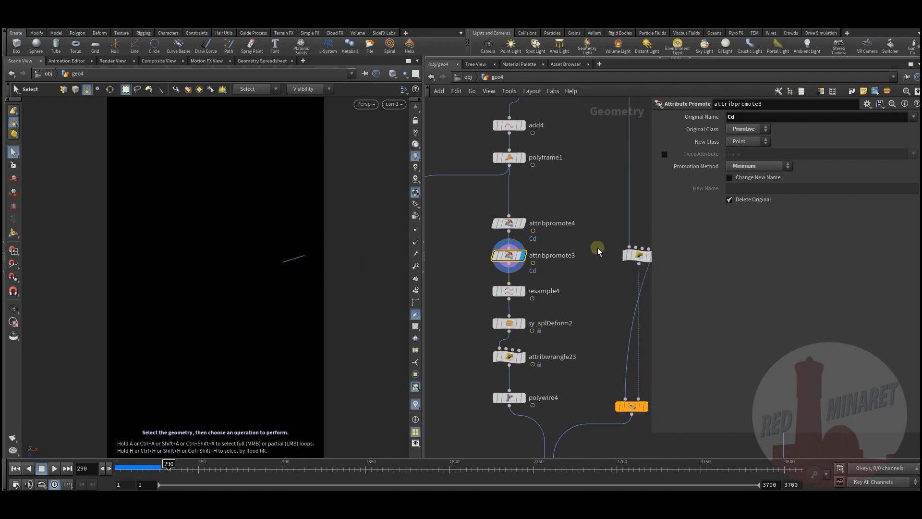
- Display resample4 and sy_splDeform2 with their settings, and scrub to frame 282 to check the bent curve
{"action": "left_click", "coordinate": [518, 293]}
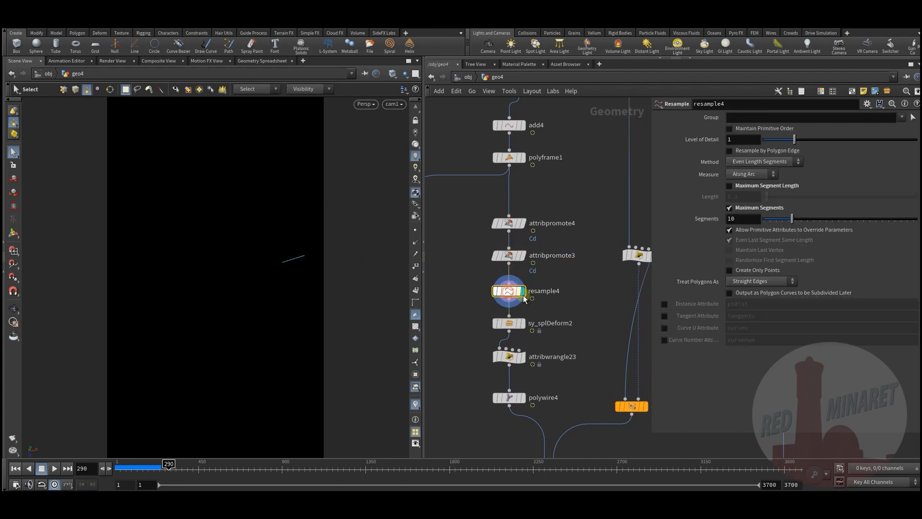
{"action": "middle_click_drag", "start_coordinate": [580, 293], "coordinate": [581, 255]}
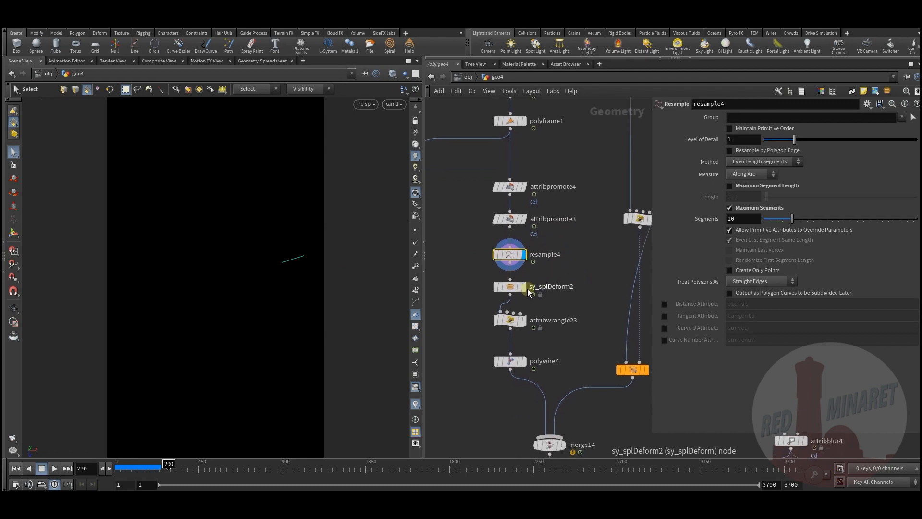
{"action": "left_click", "coordinate": [523, 288]}
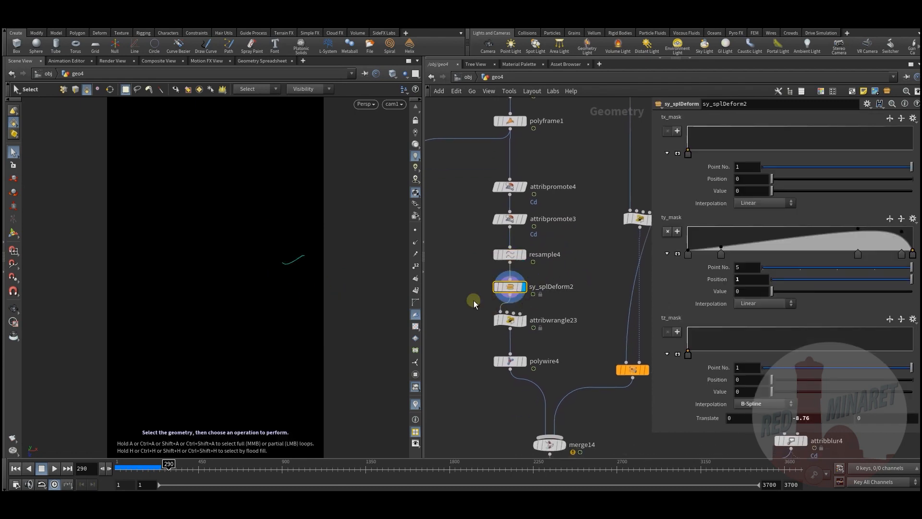
{"action": "middle_click_drag", "start_coordinate": [577, 267], "coordinate": [572, 272]}
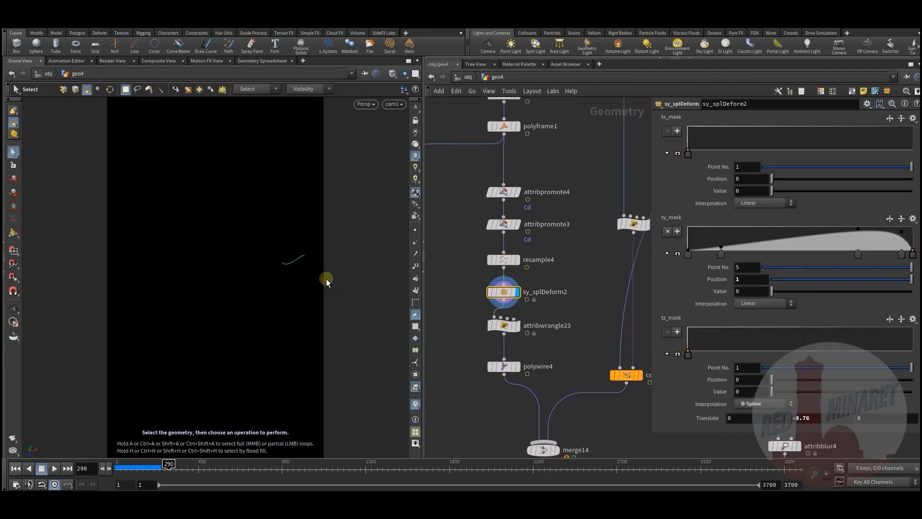
{"action": "left_click_drag", "start_coordinate": [143, 464], "coordinate": [124, 462]}
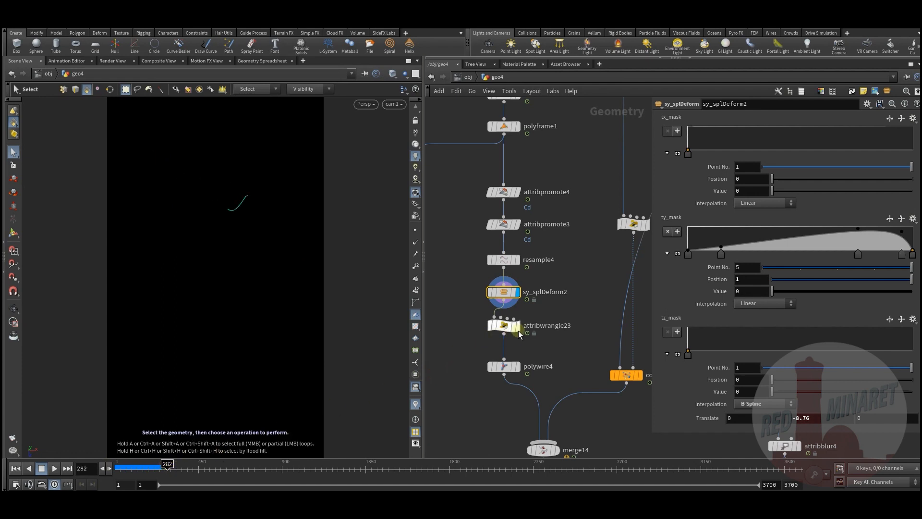
- Display attribwrangle23 and polywire4 and inspect the pscale ramp code and the wire radius
{"action": "left_click", "coordinate": [512, 327]}
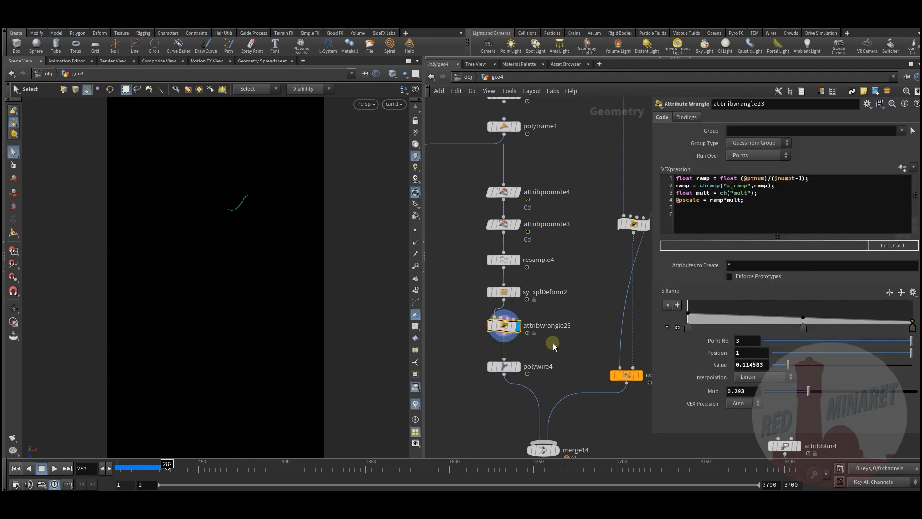
{"action": "middle_click_drag", "start_coordinate": [557, 344], "coordinate": [545, 356]}
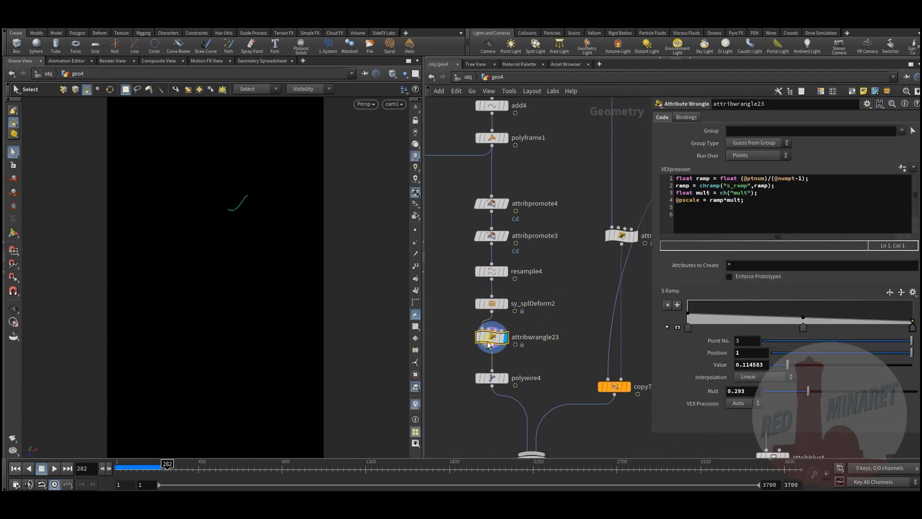
{"action": "left_click", "coordinate": [515, 379]}
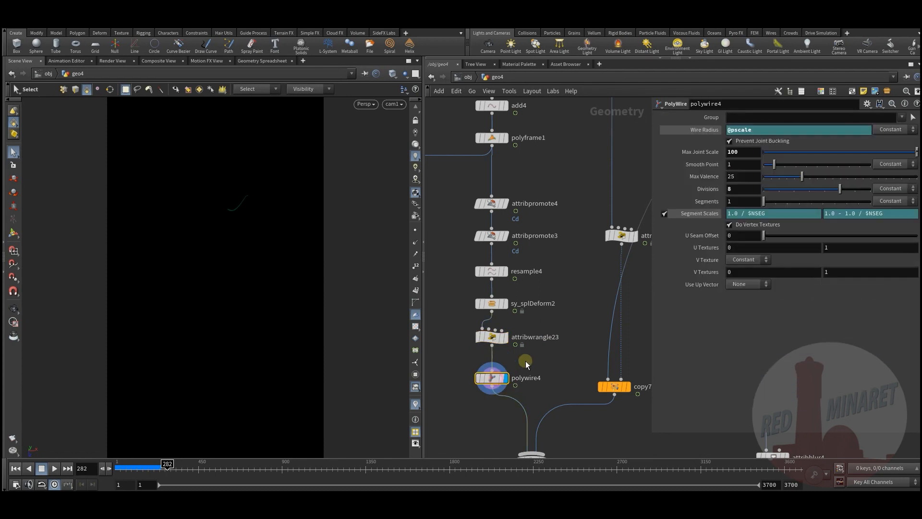
- Move to the neighbouring branch from carve3, display attribwrangle25 and inspect its pscale ramp code and multiplier
{"action": "middle_click_drag", "start_coordinate": [513, 367], "coordinate": [502, 348]}
{"action": "middle_click_drag", "start_coordinate": [522, 314], "coordinate": [448, 414]}
{"action": "scroll", "coordinate": [448, 413], "scroll_direction": "down", "scroll_amount": 3}
{"action": "middle_click_drag", "start_coordinate": [500, 275], "coordinate": [506, 255]}
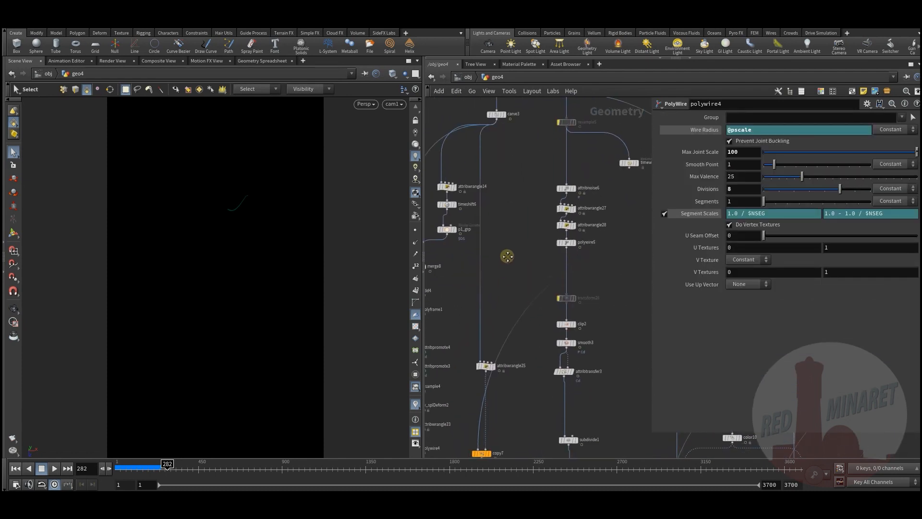
{"action": "scroll", "coordinate": [484, 386], "scroll_direction": "up", "scroll_amount": 2}
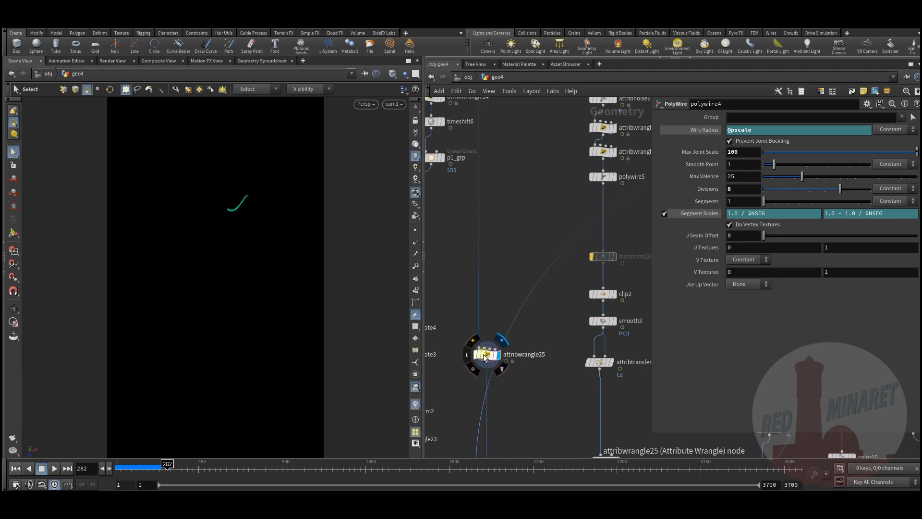
{"action": "left_click", "coordinate": [488, 355]}
{"action": "middle_click_drag", "start_coordinate": [537, 344], "coordinate": [469, 382]}
{"action": "scroll", "coordinate": [470, 383], "scroll_direction": "down", "scroll_amount": 2}
{"action": "middle_click_drag", "start_coordinate": [566, 353], "coordinate": [517, 375]}
{"action": "scroll", "coordinate": [516, 374], "scroll_direction": "down", "scroll_amount": 5}
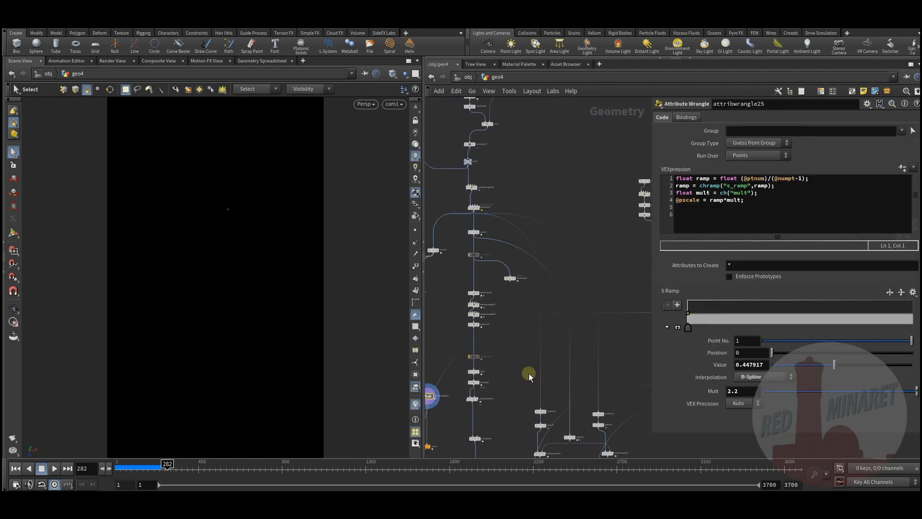
- Move the merge5 node directly beneath copy3 to straighten its connection
{"action": "scroll", "coordinate": [541, 370], "scroll_direction": "up", "scroll_amount": 6}
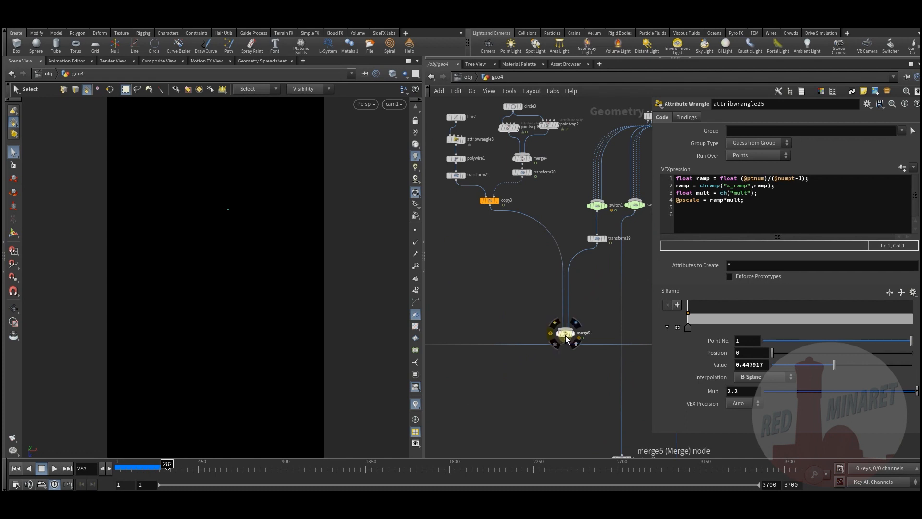
{"action": "left_click_drag", "start_coordinate": [569, 333], "coordinate": [498, 330]}
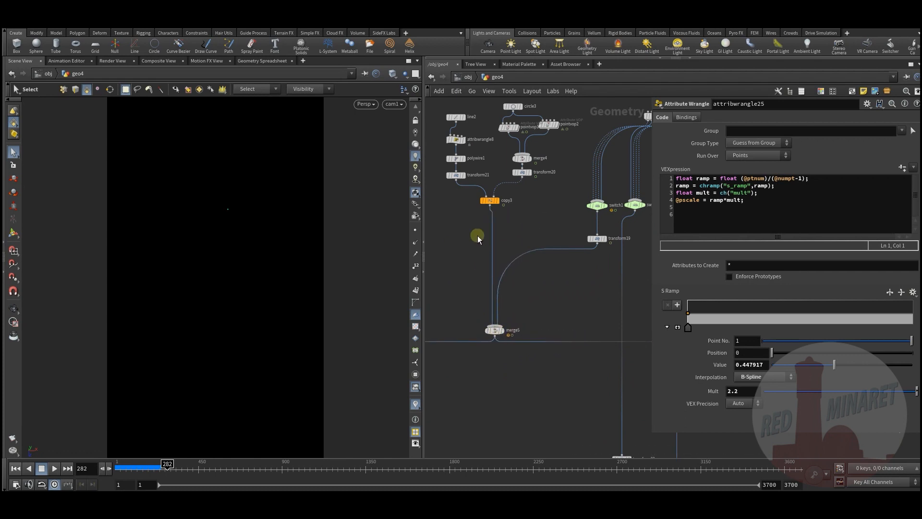
{"action": "middle_click_drag", "start_coordinate": [480, 236], "coordinate": [553, 343]}
{"action": "scroll", "coordinate": [553, 311], "scroll_direction": "up", "scroll_amount": 3}
- Display copy3, frame its geometry in the viewport, and scrub to frame 331 to check the copied splash shape
{"action": "mouse_move", "coordinate": [537, 313]}
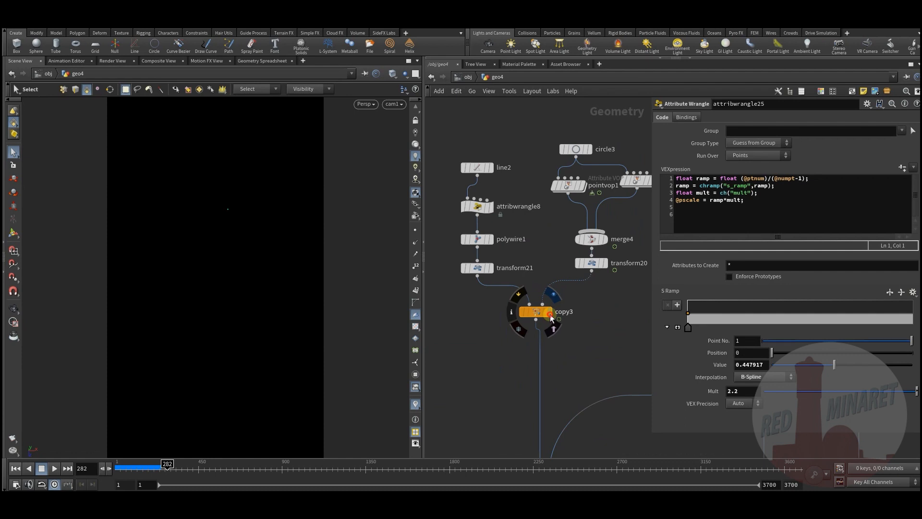
{"action": "left_click", "coordinate": [537, 313]}
{"action": "key", "text": "Escape"}
{"action": "key", "text": "g"}
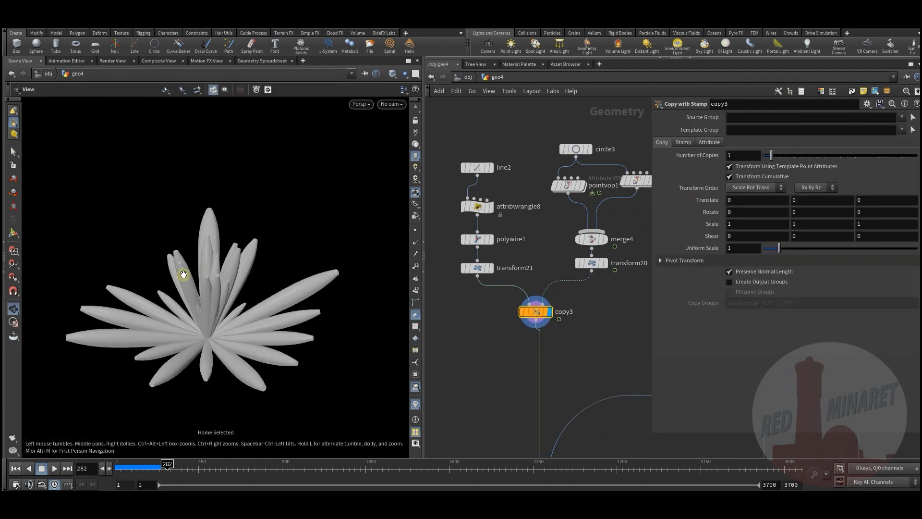
{"action": "key", "text": "s"}
{"action": "mouse_move", "coordinate": [167, 466]}
{"action": "left_mouse_down"}
{"action": "mouse_move", "coordinate": [114, 469]}
{"action": "mouse_move", "coordinate": [212, 468]}
{"action": "mouse_move", "coordinate": [124, 468]}
{"action": "mouse_move", "coordinate": [212, 472]}
{"action": "mouse_move", "coordinate": [124, 480]}
{"action": "mouse_move", "coordinate": [176, 481]}
{"action": "left_mouse_up"}
- Display merge5, view the merged shapes from above, and scrub to frame 832 to check how they change
{"action": "middle_click_drag", "start_coordinate": [527, 399], "coordinate": [512, 174]}
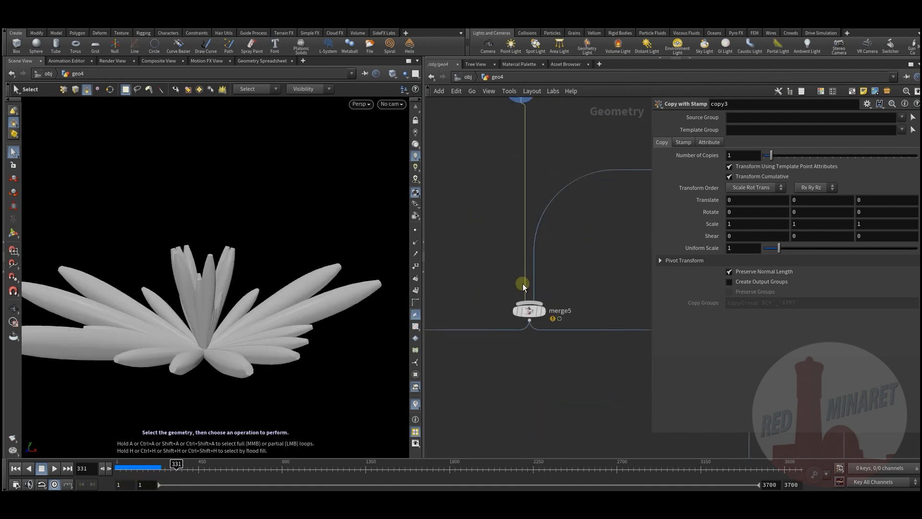
{"action": "left_click", "coordinate": [544, 311]}
{"action": "left_click", "coordinate": [529, 311]}
{"action": "key", "text": "Escape"}
{"action": "left_click_drag", "start_coordinate": [150, 335], "coordinate": [234, 253]}
{"action": "key", "text": "s"}
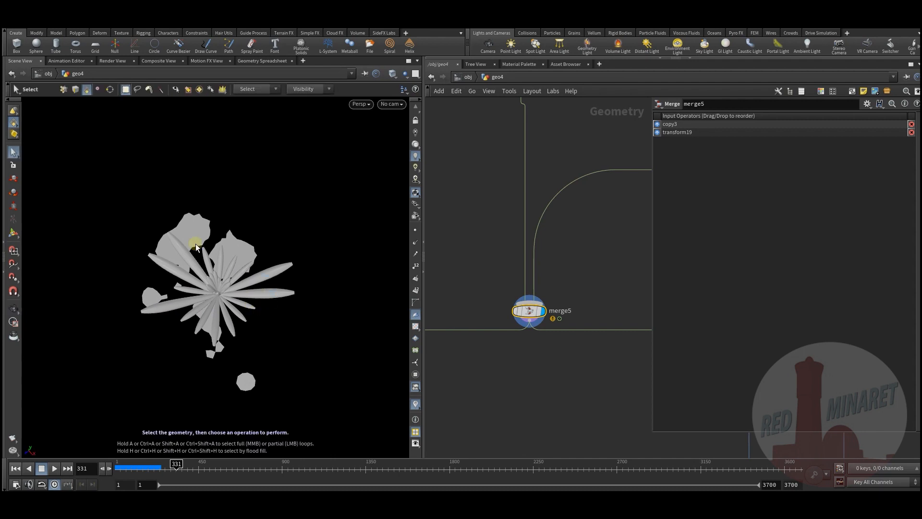
{"action": "left_click_drag", "start_coordinate": [166, 468], "coordinate": [269, 475]}
- Display merge14 through cam1 and scrub to frame 319 to examine the stream with its splash copies
{"action": "middle_click_drag", "start_coordinate": [476, 359], "coordinate": [562, 265]}
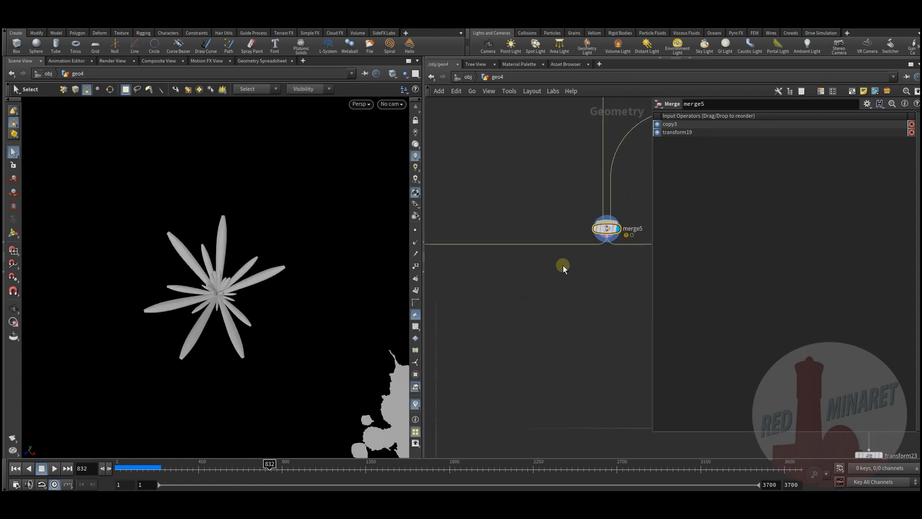
{"action": "scroll", "coordinate": [561, 267], "scroll_direction": "down", "scroll_amount": 5}
{"action": "middle_click_drag", "start_coordinate": [462, 318], "coordinate": [575, 220]}
{"action": "scroll", "coordinate": [501, 293], "scroll_direction": "up", "scroll_amount": 6}
{"action": "middle_click_drag", "start_coordinate": [516, 299], "coordinate": [578, 295]}
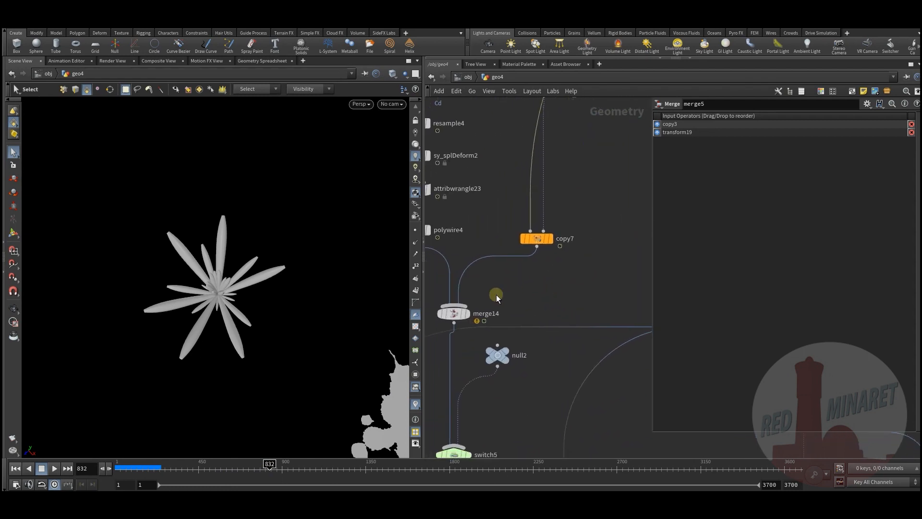
{"action": "left_click", "coordinate": [467, 313]}
{"action": "left_click", "coordinate": [455, 314]}
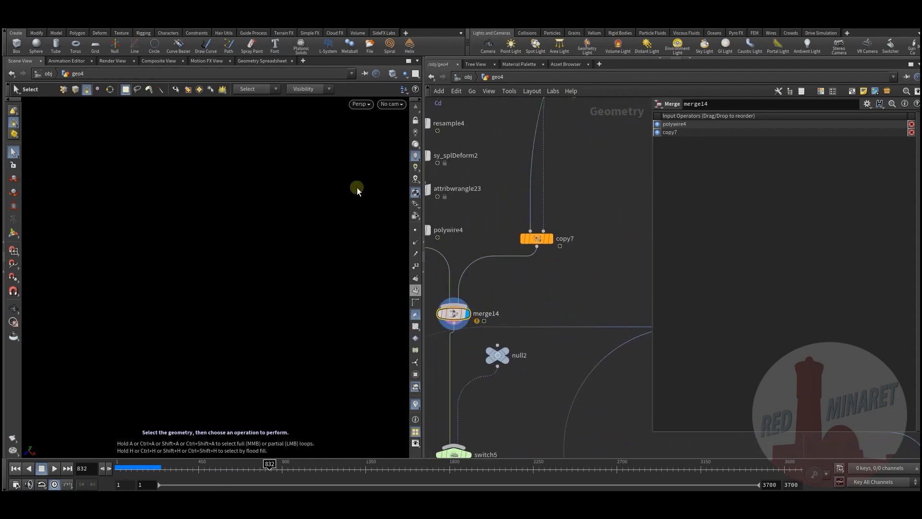
{"action": "left_click", "coordinate": [382, 110]}
{"action": "left_click", "coordinate": [399, 149]}
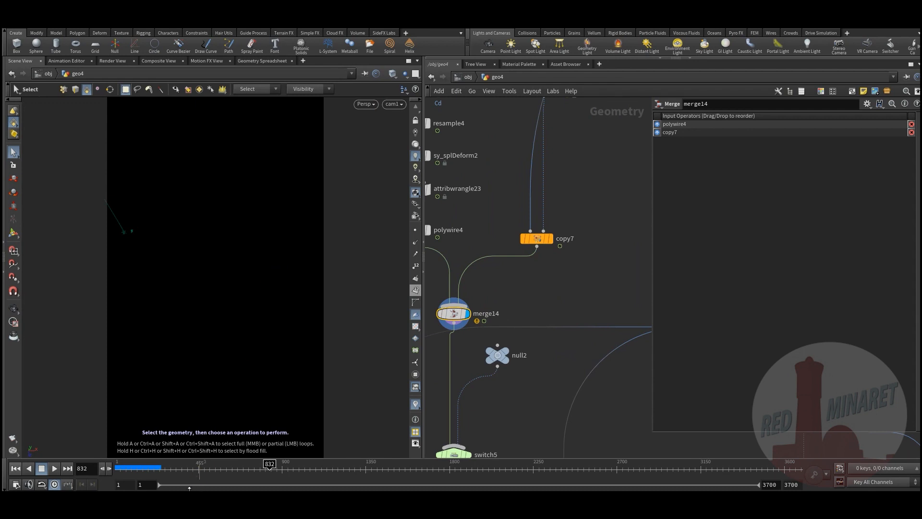
{"action": "left_click_drag", "start_coordinate": [145, 464], "coordinate": [114, 464]}
{"action": "left_click_drag", "start_coordinate": [171, 474], "coordinate": [176, 474]}
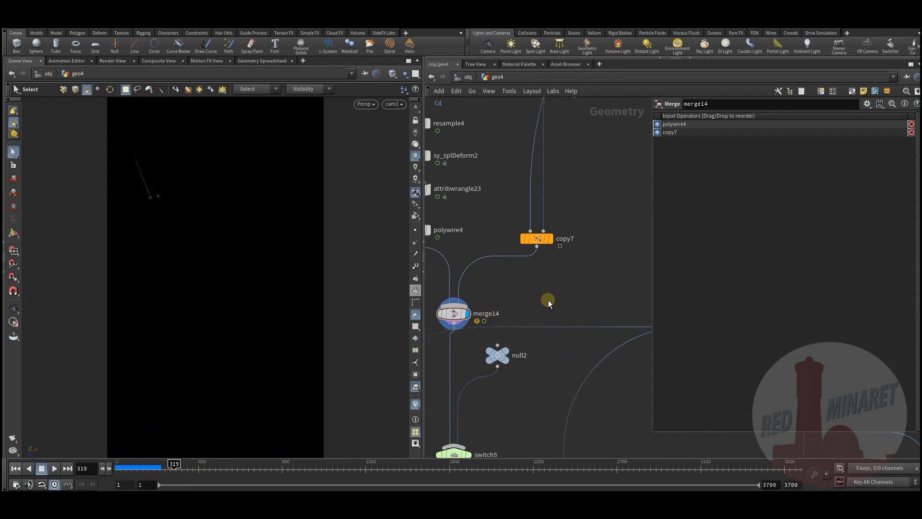
- Set attribwrangle25's Mult to 7.2 to enlarge the splash copies, and check the result at frame 277
{"action": "middle_click_drag", "start_coordinate": [504, 409], "coordinate": [553, 392]}
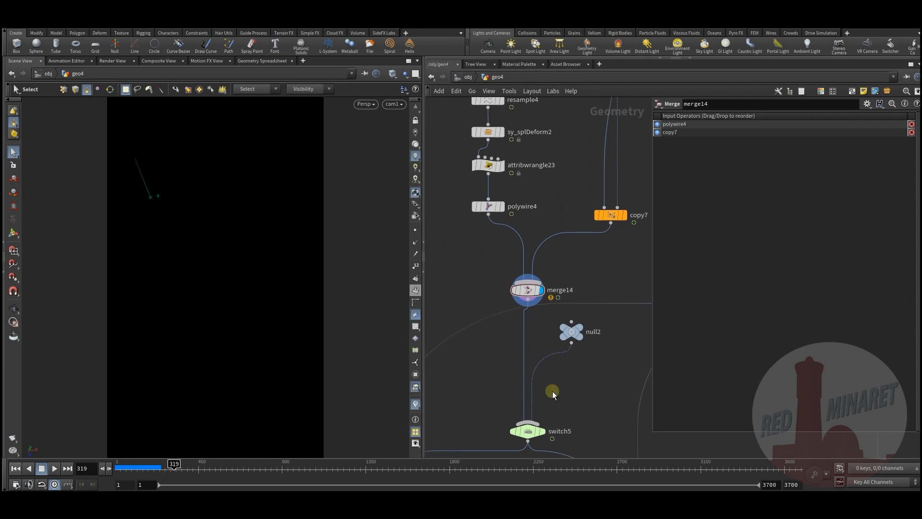
{"action": "middle_click_drag", "start_coordinate": [493, 368], "coordinate": [532, 408]}
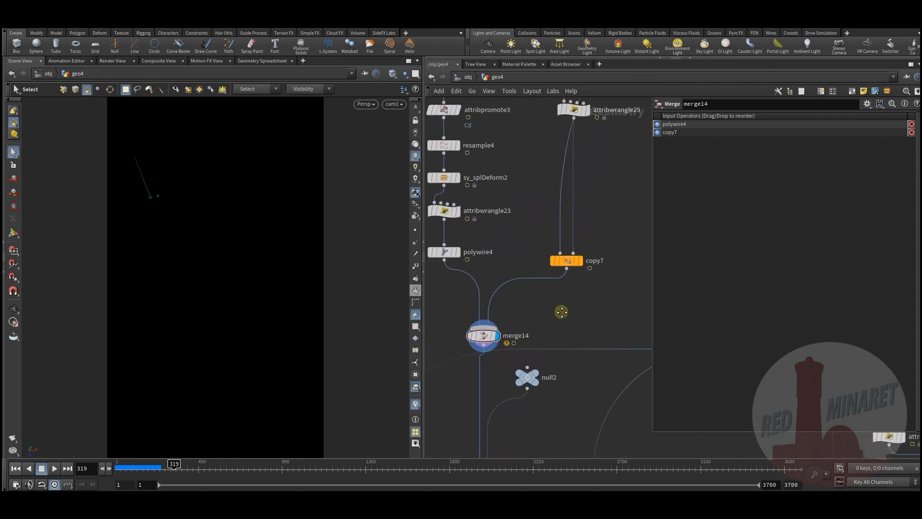
{"action": "middle_click_drag", "start_coordinate": [562, 311], "coordinate": [530, 362]}
{"action": "middle_click_drag", "start_coordinate": [581, 184], "coordinate": [575, 253]}
{"action": "left_click_drag", "start_coordinate": [535, 227], "coordinate": [587, 296]}
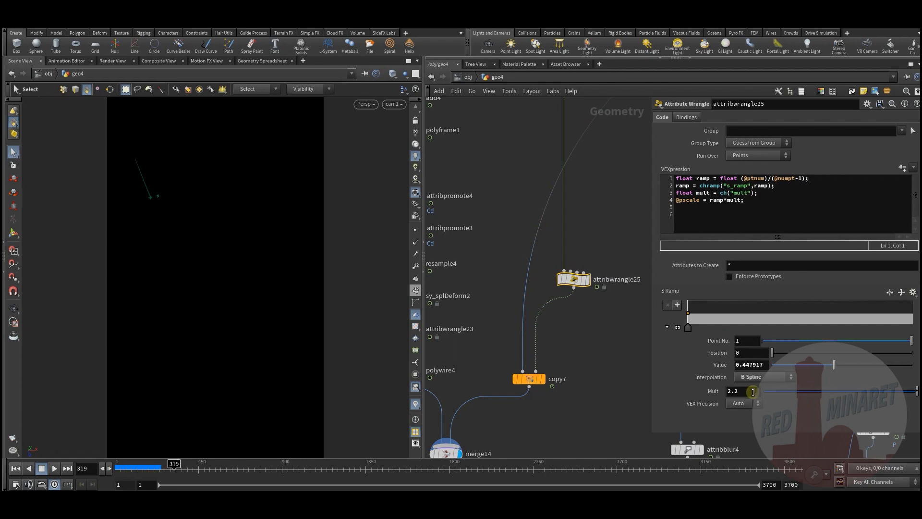
{"action": "middle_click_drag", "start_coordinate": [750, 390], "coordinate": [771, 369]}
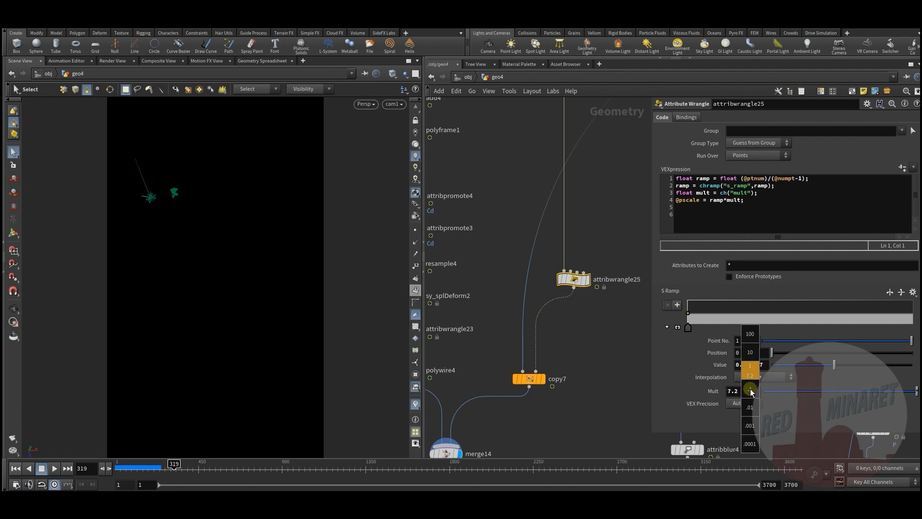
{"action": "middle_click_drag", "start_coordinate": [781, 370], "coordinate": [782, 369]}
{"action": "left_click_drag", "start_coordinate": [137, 470], "coordinate": [165, 470]}
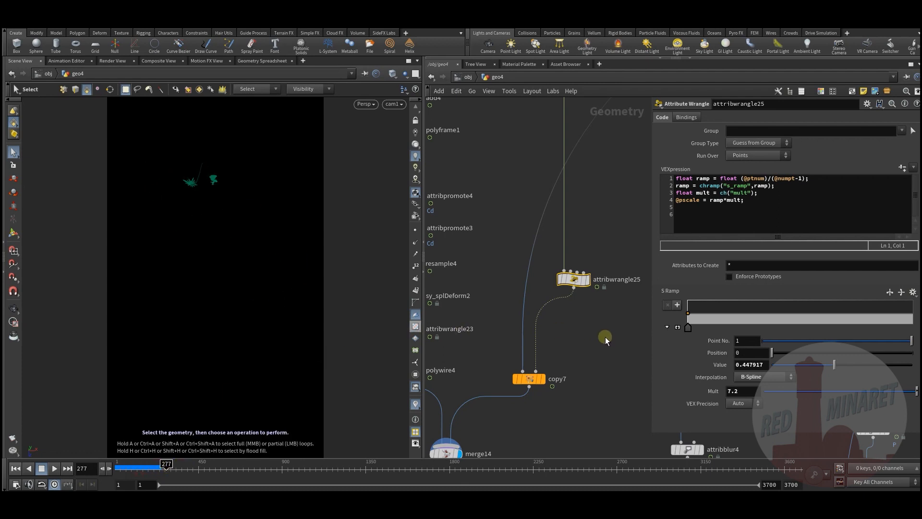
- Go back to the branch feeding merge5 and inspect transform19 and switch1 with their settings
{"action": "middle_click_drag", "start_coordinate": [607, 338], "coordinate": [443, 388]}
{"action": "scroll", "coordinate": [448, 389], "scroll_direction": "down", "scroll_amount": 6}
{"action": "middle_click_drag", "start_coordinate": [633, 314], "coordinate": [594, 376]}
{"action": "scroll", "coordinate": [477, 319], "scroll_direction": "up", "scroll_amount": 6}
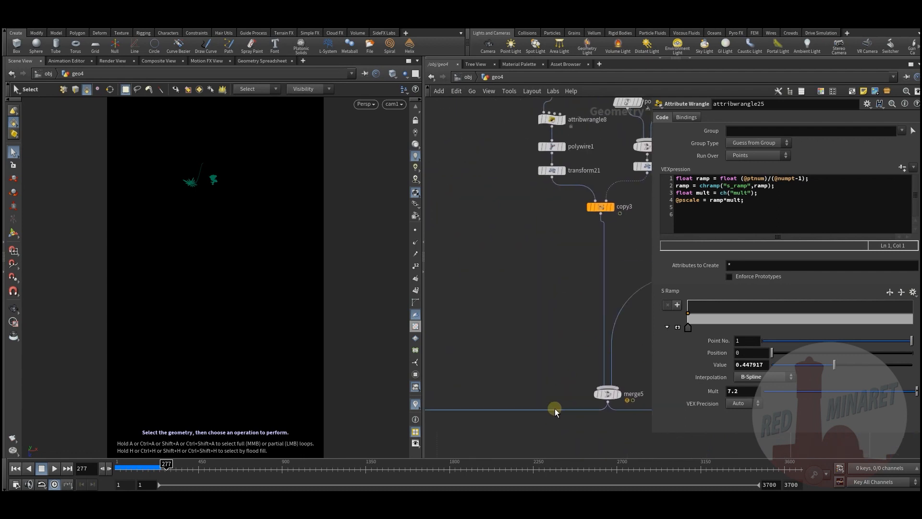
{"action": "middle_click_drag", "start_coordinate": [548, 420], "coordinate": [530, 433]}
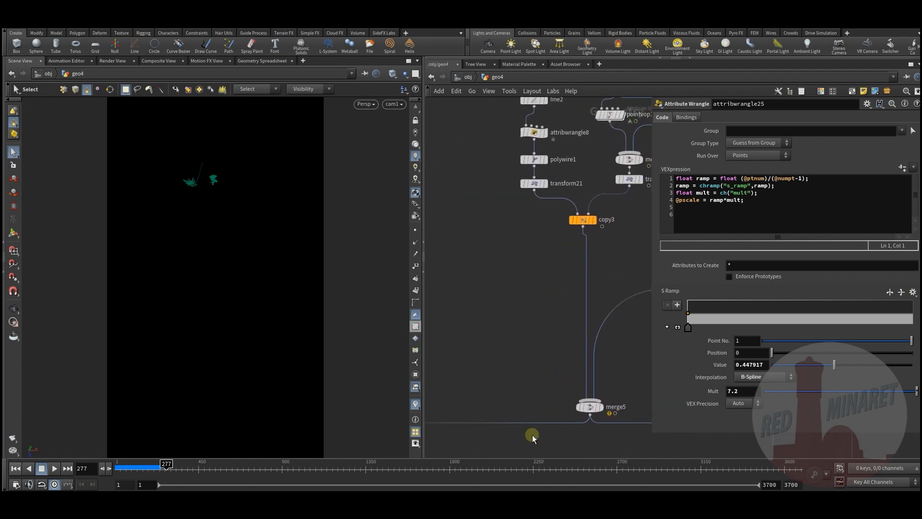
{"action": "middle_click_drag", "start_coordinate": [535, 387], "coordinate": [412, 382]}
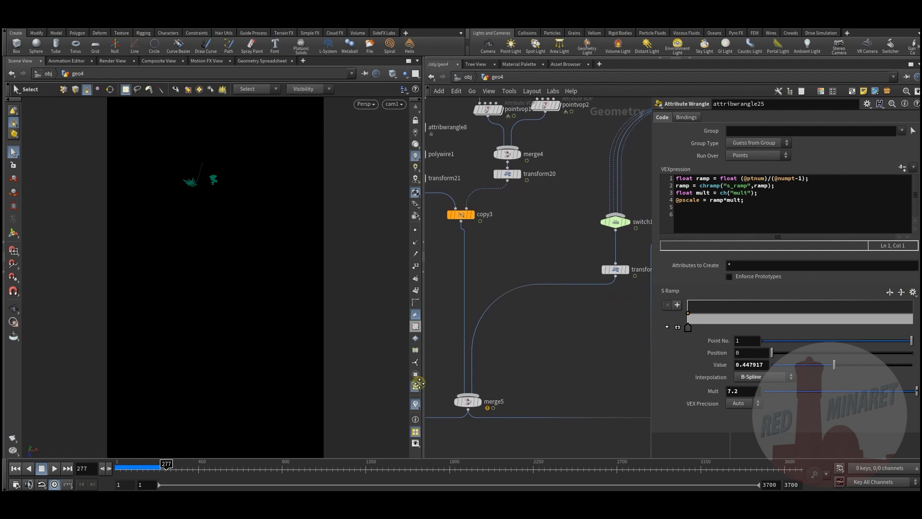
{"action": "left_click", "coordinate": [616, 269]}
{"action": "middle_click_drag", "start_coordinate": [592, 325], "coordinate": [523, 364]}
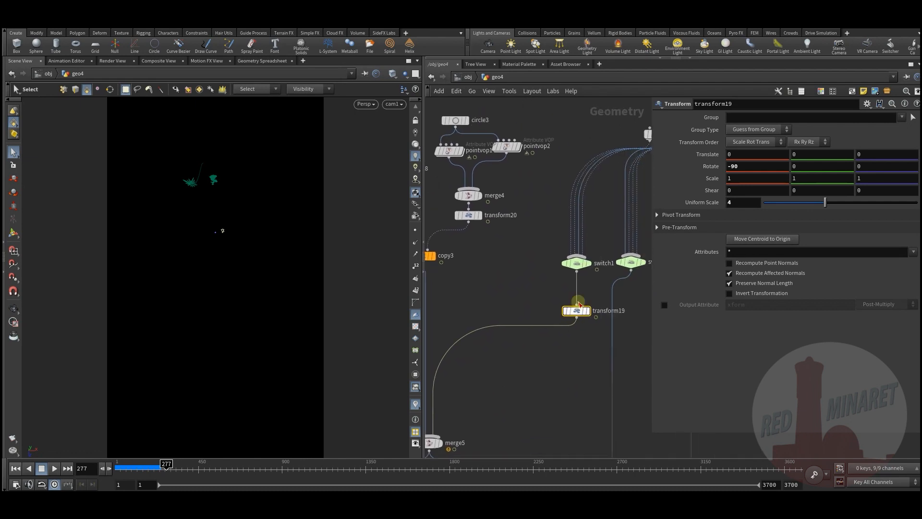
{"action": "left_click", "coordinate": [575, 262]}
{"action": "left_click", "coordinate": [576, 310]}
{"action": "middle_click_drag", "start_coordinate": [538, 383], "coordinate": [549, 373]}
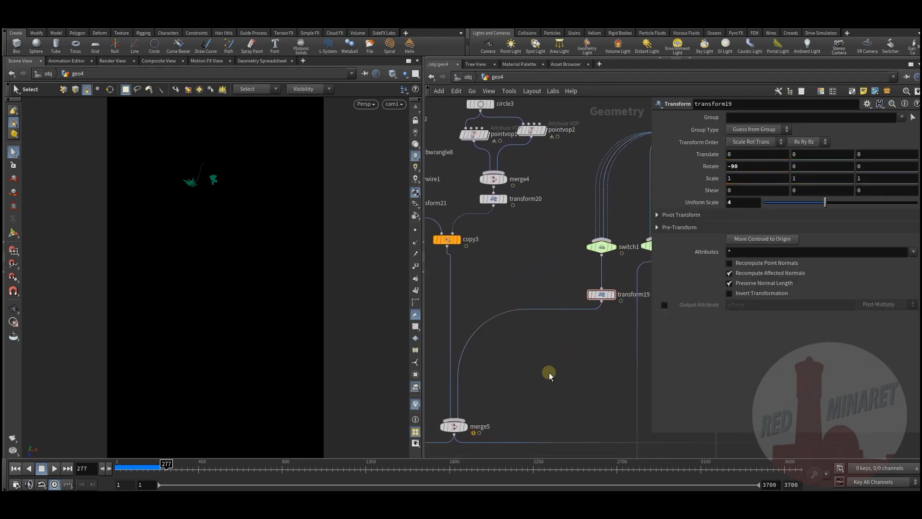
- Try translating transform19 by -1.6 in X and 0.3 in Z, and check the splash alignment at frame 595
{"action": "middle_click_drag", "start_coordinate": [546, 325], "coordinate": [528, 365]}
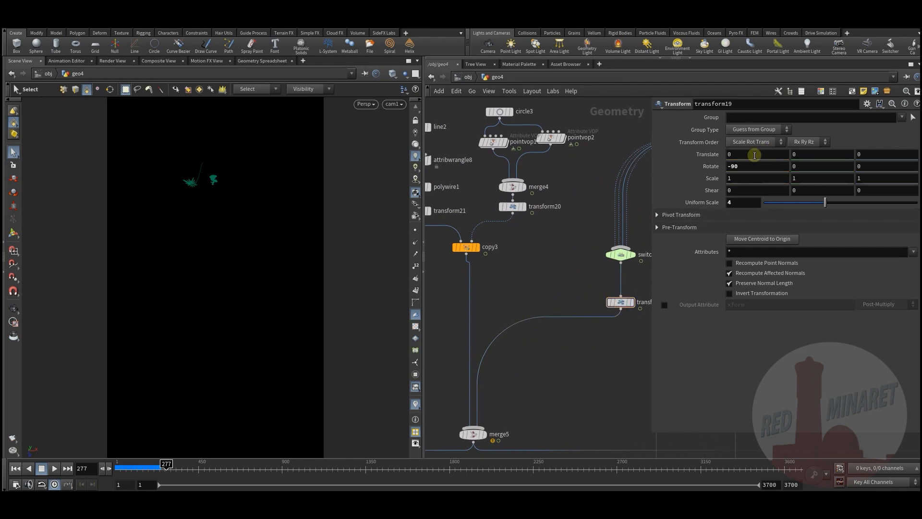
{"action": "middle_click_drag", "start_coordinate": [742, 154], "coordinate": [741, 150]}
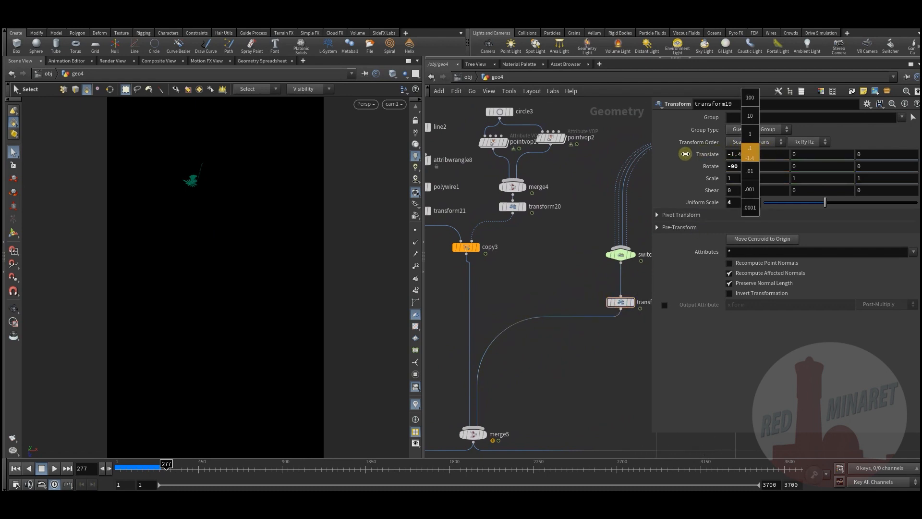
{"action": "middle_click_drag", "start_coordinate": [677, 155], "coordinate": [673, 154]}
{"action": "middle_click_drag", "start_coordinate": [870, 154], "coordinate": [863, 156]}
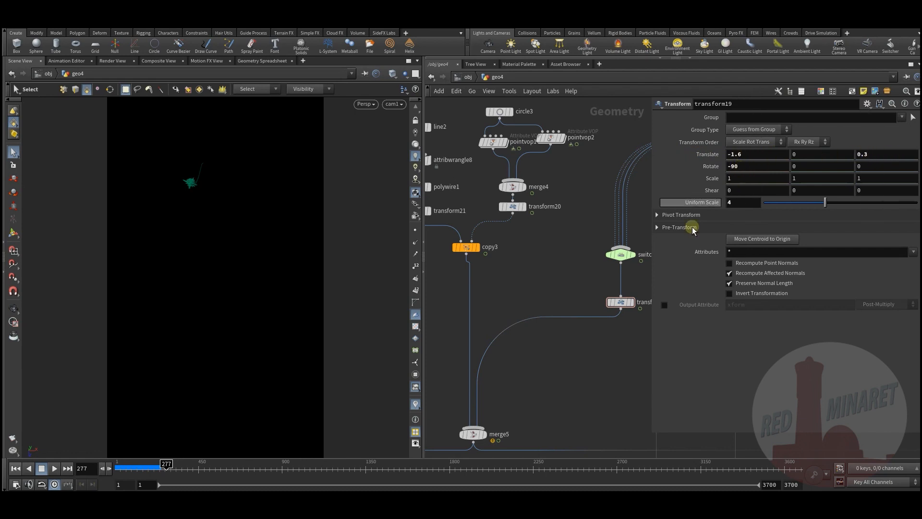
{"action": "left_click_drag", "start_coordinate": [166, 467], "coordinate": [225, 475]}
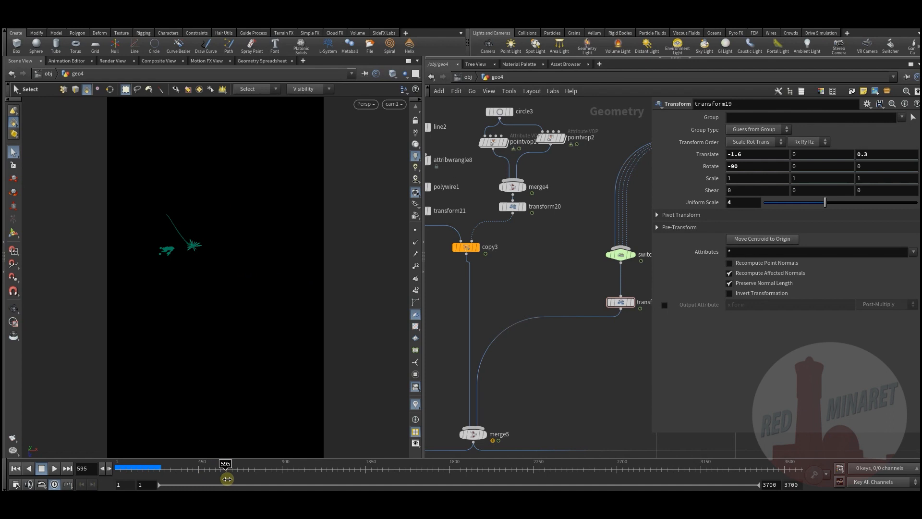
- Reset transform19's Translate values to their defaults and scrub to frame 254
{"action": "right_click", "coordinate": [715, 154]}
{"action": "left_click", "coordinate": [714, 155]}
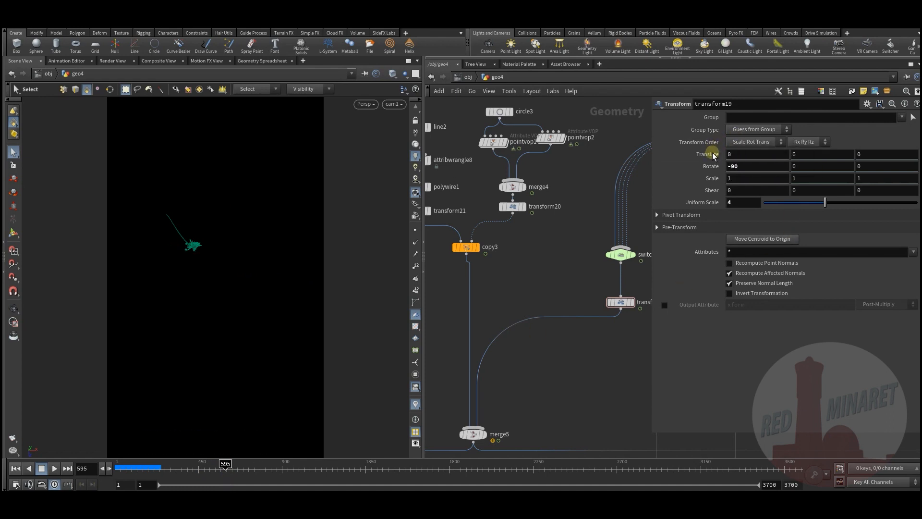
{"action": "middle_click_drag", "start_coordinate": [536, 379], "coordinate": [544, 367]}
{"action": "mouse_move", "coordinate": [165, 467]}
{"action": "left_mouse_down"}
{"action": "mouse_move", "coordinate": [125, 477]}
{"action": "mouse_move", "coordinate": [162, 476]}
{"action": "left_mouse_up"}
- Display merge9, rewind to frame 9, and scrub to frame 623 to review the combined stream, pattern and splashes
{"action": "middle_click_drag", "start_coordinate": [526, 321], "coordinate": [572, 264]}
{"action": "scroll", "coordinate": [575, 263], "scroll_direction": "down", "scroll_amount": 5}
{"action": "scroll", "coordinate": [523, 365], "scroll_direction": "down", "scroll_amount": 2}
{"action": "middle_click_drag", "start_coordinate": [506, 370], "coordinate": [537, 330]}
{"action": "scroll", "coordinate": [503, 377], "scroll_direction": "up", "scroll_amount": 3}
{"action": "middle_click_drag", "start_coordinate": [504, 377], "coordinate": [487, 270]}
{"action": "scroll", "coordinate": [524, 309], "scroll_direction": "up", "scroll_amount": 4}
{"action": "mouse_move", "coordinate": [514, 288]}
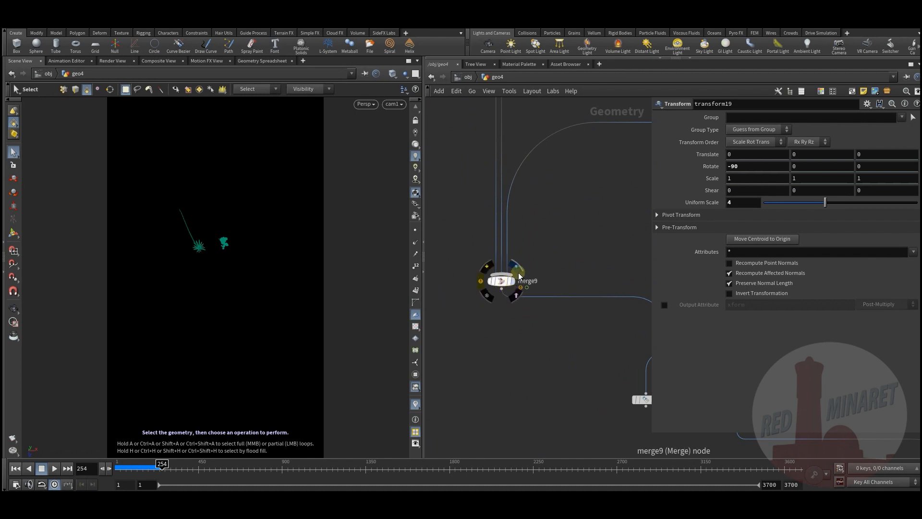
{"action": "left_click", "coordinate": [506, 285]}
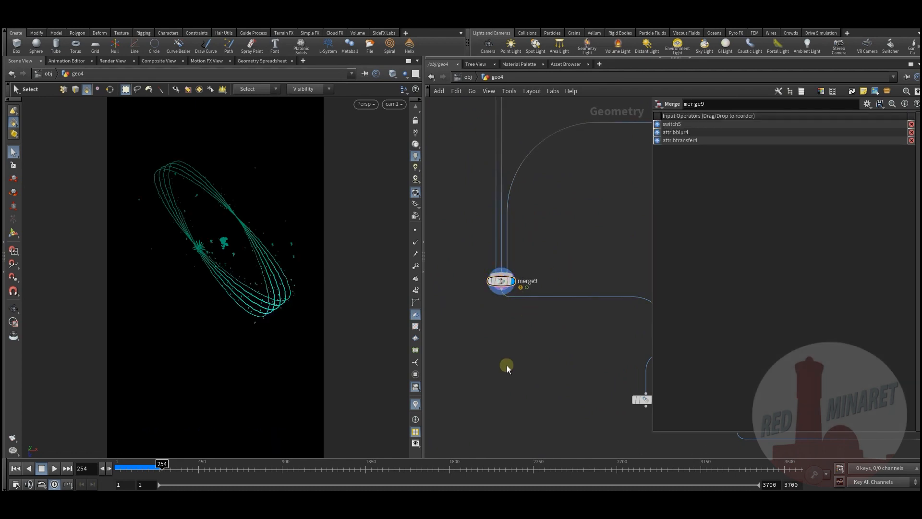
{"action": "left_click", "coordinate": [116, 469]}
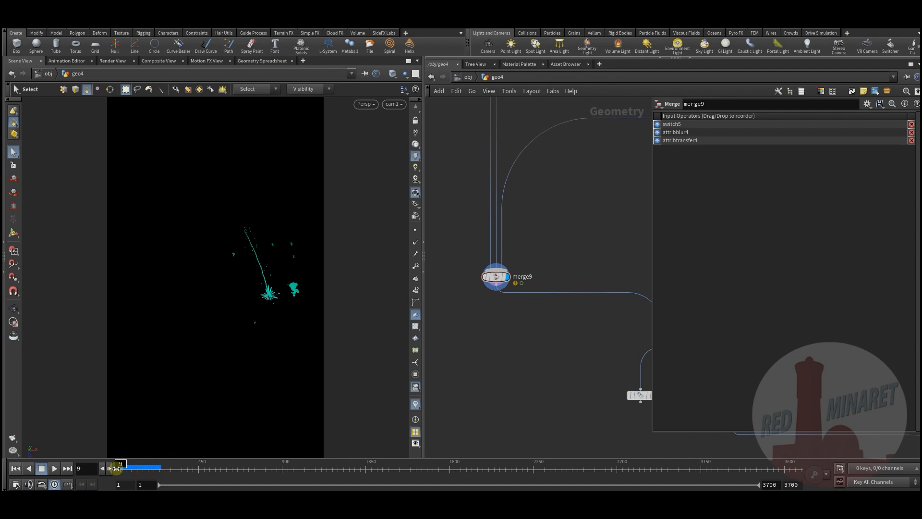
{"action": "left_click_drag", "start_coordinate": [120, 466], "coordinate": [230, 468]}
- Select the whole parallel node branch beside the first one to point out the second paint setup
{"action": "middle_click_drag", "start_coordinate": [506, 338], "coordinate": [427, 259]}
{"action": "scroll", "coordinate": [545, 354], "scroll_direction": "down", "scroll_amount": 4}
{"action": "middle_click_drag", "start_coordinate": [546, 347], "coordinate": [474, 370]}
{"action": "scroll", "coordinate": [477, 370], "scroll_direction": "down", "scroll_amount": 5}
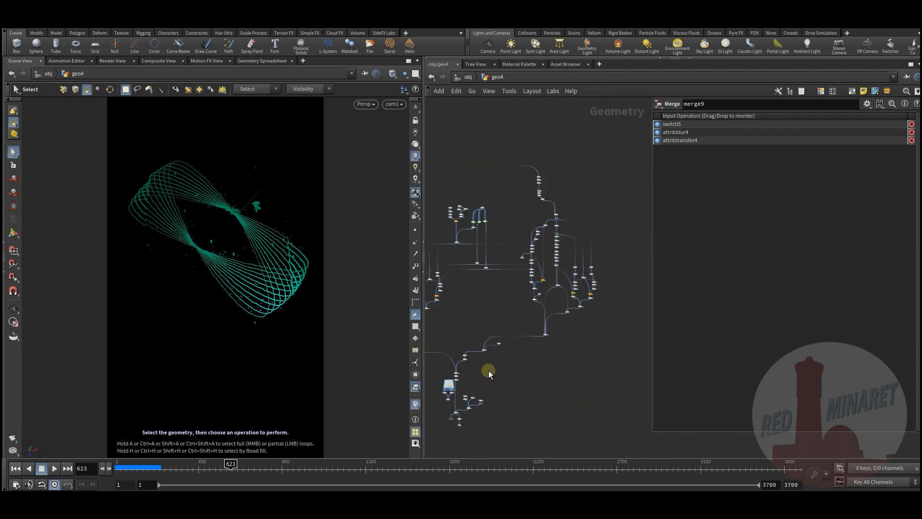
{"action": "left_click_drag", "start_coordinate": [619, 149], "coordinate": [503, 361]}
{"action": "middle_click_drag", "start_coordinate": [483, 366], "coordinate": [532, 353]}
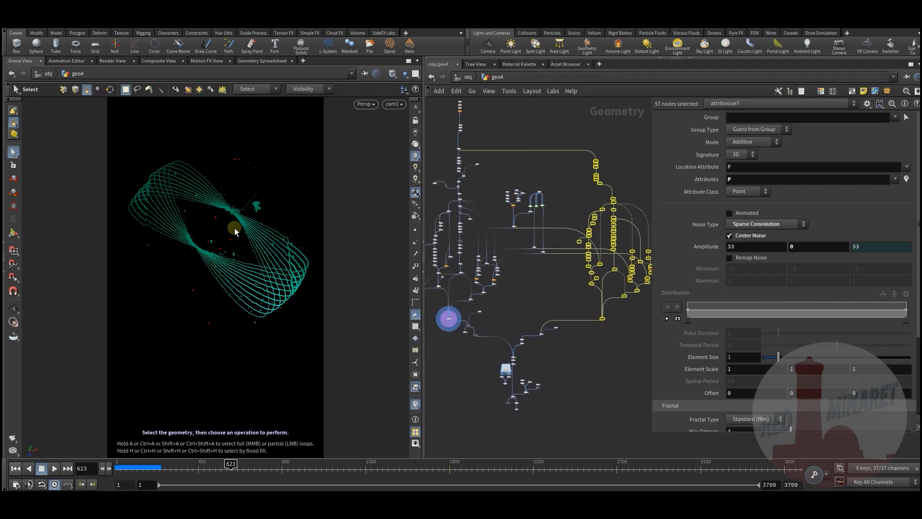
- Go to the nodes below merge1 and display quickmaterial1 with its material settings
{"action": "scroll", "coordinate": [523, 352], "scroll_direction": "up", "scroll_amount": 10}
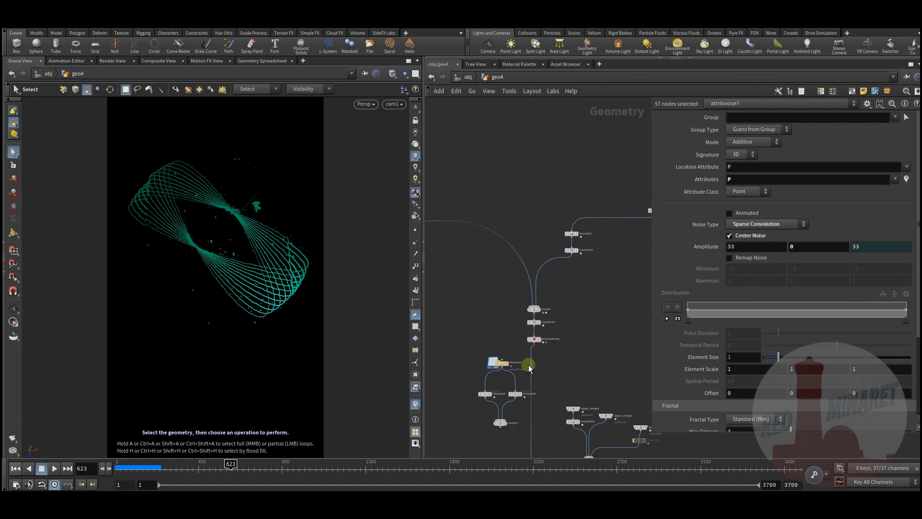
{"action": "scroll", "coordinate": [544, 351], "scroll_direction": "up", "scroll_amount": 1}
{"action": "left_click", "coordinate": [555, 293]}
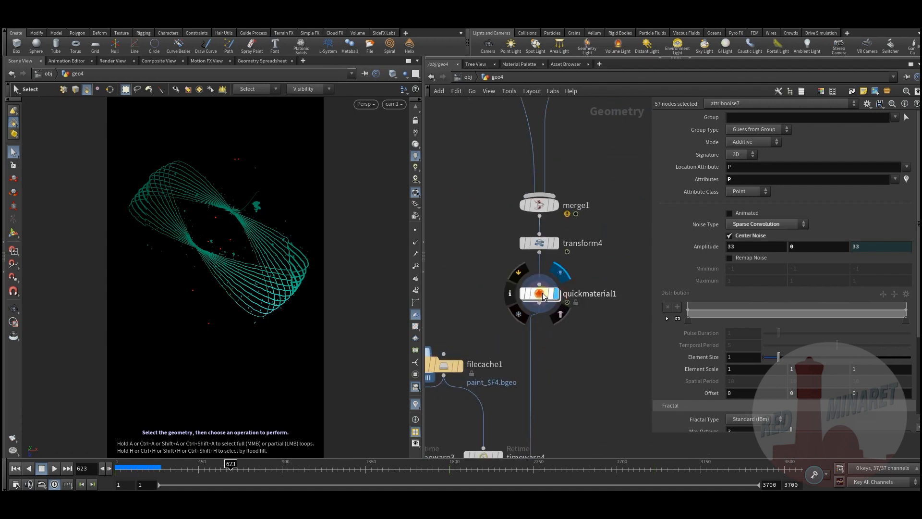
{"action": "left_click", "coordinate": [543, 296]}
- Follow the network down past merge16 and timeshift9, and display the OUT null to review the complete scene
{"action": "middle_click_drag", "start_coordinate": [549, 425], "coordinate": [543, 278]}
{"action": "mouse_move", "coordinate": [550, 391]}
{"action": "middle_mouse_down"}
{"action": "mouse_move", "coordinate": [550, 321]}
{"action": "mouse_move", "coordinate": [559, 400]}
{"action": "middle_mouse_up"}
{"action": "scroll", "coordinate": [550, 320], "scroll_direction": "down", "scroll_amount": 4}
{"action": "middle_click_drag", "start_coordinate": [555, 368], "coordinate": [543, 125]}
{"action": "scroll", "coordinate": [543, 144], "scroll_direction": "up", "scroll_amount": 1}
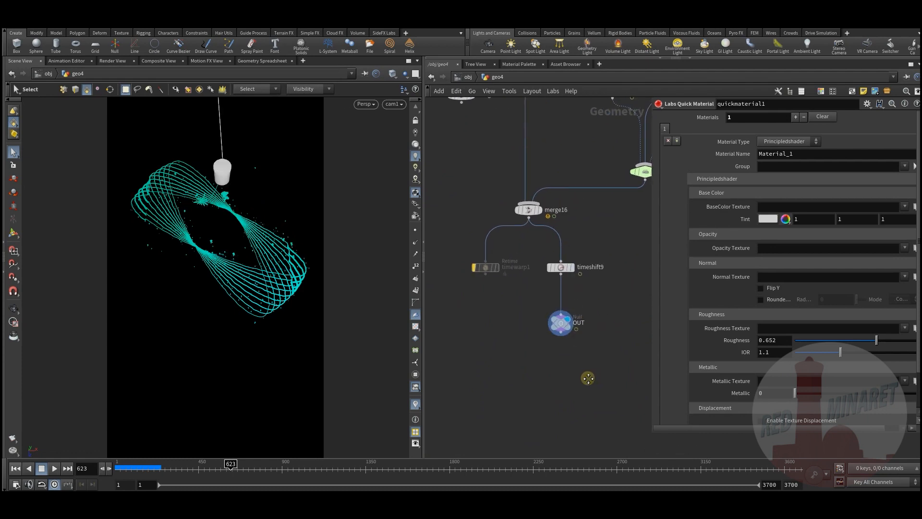
{"action": "middle_click_drag", "start_coordinate": [587, 377], "coordinate": [546, 395]}
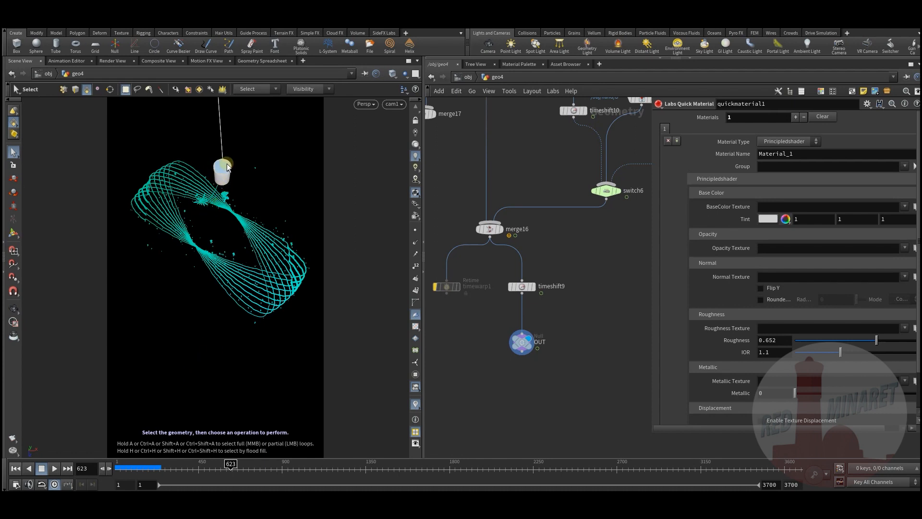
- Scrub the displayed OUT scene to frame 2191 and on to frame 2839 to review how the second paint pattern builds up
{"action": "mouse_move", "coordinate": [136, 467]}
{"action": "left_mouse_down"}
{"action": "mouse_move", "coordinate": [110, 465]}
{"action": "mouse_move", "coordinate": [234, 475]}
{"action": "mouse_move", "coordinate": [522, 464]}
{"action": "left_mouse_up"}
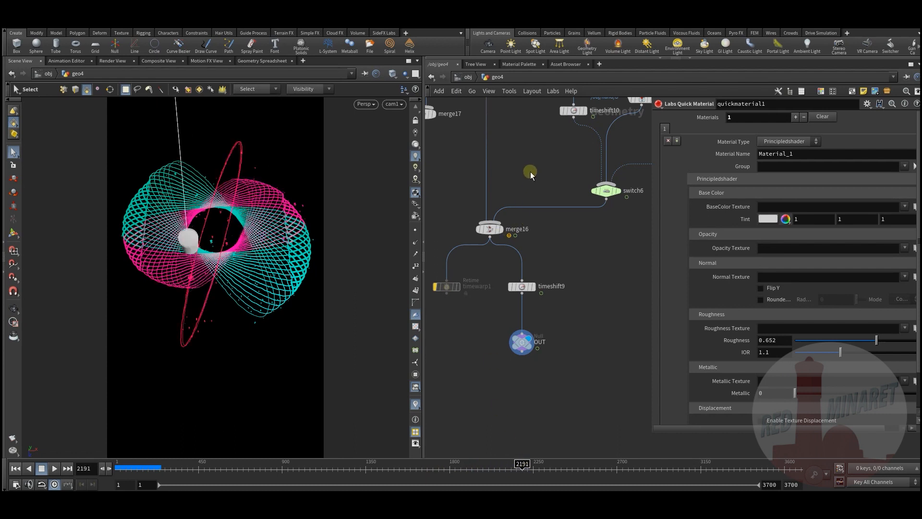
{"action": "middle_click_drag", "start_coordinate": [531, 181], "coordinate": [512, 188]}
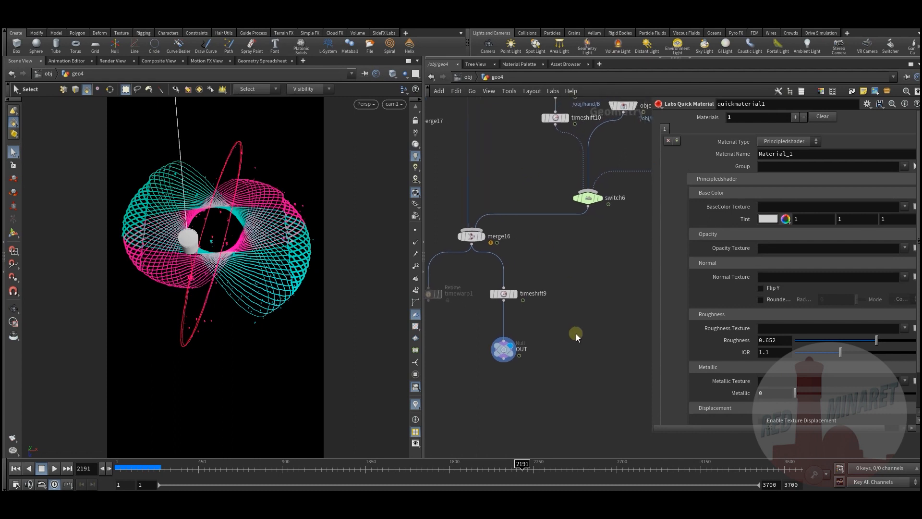
{"action": "middle_click_drag", "start_coordinate": [527, 383], "coordinate": [539, 357]}
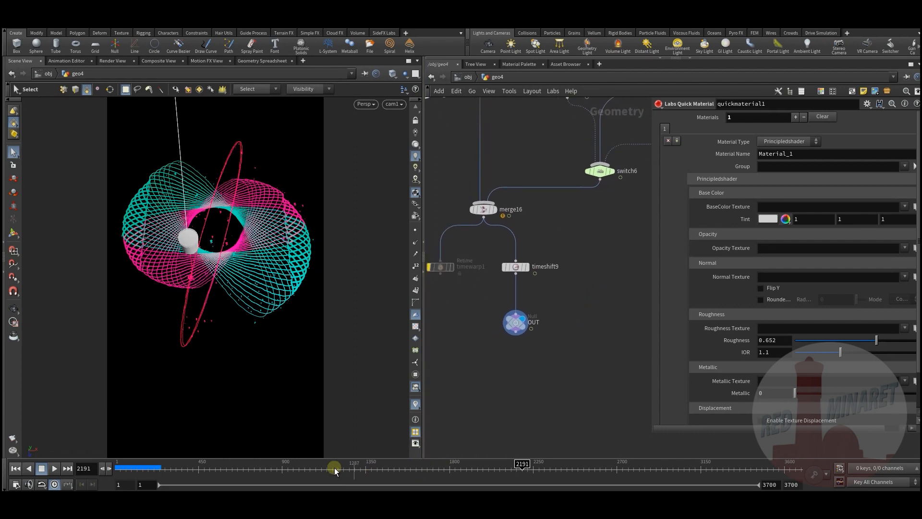
{"action": "left_click", "coordinate": [540, 468]}
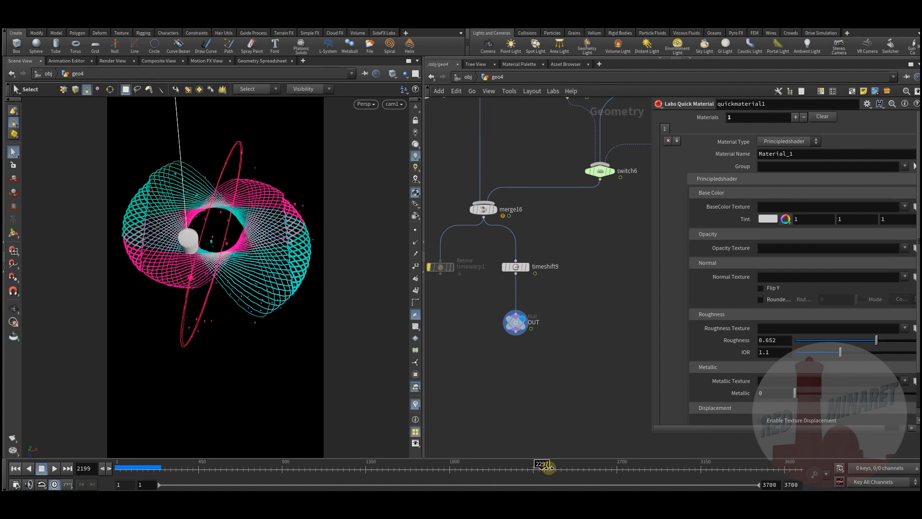
{"action": "left_click_drag", "start_coordinate": [575, 471], "coordinate": [646, 470]}
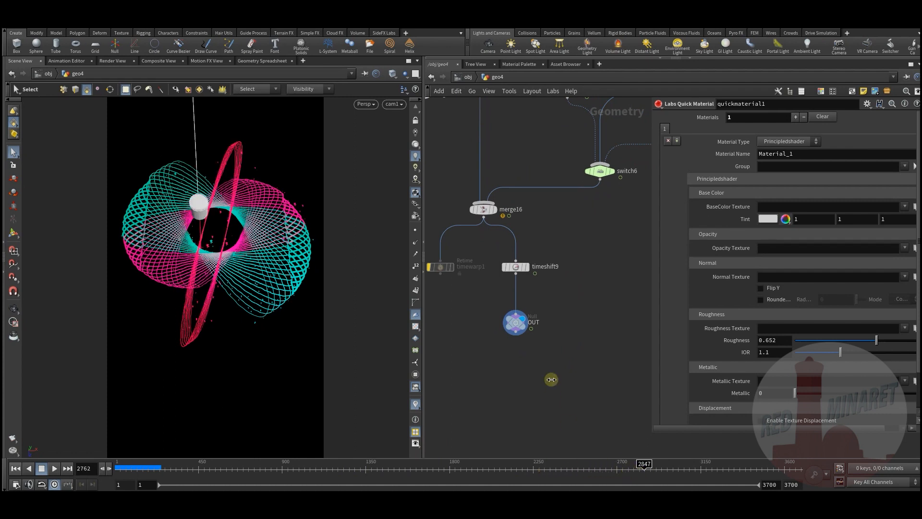
{"action": "middle_click_drag", "start_coordinate": [557, 371], "coordinate": [549, 396]}
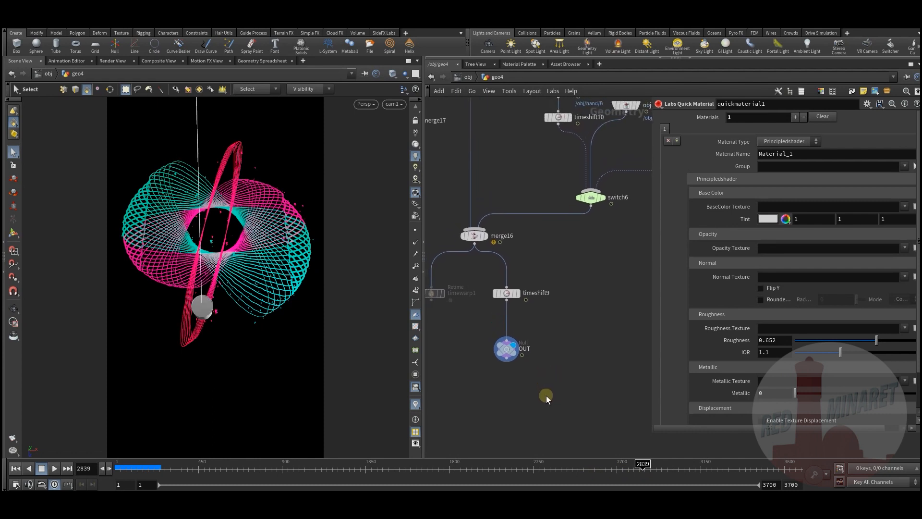
- Look over the wider node network above OUT, and switch to the other Houdini scene with the multicoloured thick paint pattern
{"action": "middle_click_drag", "start_coordinate": [562, 338], "coordinate": [524, 418]}
{"action": "scroll", "coordinate": [523, 418], "scroll_direction": "down", "scroll_amount": 6}
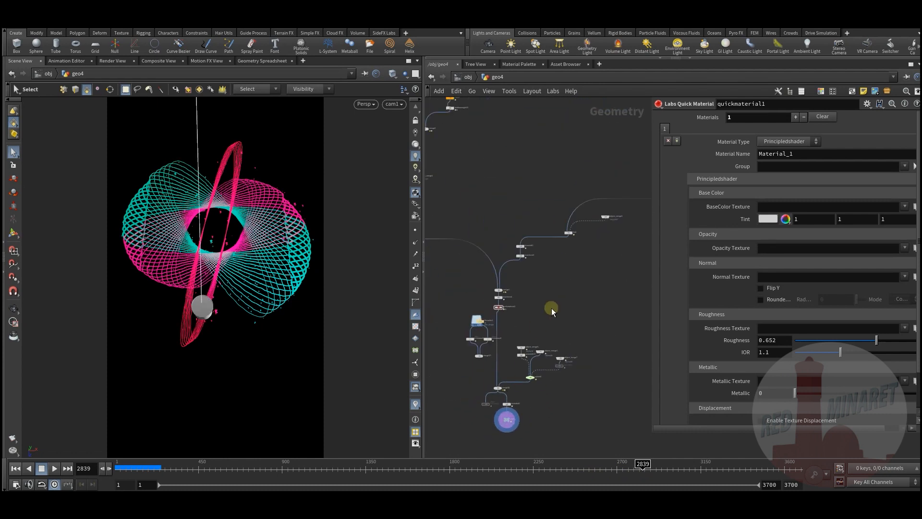
{"action": "middle_click_drag", "start_coordinate": [548, 324], "coordinate": [603, 345]}
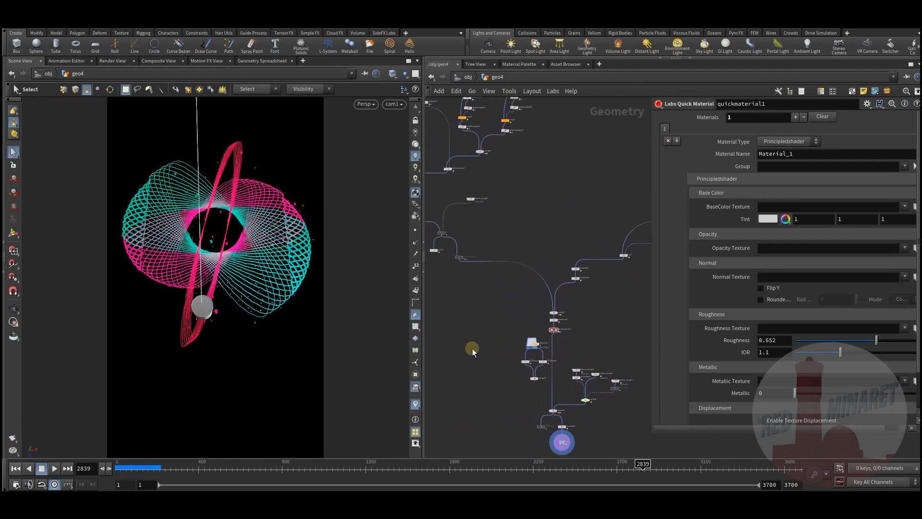
{"action": "middle_click_drag", "start_coordinate": [473, 349], "coordinate": [494, 335]}
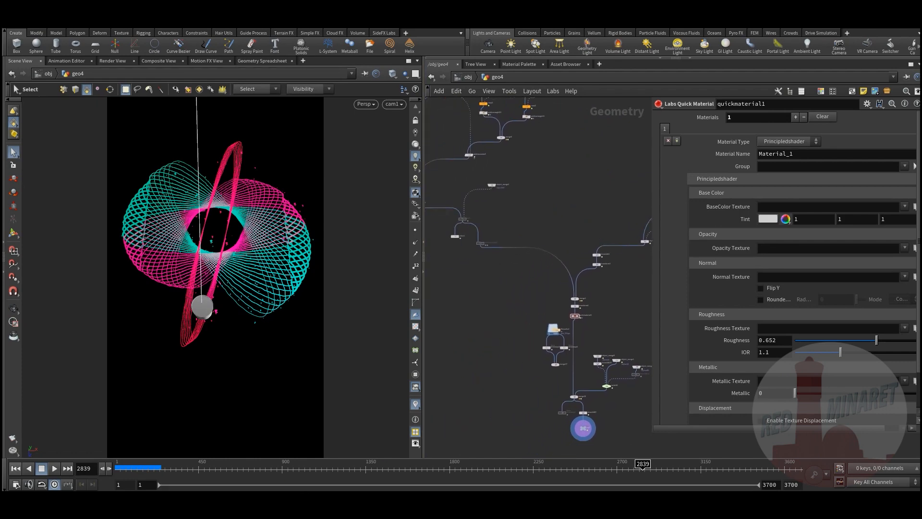
{"action": "left_click", "coordinate": [137, 466]}
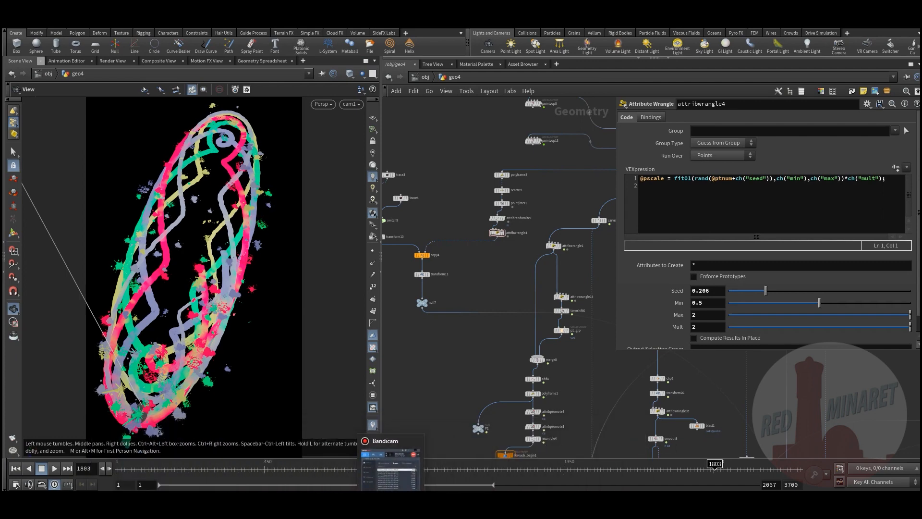
- Rewind the multicoloured paint scene to frame 1 and scrub to frame 206 to review the first paint strokes
{"action": "middle_click_drag", "start_coordinate": [421, 347], "coordinate": [473, 293]}
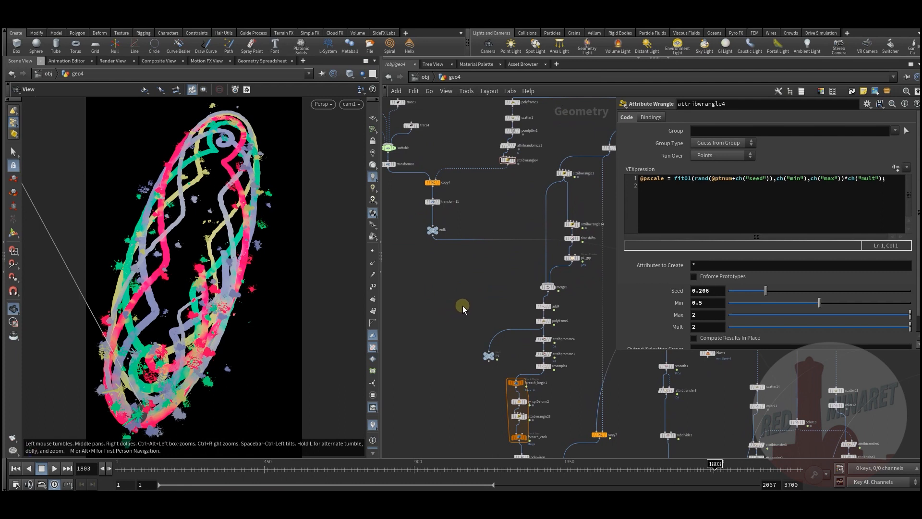
{"action": "middle_click_drag", "start_coordinate": [473, 294], "coordinate": [456, 313]}
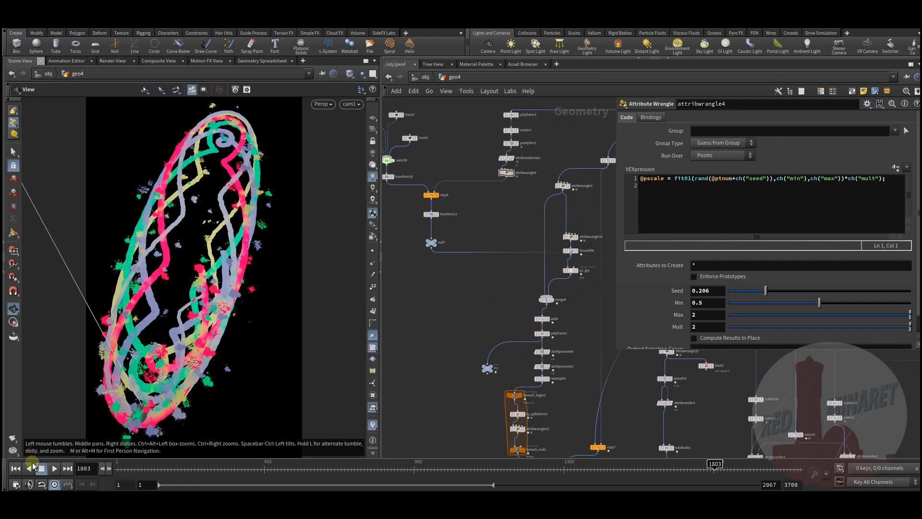
{"action": "left_click", "coordinate": [15, 467]}
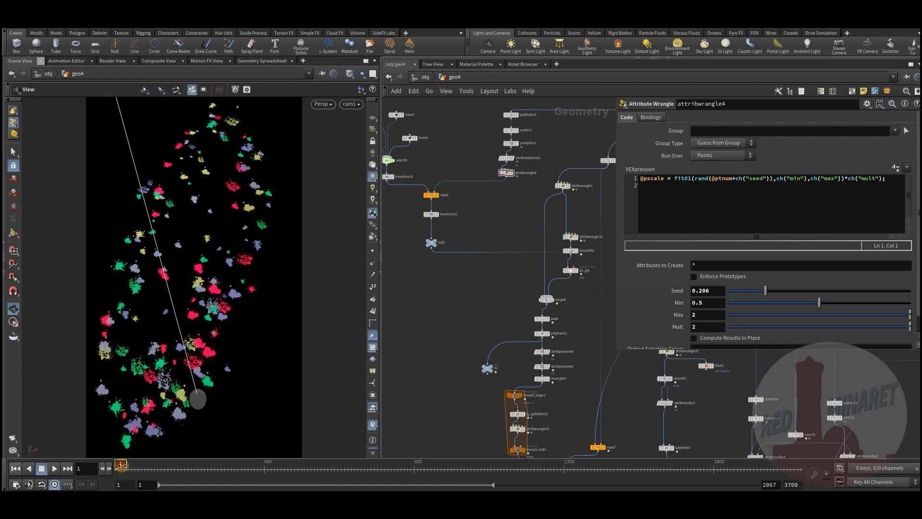
{"action": "left_click_drag", "start_coordinate": [136, 466], "coordinate": [143, 466]}
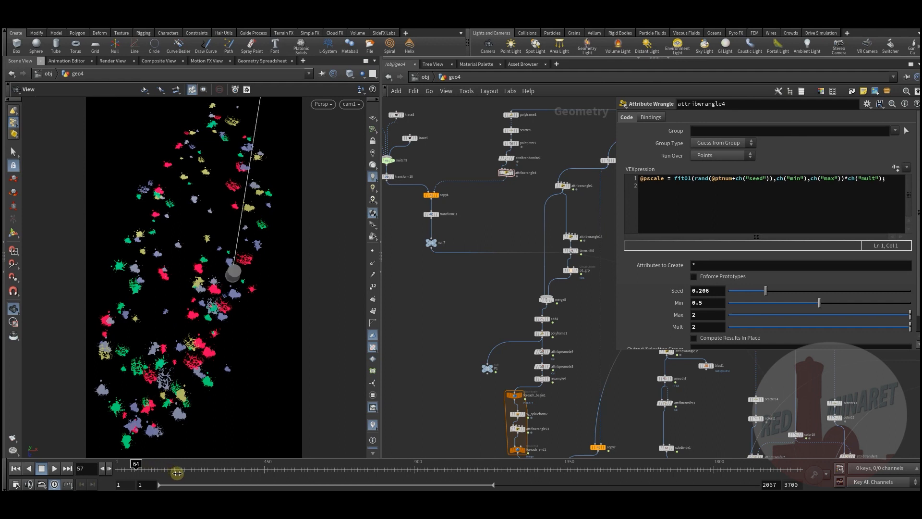
{"action": "left_click_drag", "start_coordinate": [181, 471], "coordinate": [197, 478]}
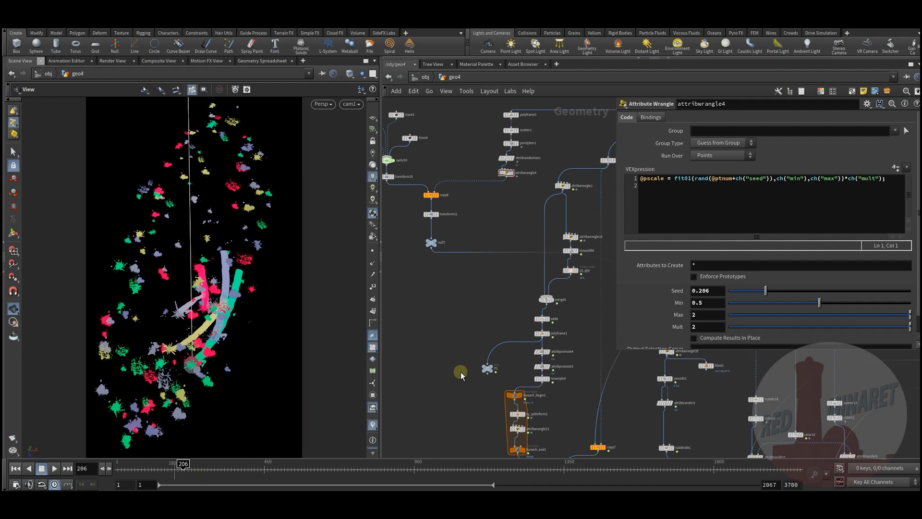
- Scrub the multicoloured paint scene on to frame 1544 to review how the strokes complete the loop
{"action": "middle_click_drag", "start_coordinate": [457, 390], "coordinate": [442, 354]}
{"action": "left_click_drag", "start_coordinate": [188, 471], "coordinate": [363, 468]}
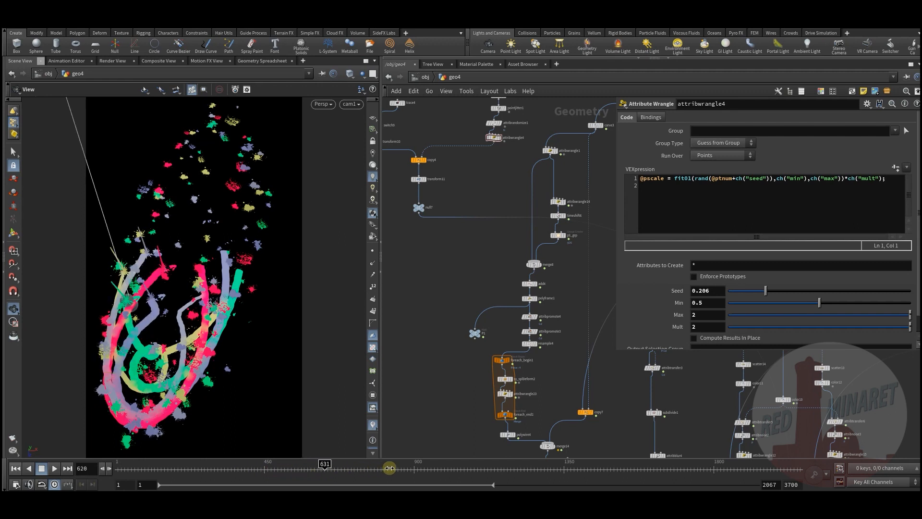
{"action": "left_click_drag", "start_coordinate": [417, 469], "coordinate": [548, 473]}
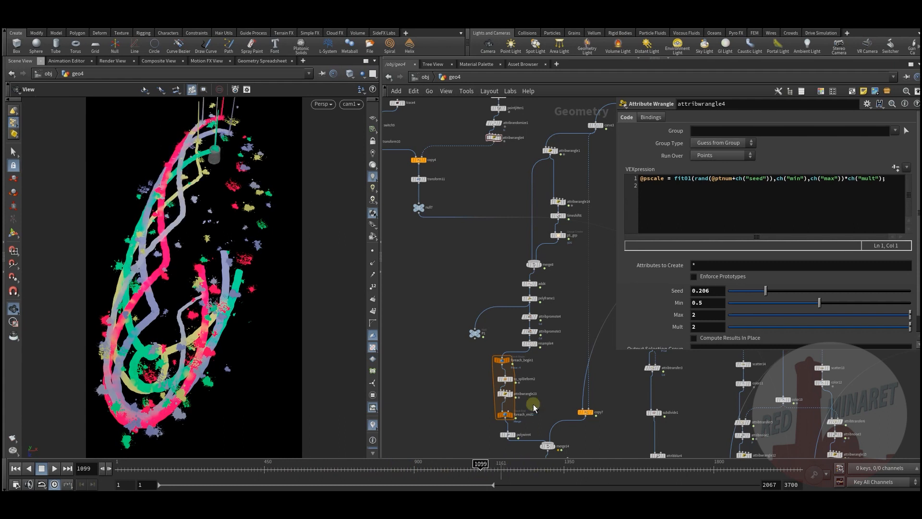
{"action": "left_click_drag", "start_coordinate": [532, 470], "coordinate": [618, 465]}
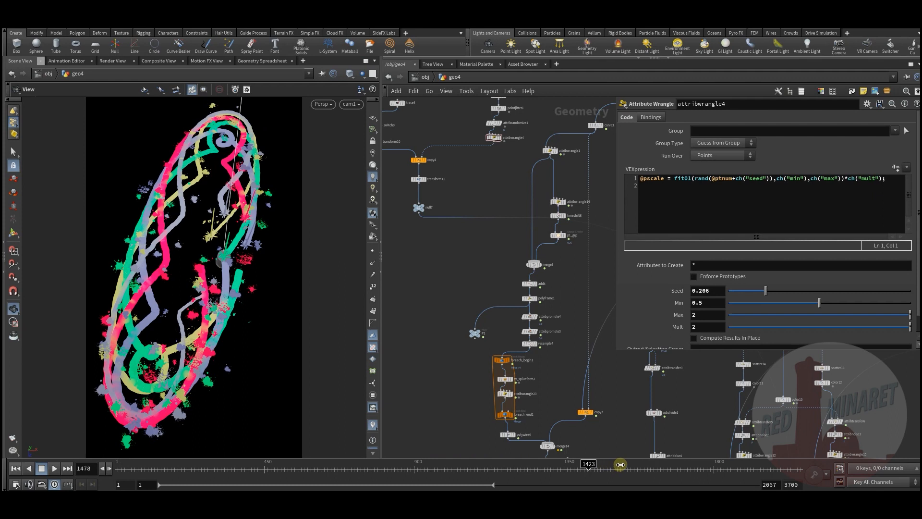
{"action": "left_click_drag", "start_coordinate": [625, 464], "coordinate": [619, 464]}
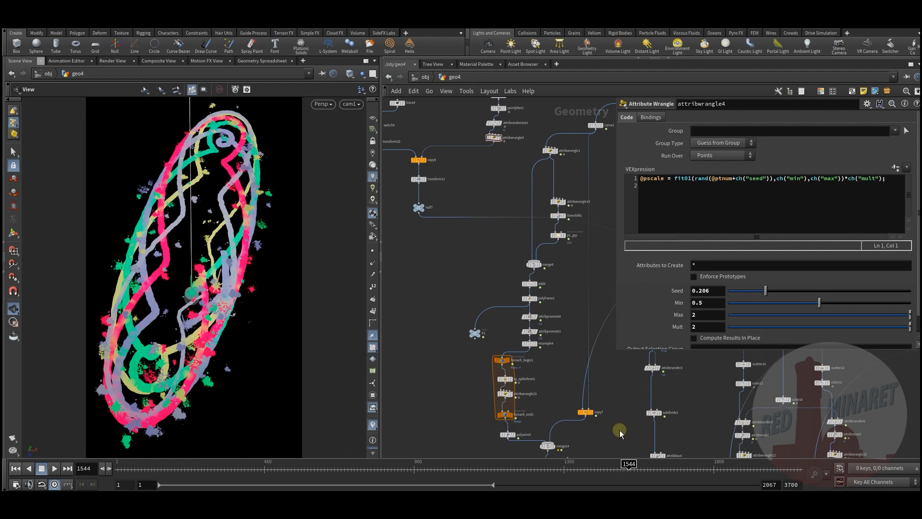
- Follow the geo4 network down to the timeshift1, transform3 and switch7 nodes of the branch feeding the final merge
{"action": "middle_click_drag", "start_coordinate": [618, 428], "coordinate": [487, 310]}
{"action": "middle_click_drag", "start_coordinate": [532, 373], "coordinate": [493, 338]}
{"action": "middle_click_drag", "start_coordinate": [533, 405], "coordinate": [491, 359]}
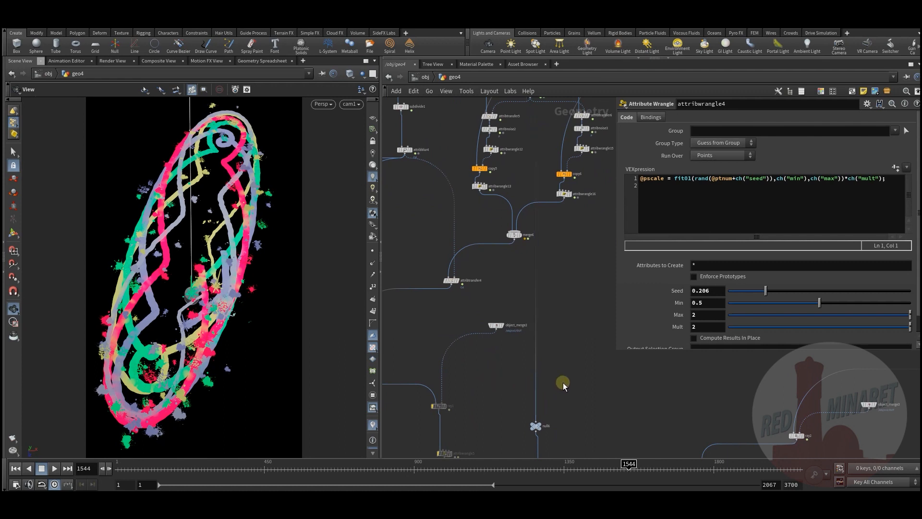
{"action": "middle_click_drag", "start_coordinate": [583, 398], "coordinate": [503, 298]}
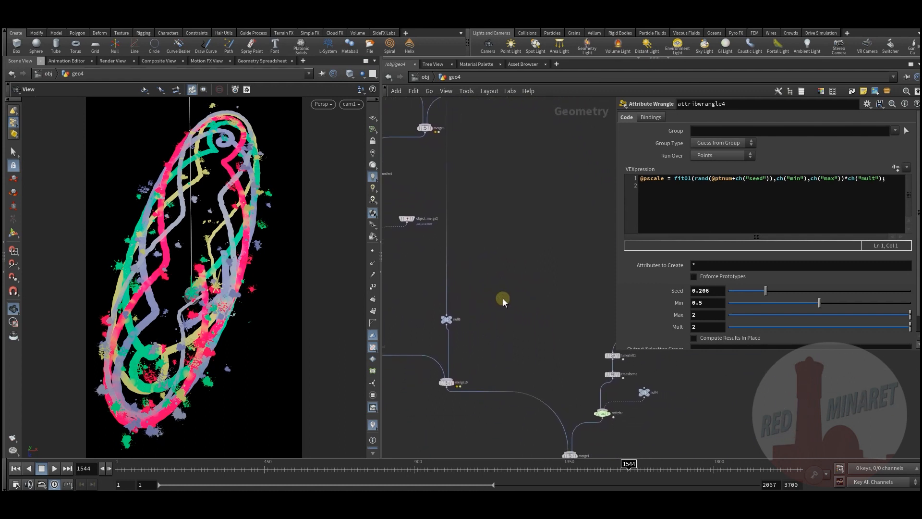
{"action": "middle_click_drag", "start_coordinate": [549, 344], "coordinate": [464, 306]}
{"action": "middle_click_drag", "start_coordinate": [563, 364], "coordinate": [493, 370]}
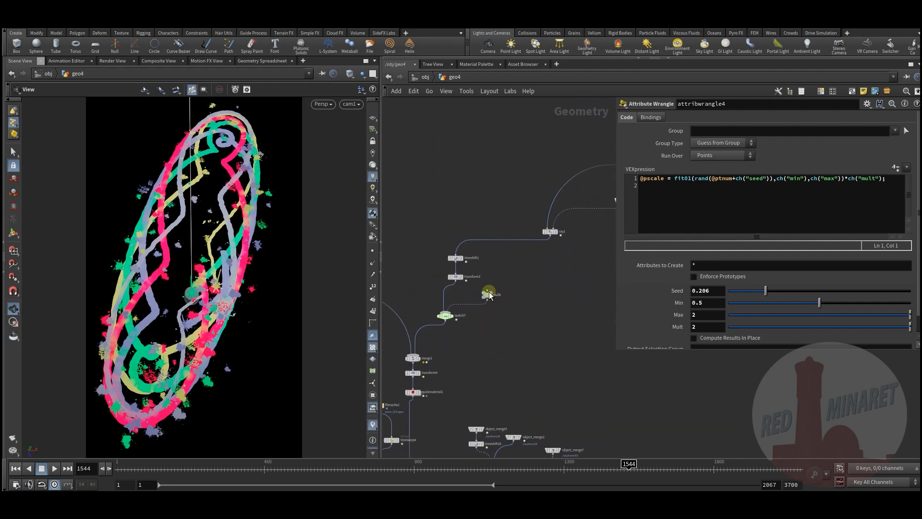
{"action": "scroll", "coordinate": [487, 293], "scroll_direction": "up", "scroll_amount": 3}
- Trace the branch up from transform3, display ray2, and scrub to frame 1849 to review its projected pattern lines
{"action": "mouse_move", "coordinate": [434, 266]}
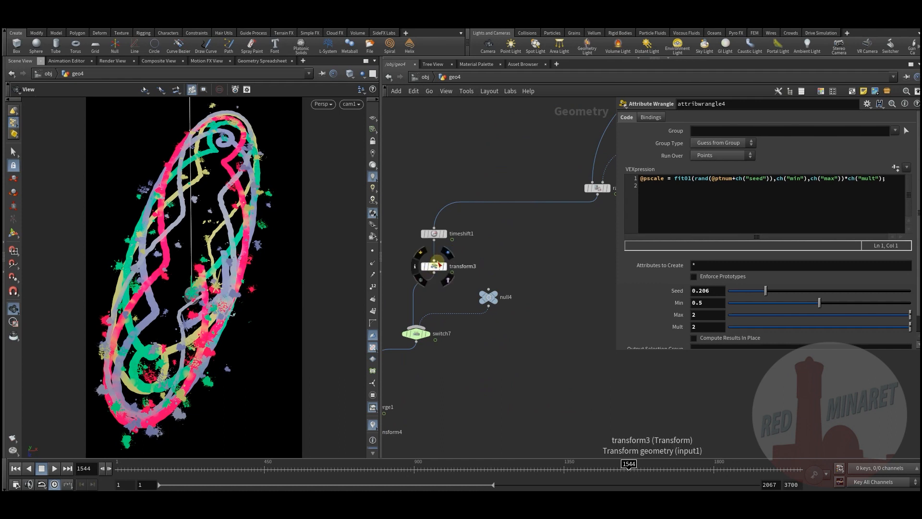
{"action": "left_click", "coordinate": [543, 370]}
{"action": "left_click_drag", "start_coordinate": [230, 472], "coordinate": [482, 463]}
{"action": "middle_click_drag", "start_coordinate": [608, 215], "coordinate": [456, 324]}
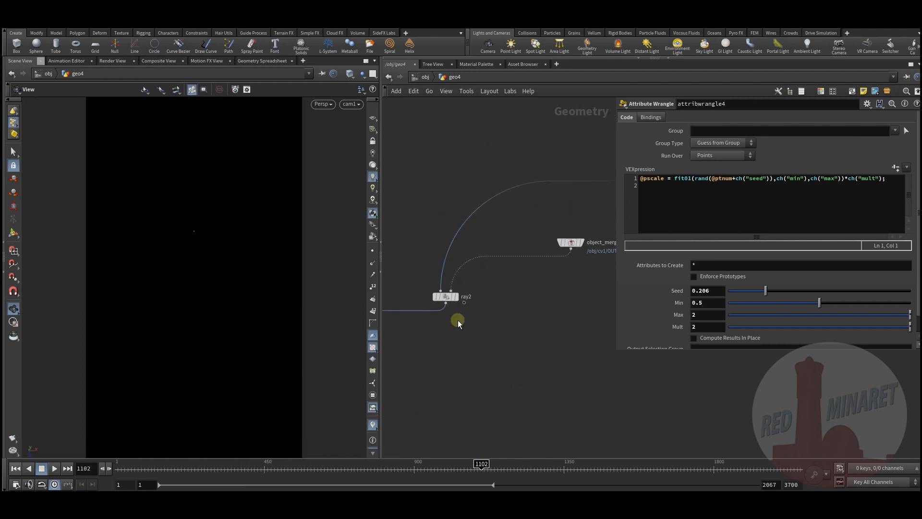
{"action": "left_click", "coordinate": [454, 298]}
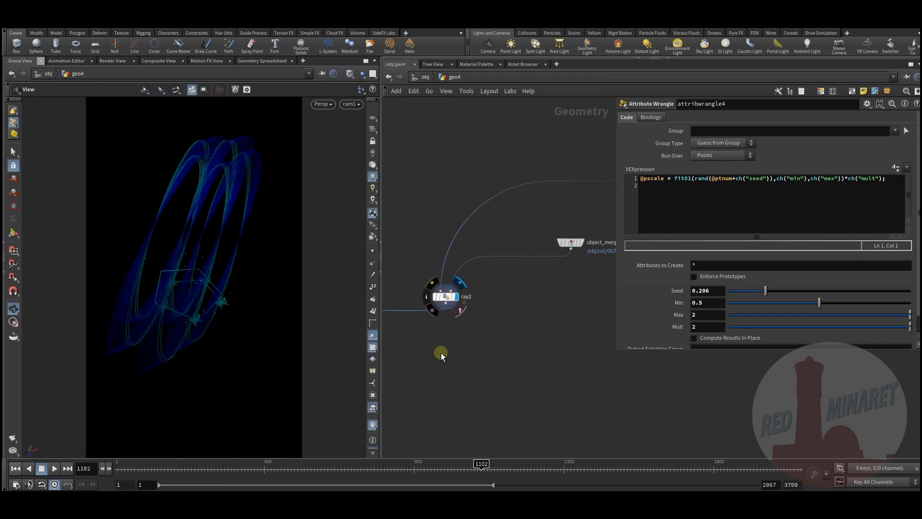
{"action": "left_click_drag", "start_coordinate": [130, 468], "coordinate": [735, 473]}
{"action": "mouse_move", "coordinate": [543, 336]}
{"action": "middle_mouse_down"}
{"action": "mouse_move", "coordinate": [536, 355]}
{"action": "mouse_move", "coordinate": [536, 347]}
{"action": "middle_mouse_up"}
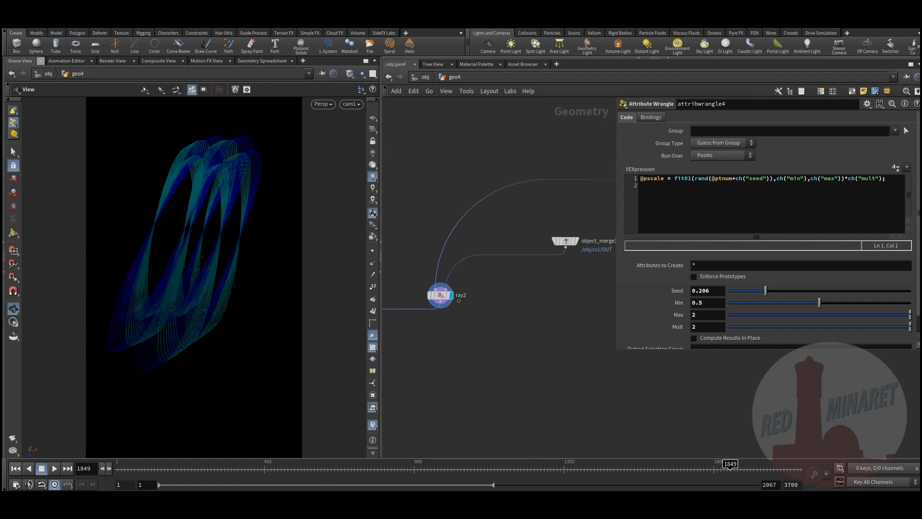
- Switch back to the first Houdini scene with the thin two-coloured pattern and its OUT null
{"action": "mouse_move", "coordinate": [367, 501]}
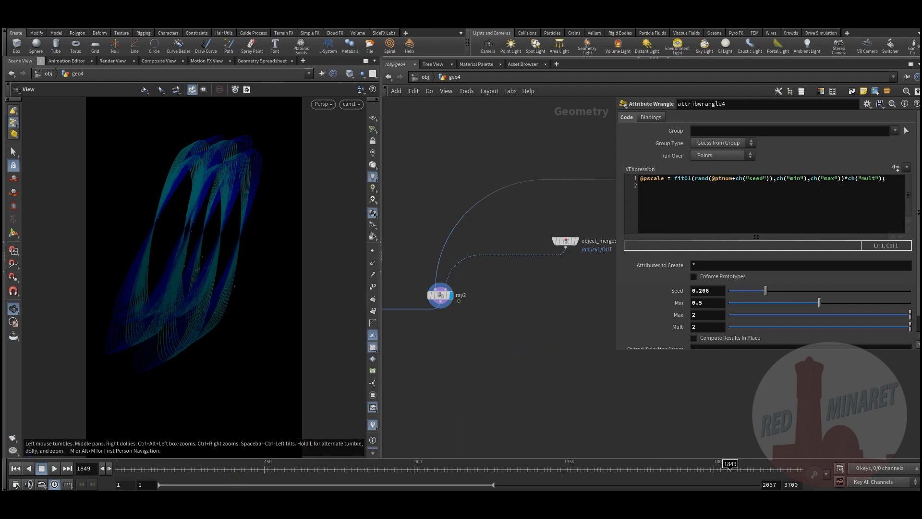
{"action": "mouse_move", "coordinate": [316, 490]}
{"action": "left_click", "coordinate": [364, 468]}
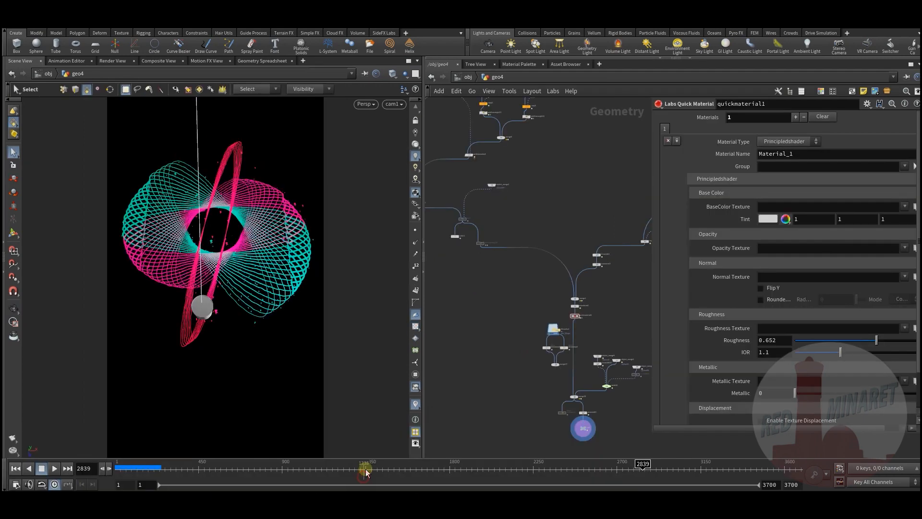
{"action": "middle_click_drag", "start_coordinate": [498, 370], "coordinate": [502, 345]}
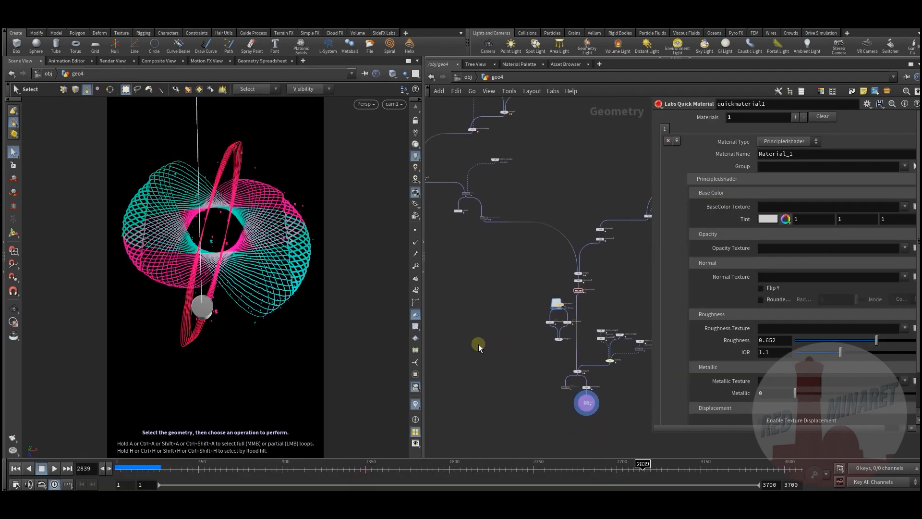
- Scrub the first scene to frame 791, open the rendered video, and jump back to its single-coloured green pattern
{"action": "mouse_move", "coordinate": [134, 465]}
{"action": "left_mouse_down"}
{"action": "mouse_move", "coordinate": [171, 465]}
{"action": "mouse_move", "coordinate": [110, 467]}
{"action": "left_mouse_up"}
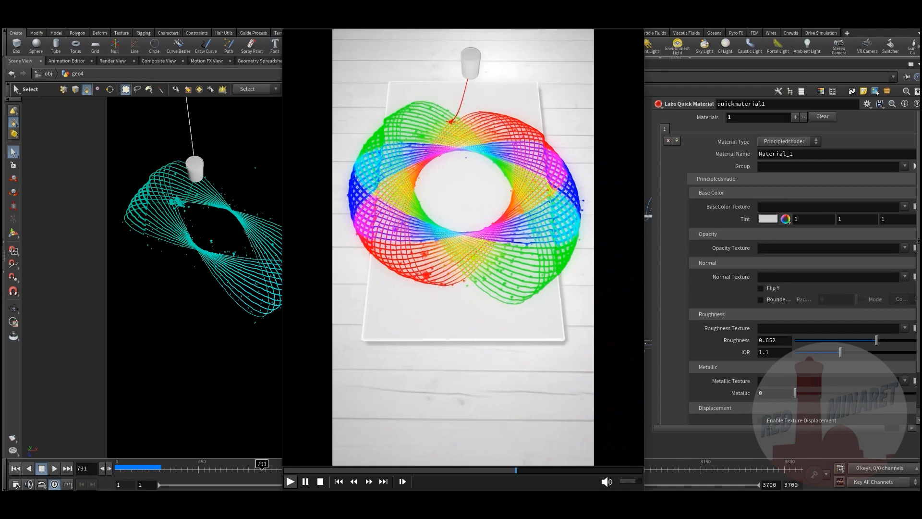
{"action": "left_click", "coordinate": [369, 470]}
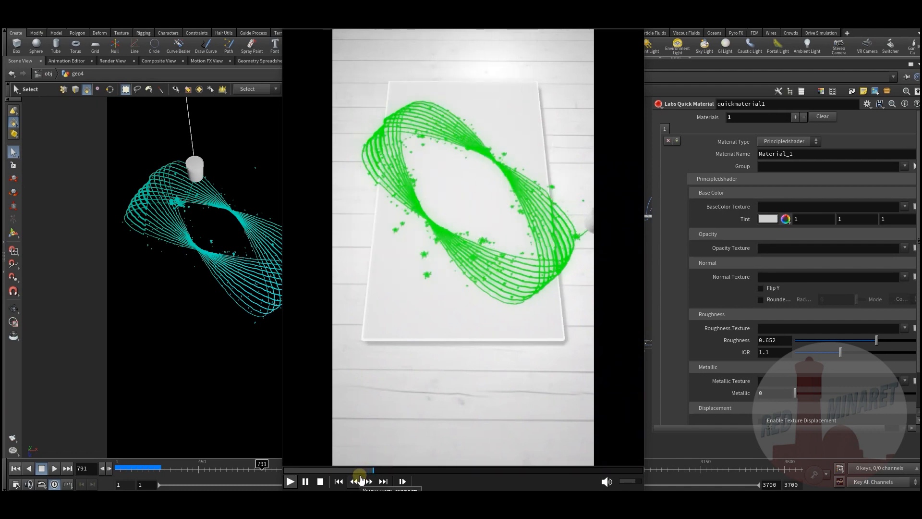